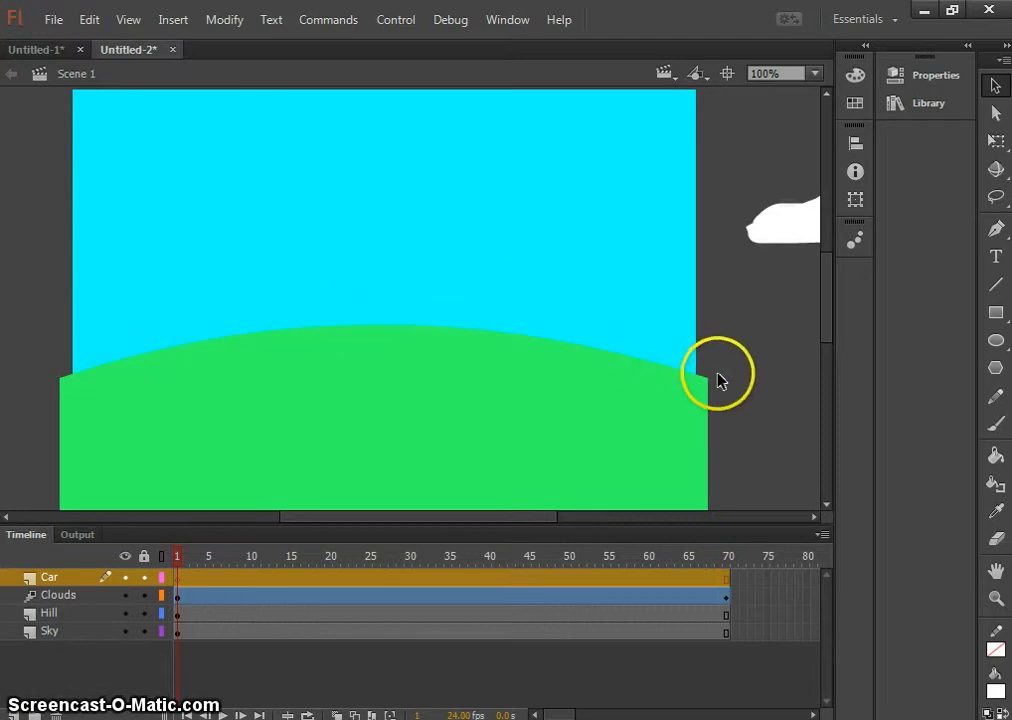
Create a new Movie Clip symbol named "Car Wheels Animated".
{"action": "left_click", "coordinate": [753, 327]}
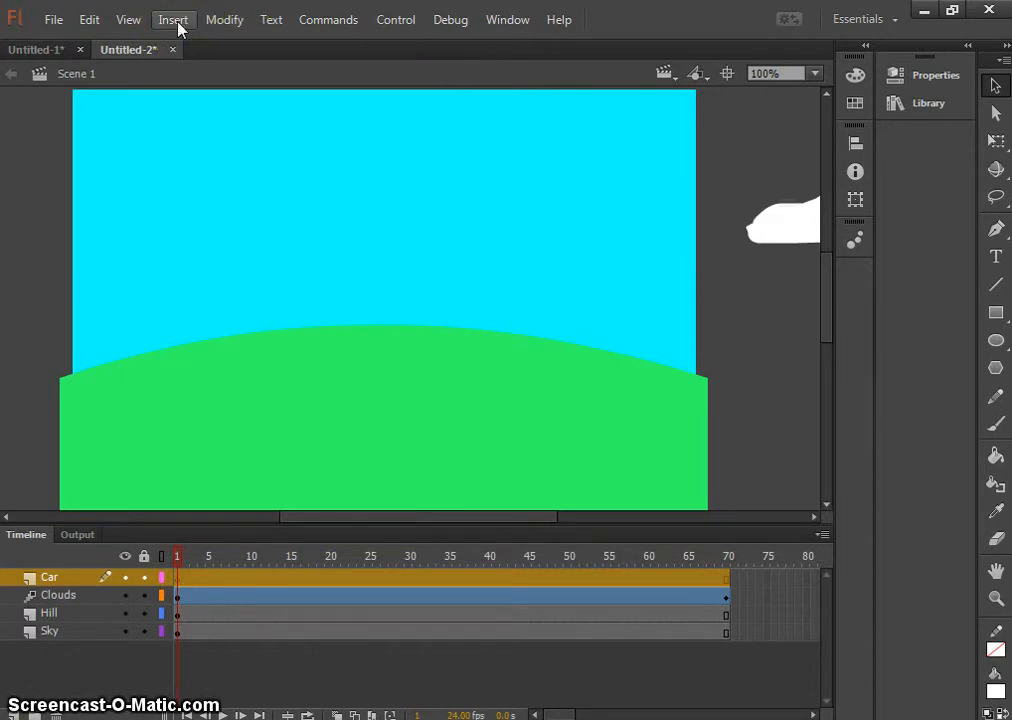
{"action": "left_click", "coordinate": [200, 42]}
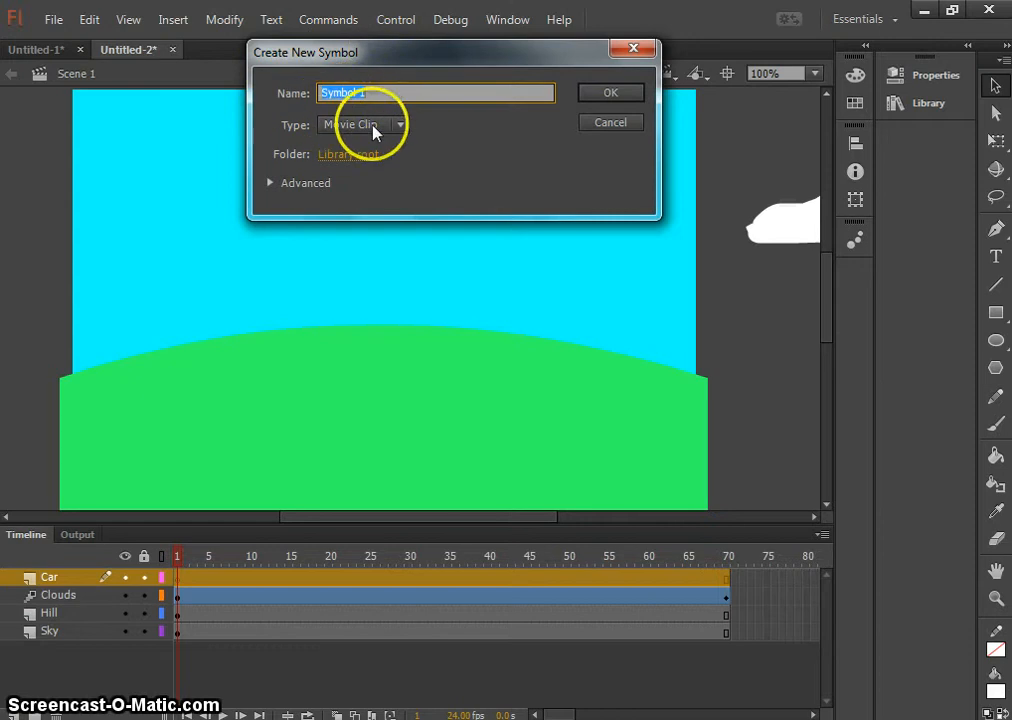
{"action": "left_click", "coordinate": [401, 124]}
{"action": "left_click", "coordinate": [386, 153]}
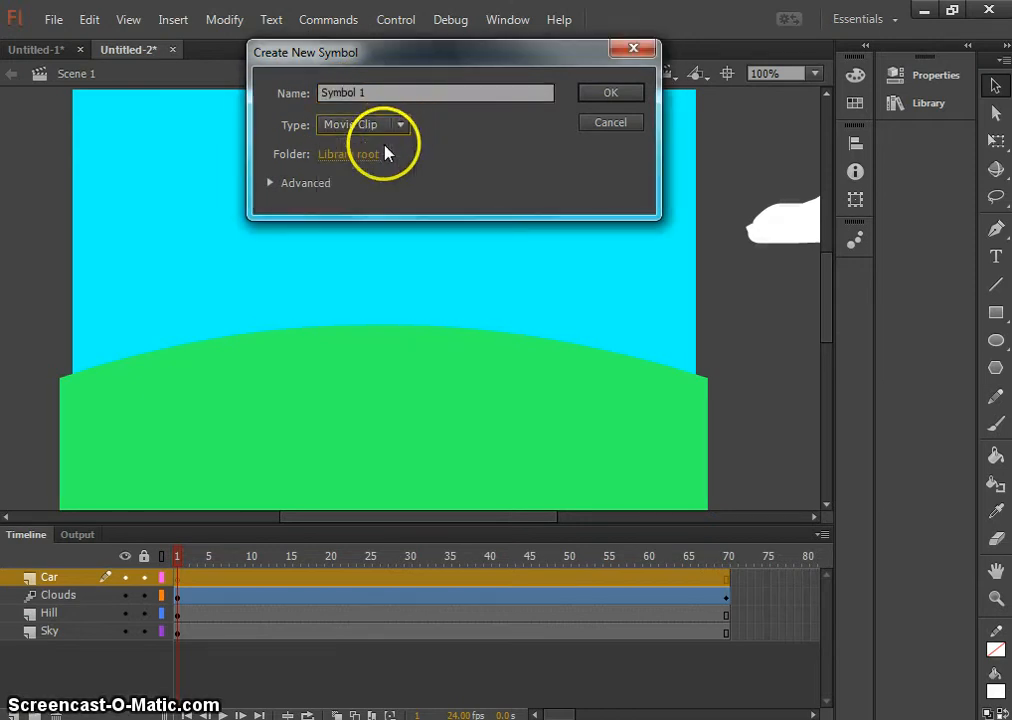
{"action": "left_click_drag", "start_coordinate": [368, 90], "coordinate": [305, 90]}
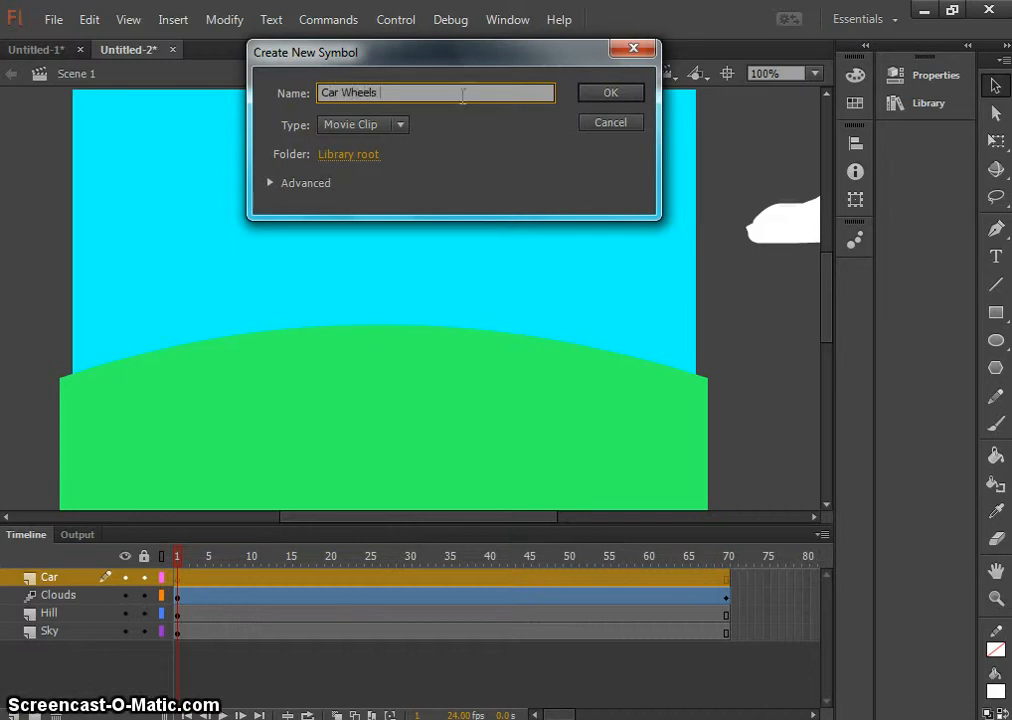
{"action": "type", "text": "Car Wheels Animated"}
{"action": "left_click", "coordinate": [612, 95]}
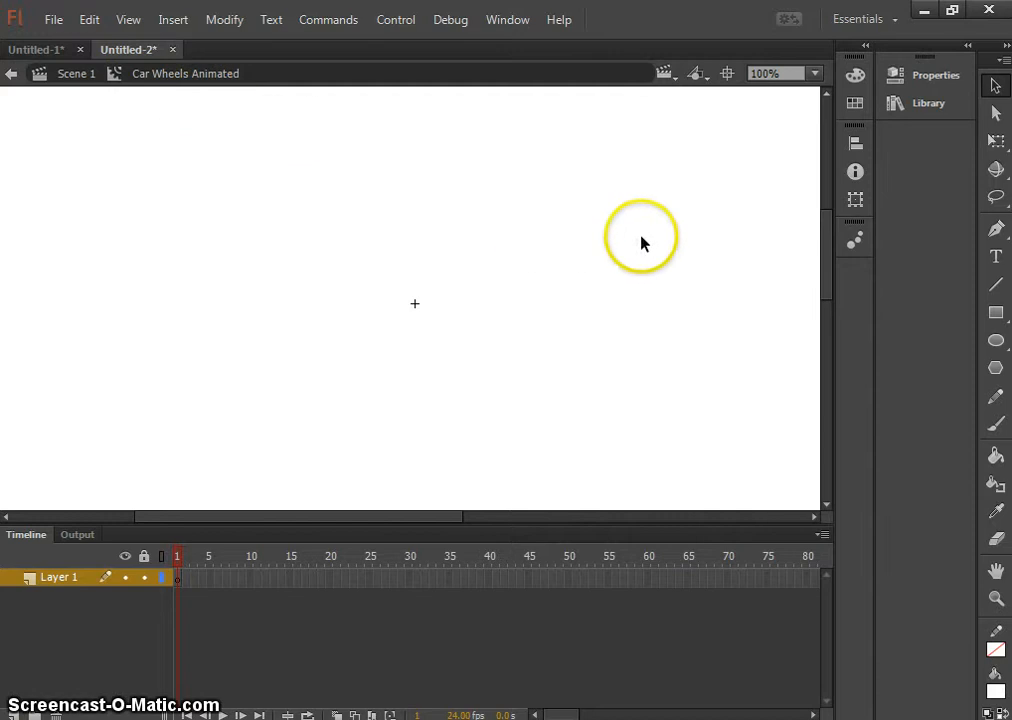
Draw a solid black circle with no outline over the symbol's centre point for the wheel.
{"action": "left_click", "coordinate": [996, 341]}
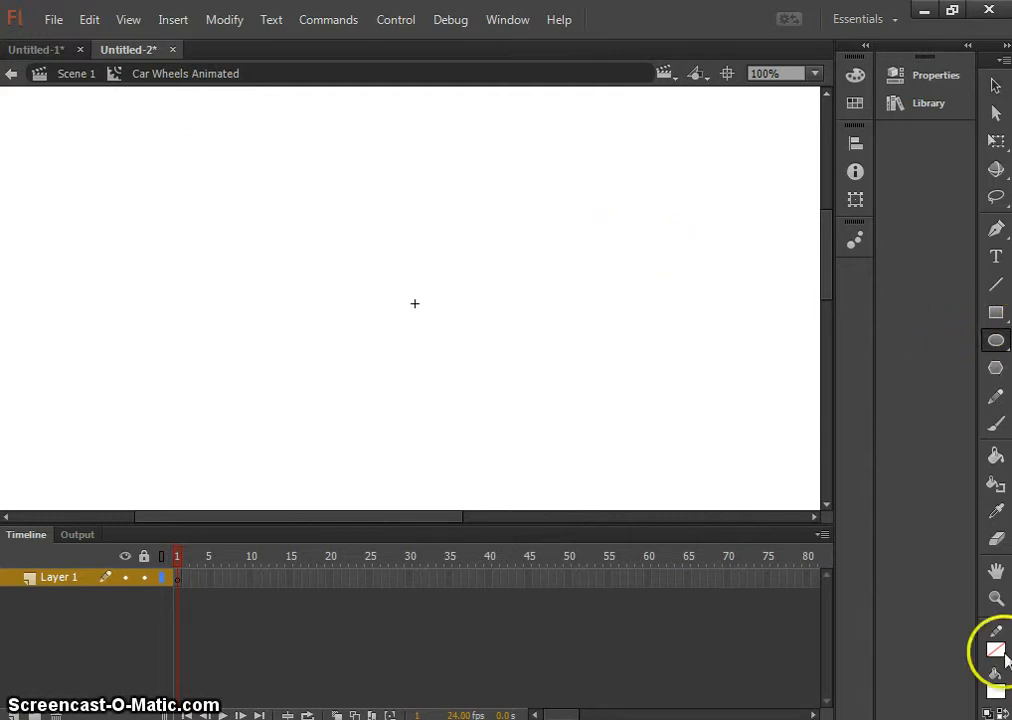
{"action": "left_click", "coordinate": [996, 690]}
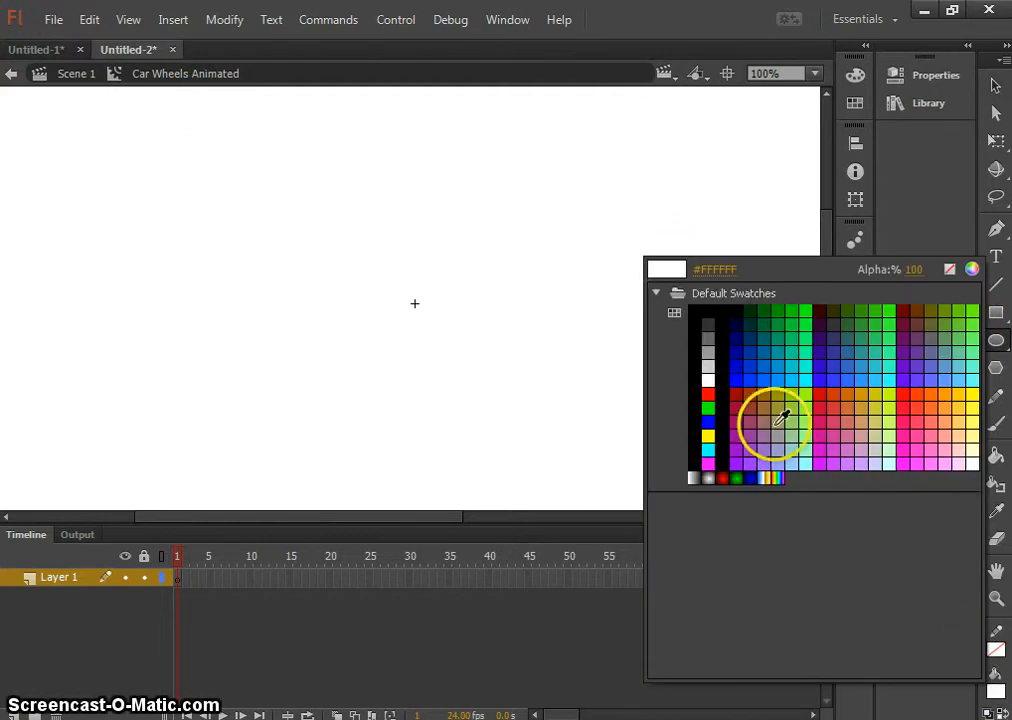
{"action": "left_click", "coordinate": [708, 311]}
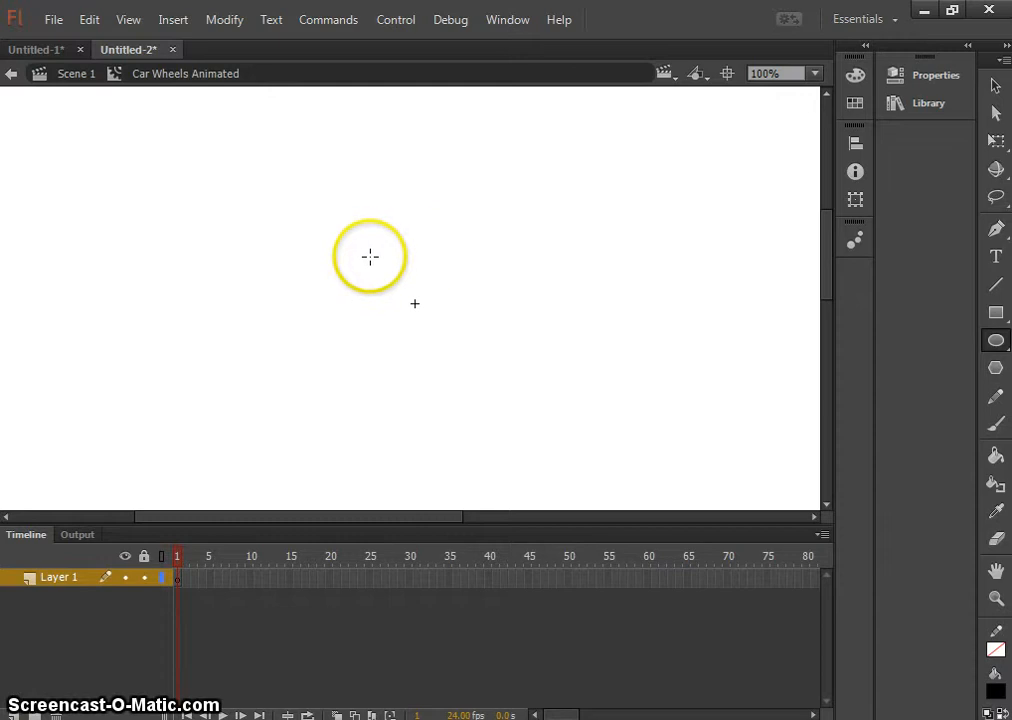
{"action": "left_click_drag", "start_coordinate": [362, 255], "coordinate": [471, 352]}
{"action": "key", "text": "shift"}
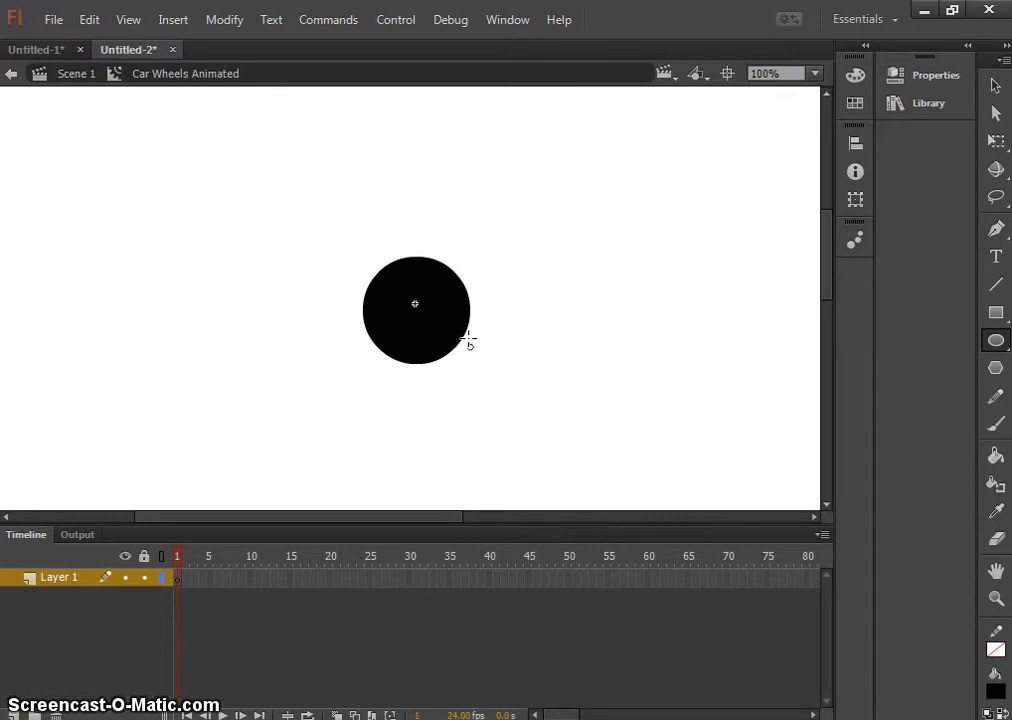
{"action": "left_click_drag", "start_coordinate": [467, 337], "coordinate": [478, 338]}
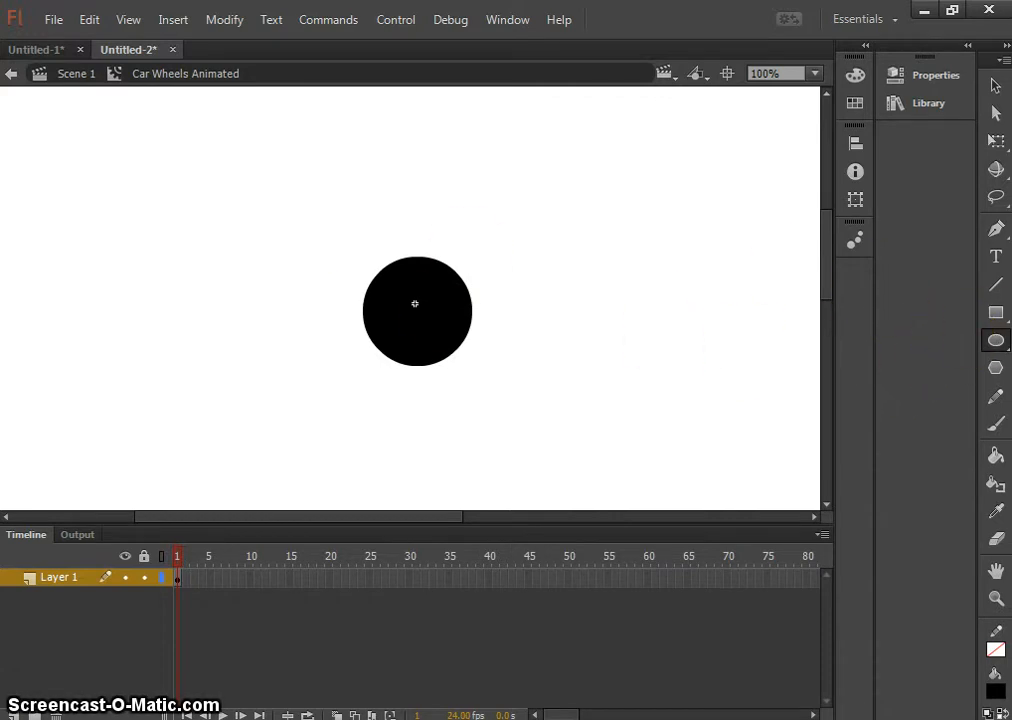
Set the Oval tool's stroke colour to grey and its fill to none.
{"action": "left_click", "coordinate": [996, 342]}
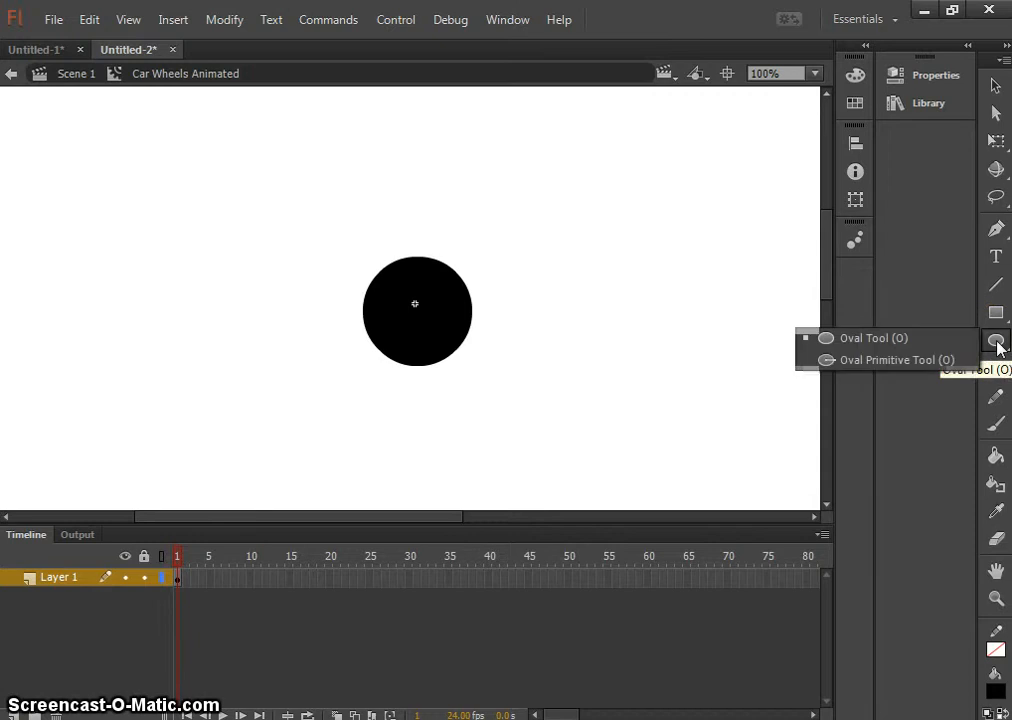
{"action": "left_click", "coordinate": [996, 651]}
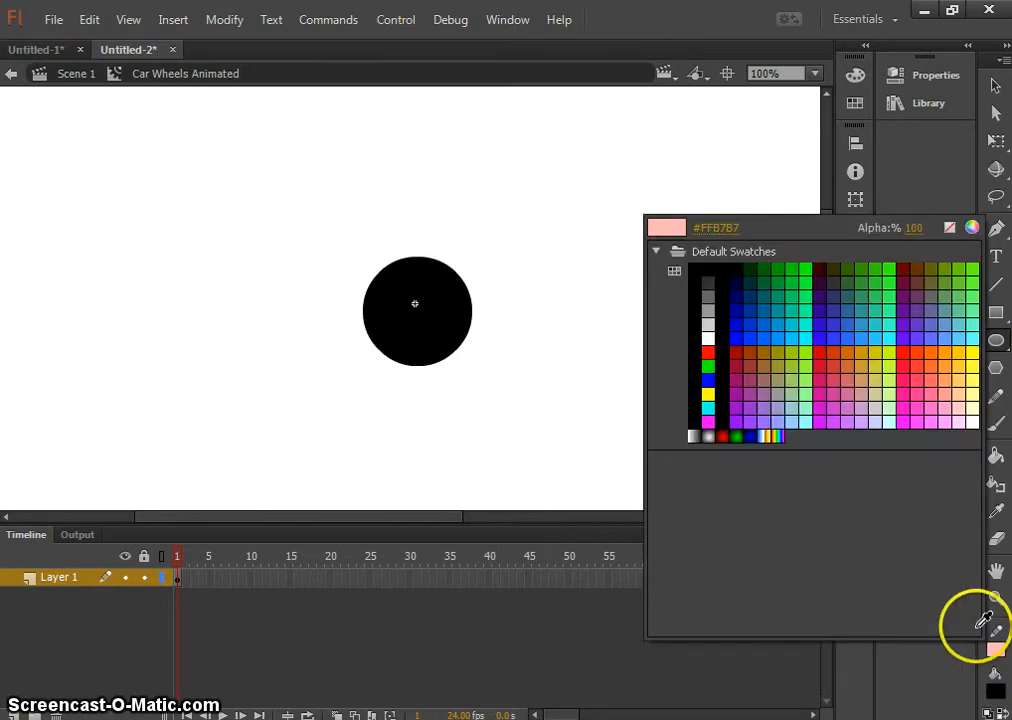
{"action": "left_click", "coordinate": [708, 309]}
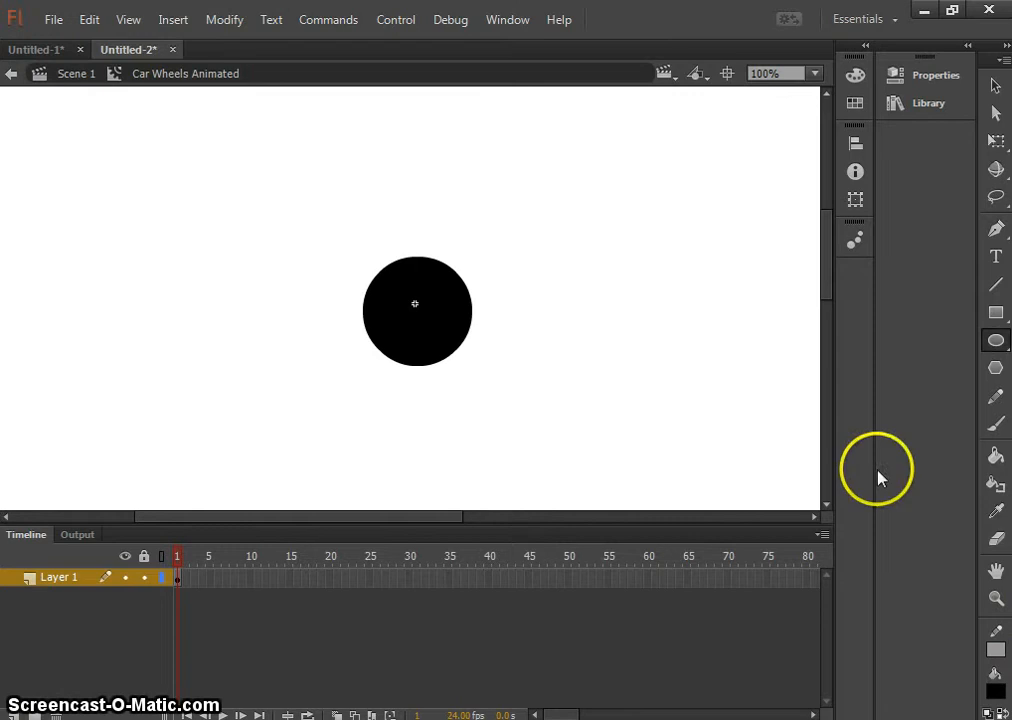
{"action": "left_click", "coordinate": [996, 688]}
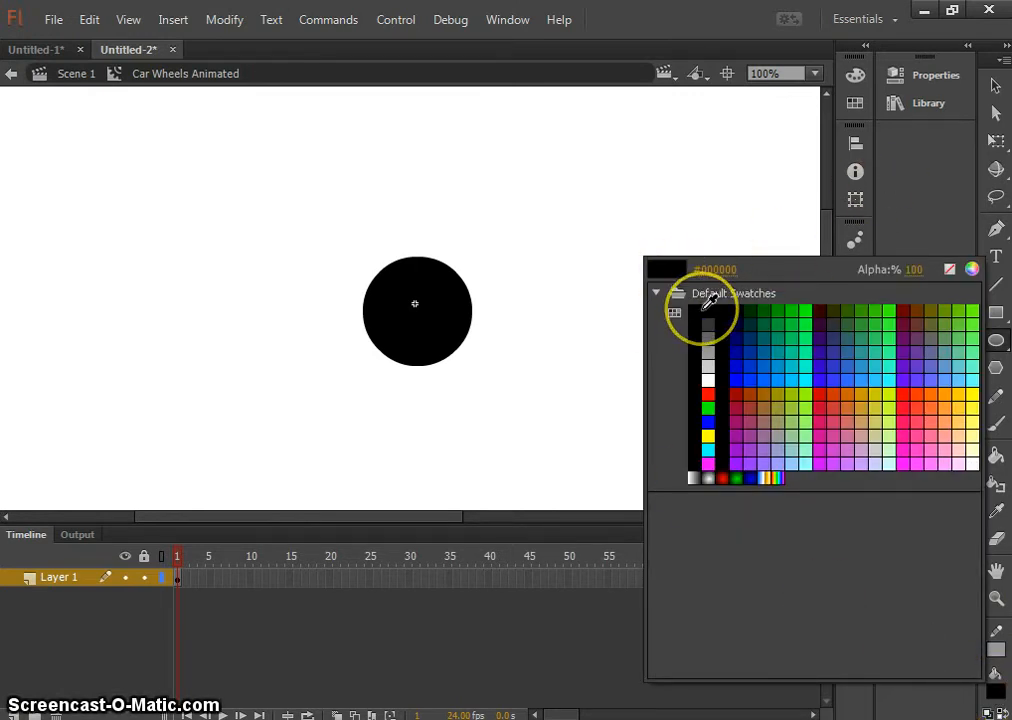
{"action": "left_click", "coordinate": [951, 279]}
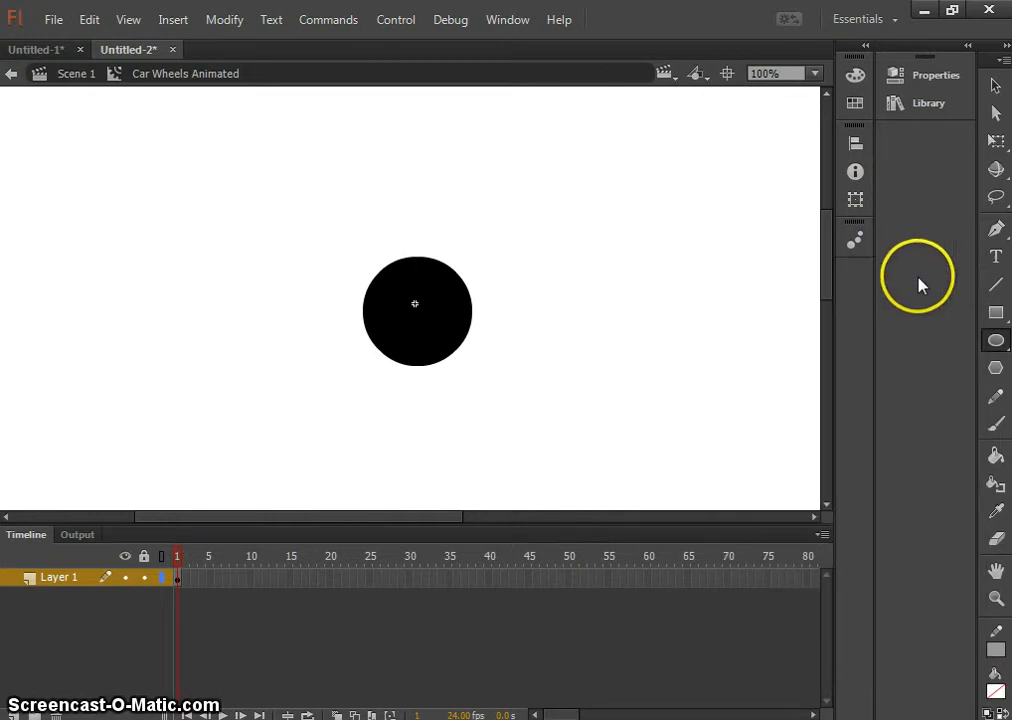
{"action": "left_click", "coordinate": [1006, 48]}
{"action": "left_click", "coordinate": [1004, 48]}
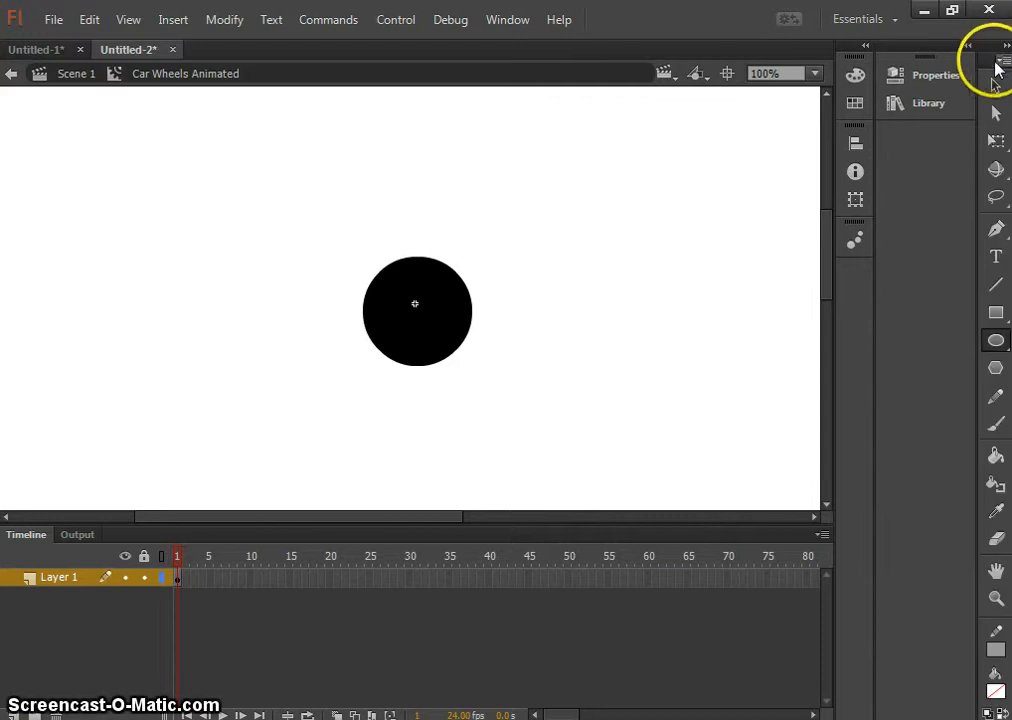
{"action": "left_click", "coordinate": [1003, 62]}
{"action": "left_click", "coordinate": [964, 68]}
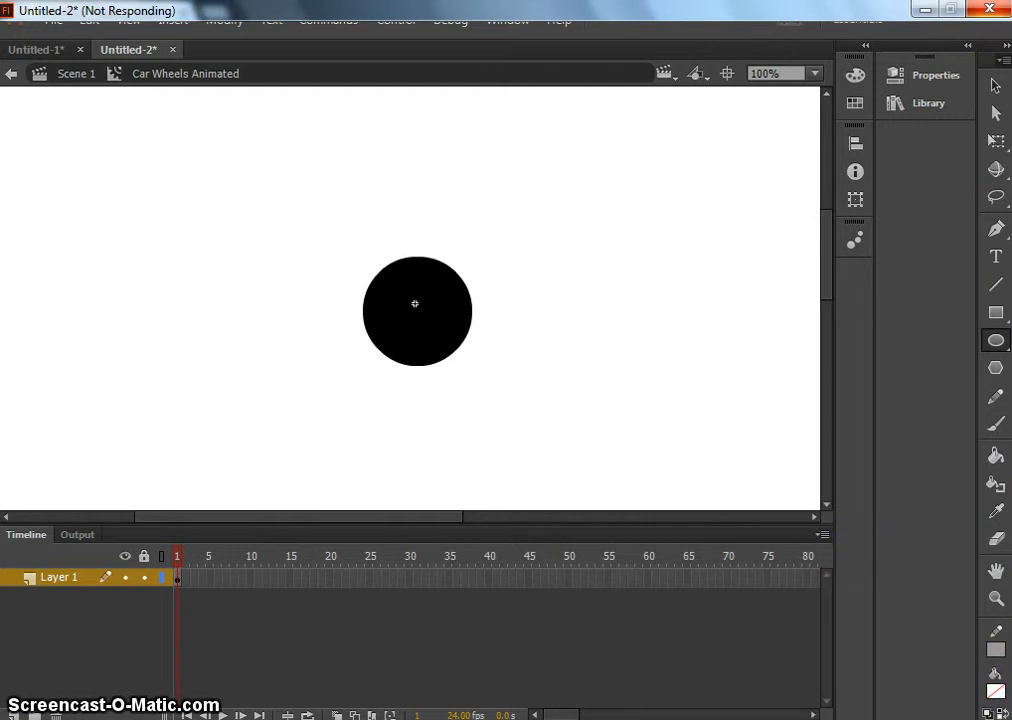
{"action": "right_click", "coordinate": [593, 719]}
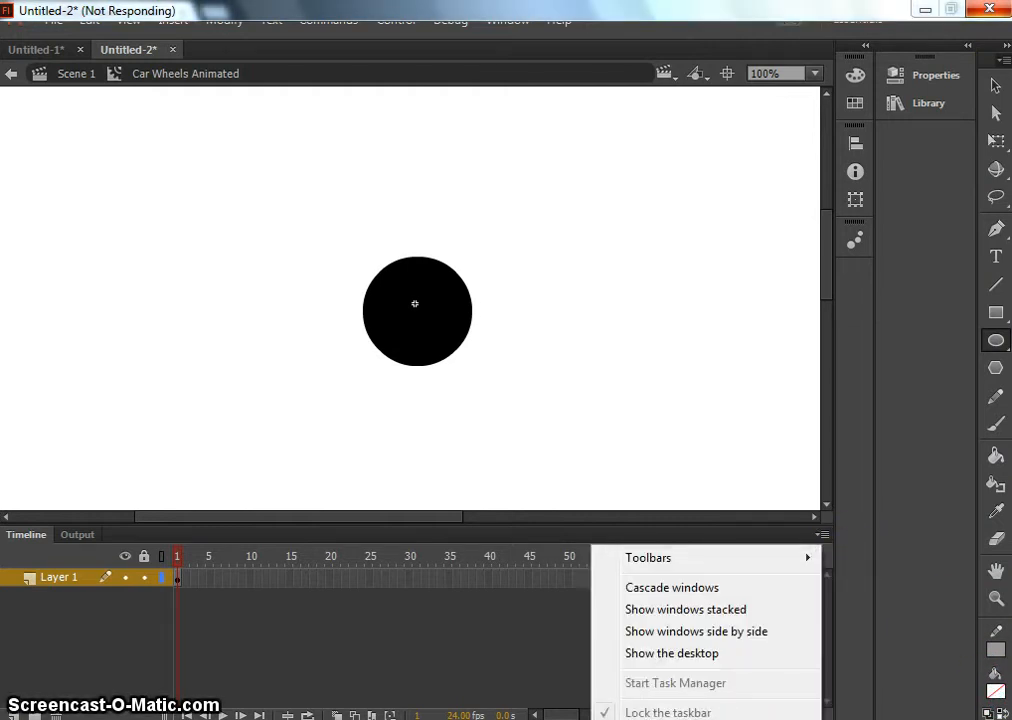
{"action": "left_click", "coordinate": [675, 683]}
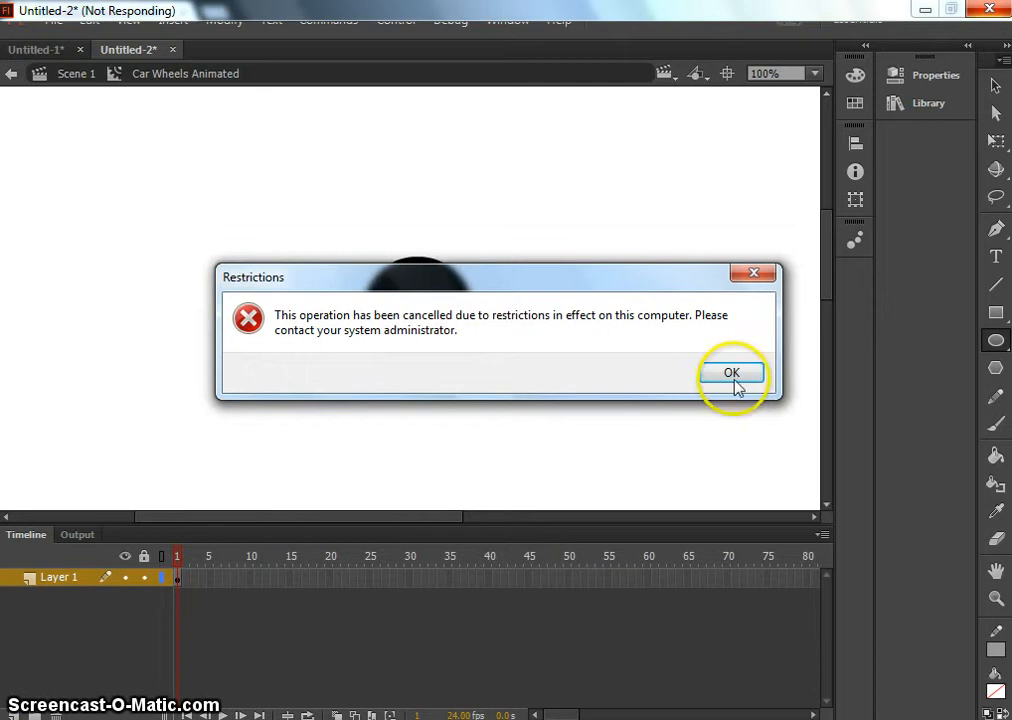
{"action": "left_click", "coordinate": [733, 372]}
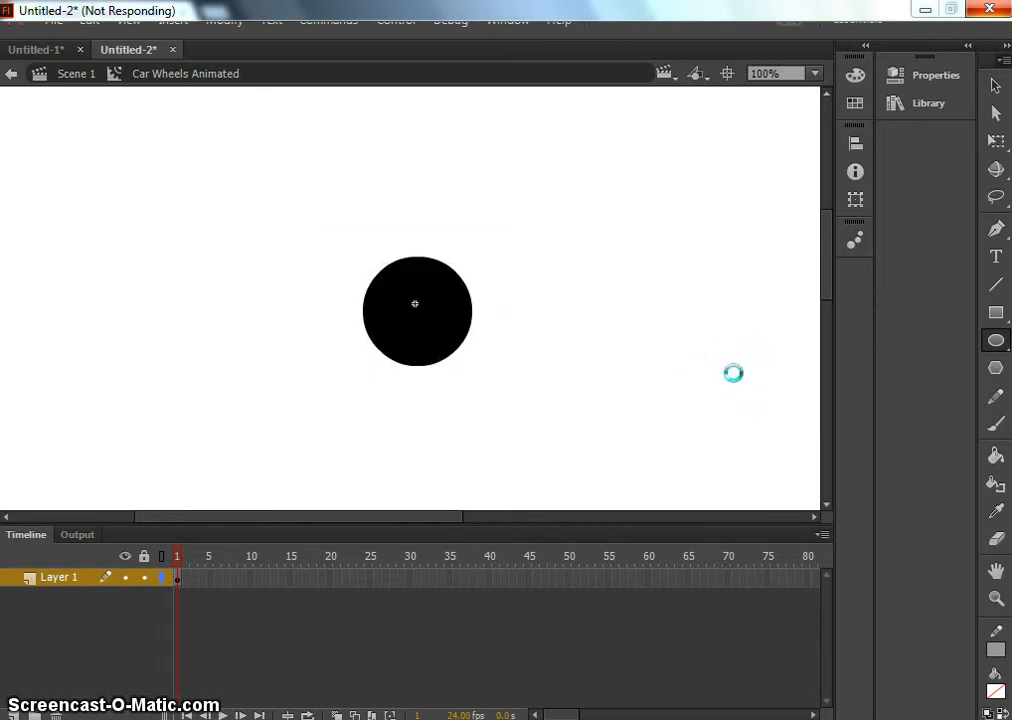
{"action": "left_click", "coordinate": [691, 443]}
{"action": "left_click", "coordinate": [585, 673]}
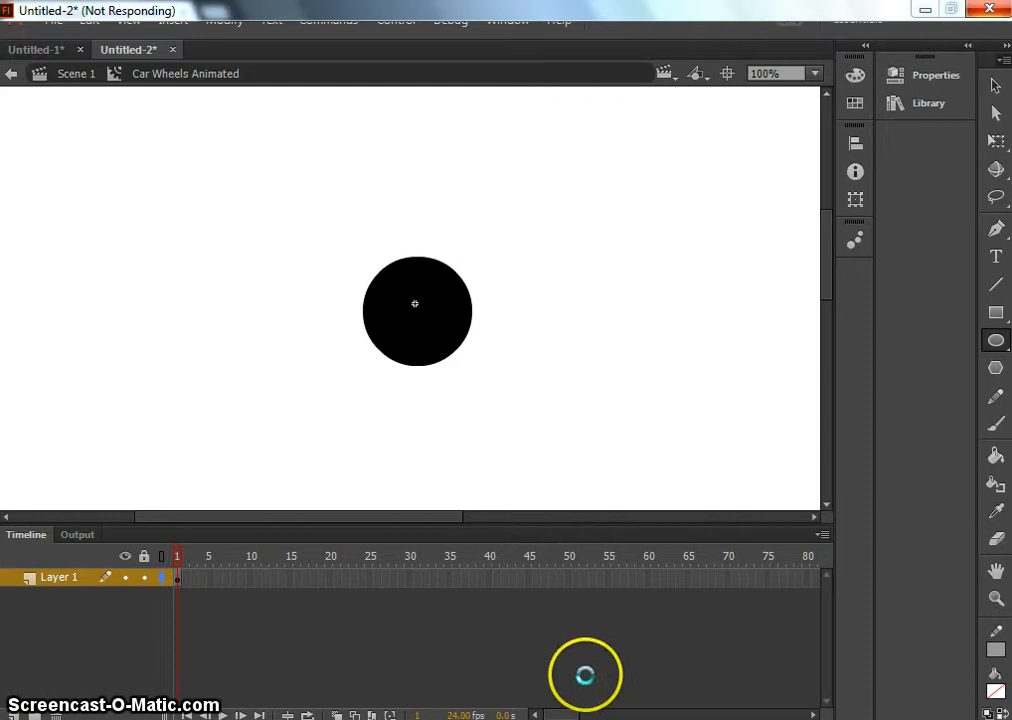
{"action": "left_click", "coordinate": [594, 606]}
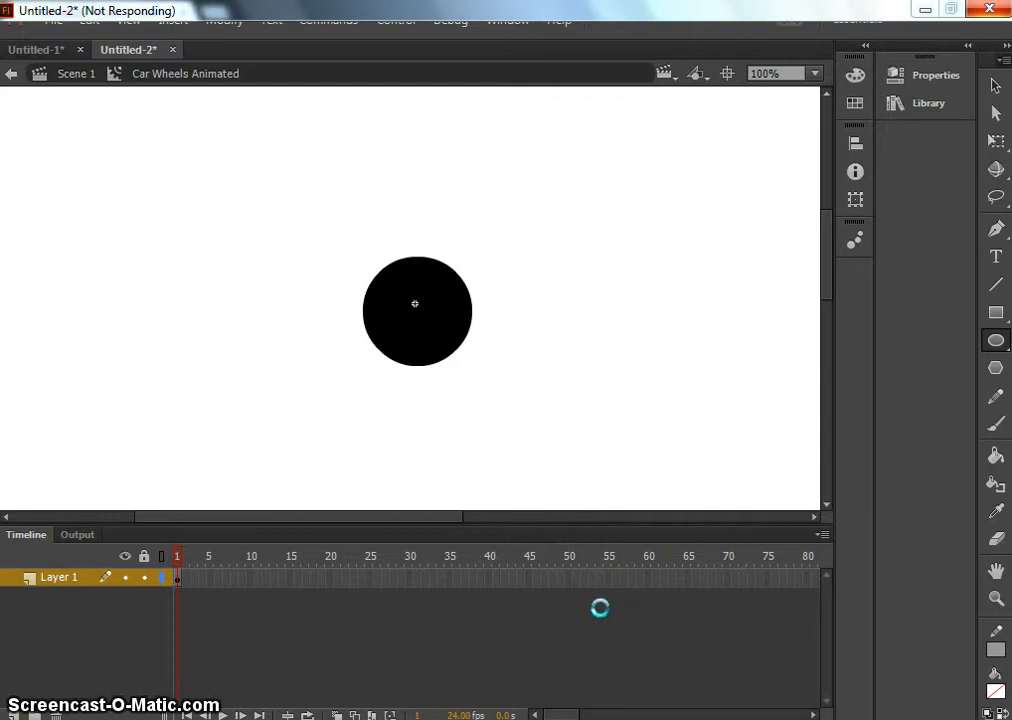
{"action": "left_click", "coordinate": [606, 604]}
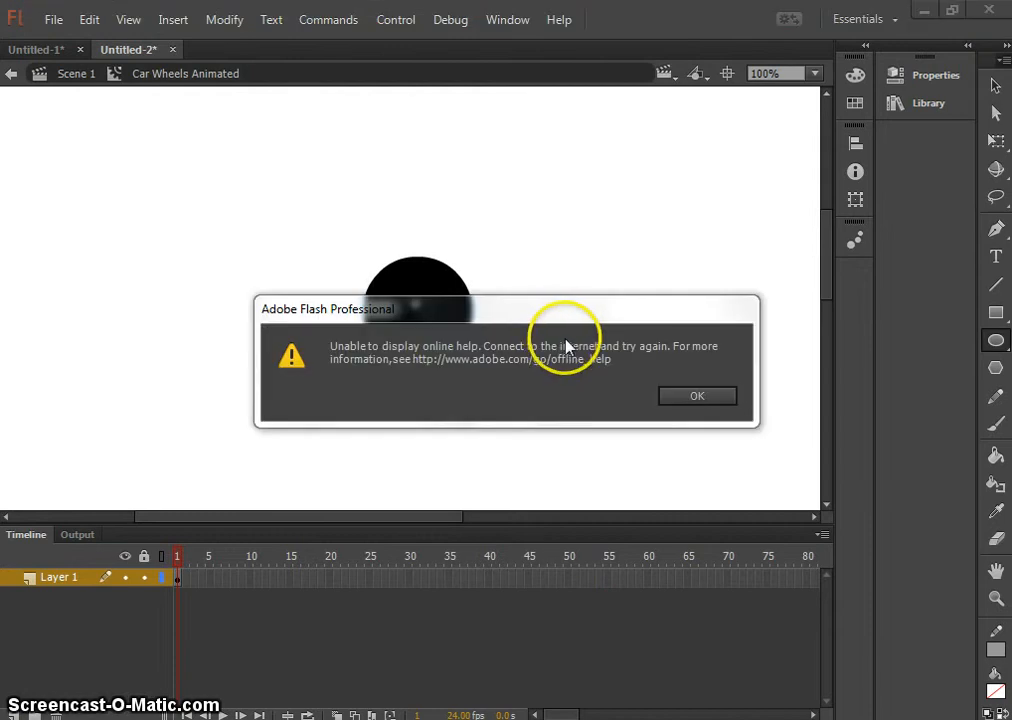
{"action": "left_click", "coordinate": [691, 398]}
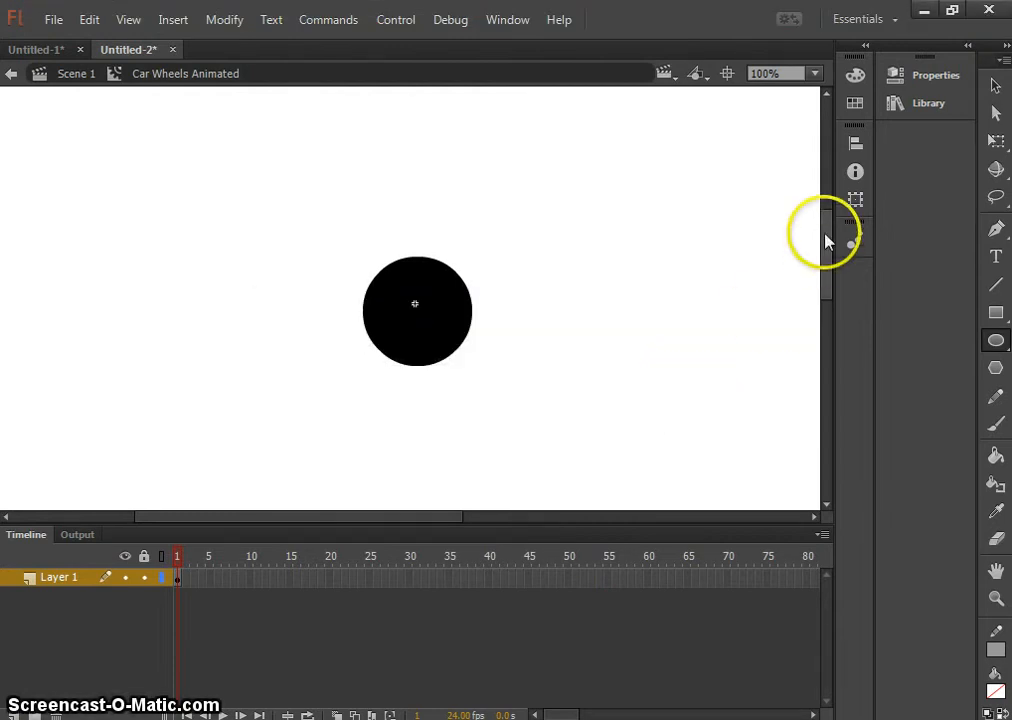
Float the Tools panel over the stage and lengthen it and the Properties panel to show all their options.
{"action": "left_click_drag", "start_coordinate": [993, 66], "coordinate": [634, 22]}
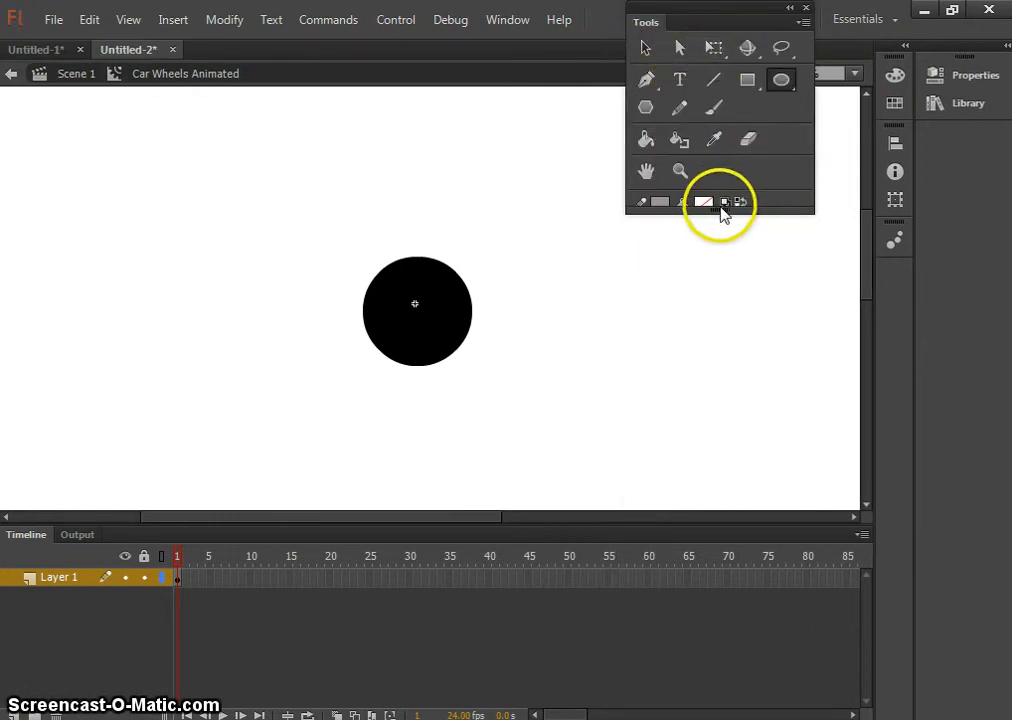
{"action": "left_click_drag", "start_coordinate": [713, 214], "coordinate": [710, 268]}
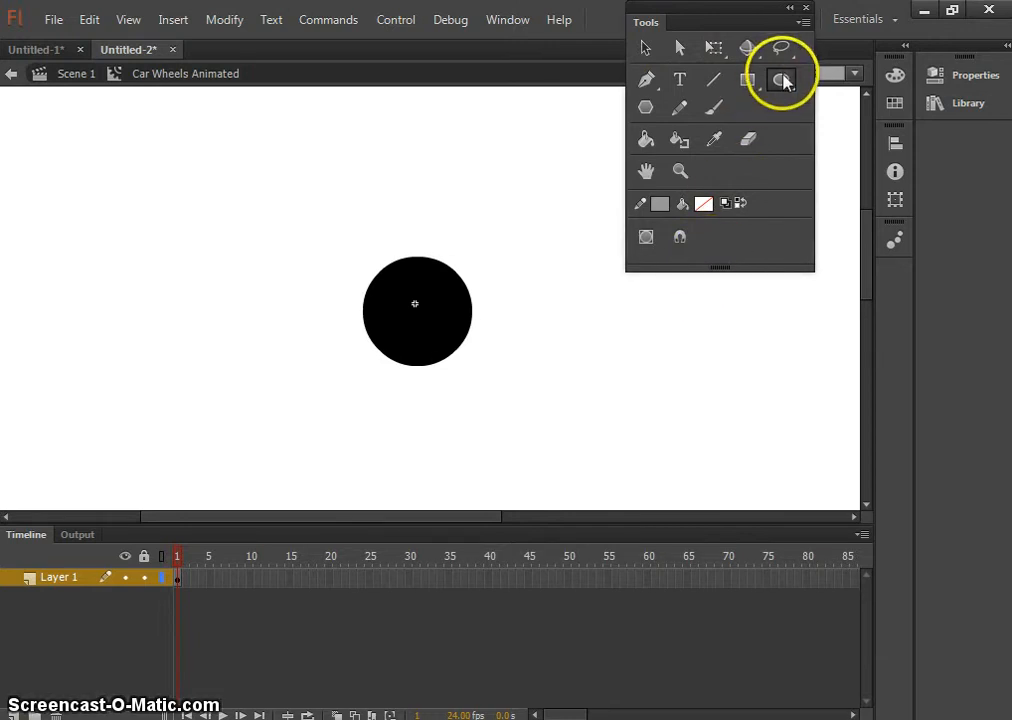
{"action": "left_click", "coordinate": [950, 84]}
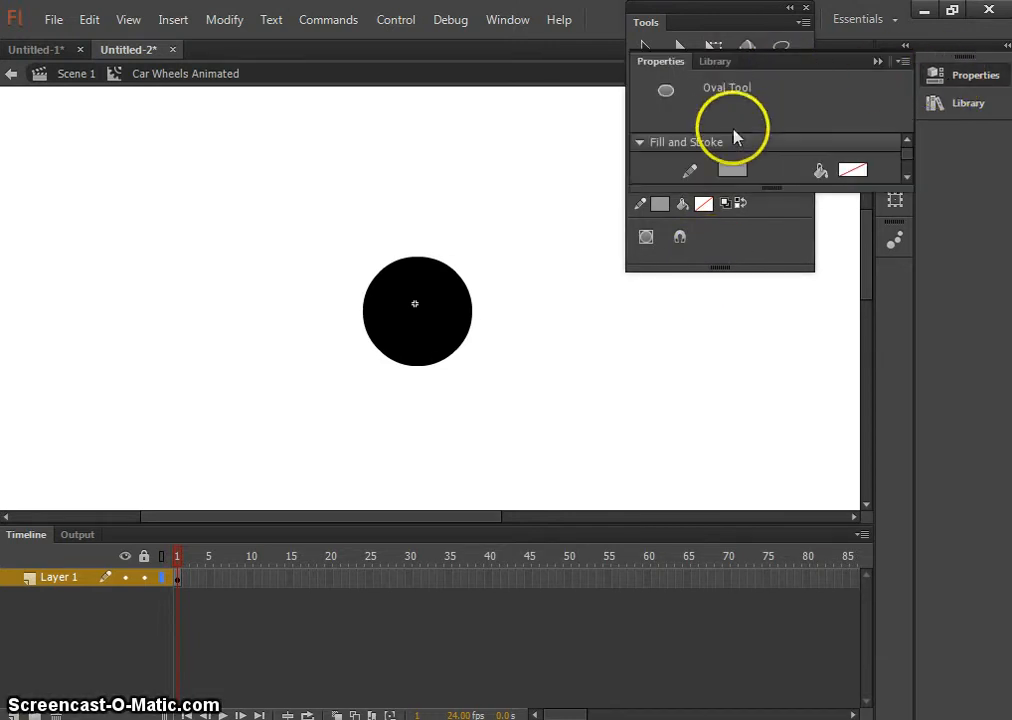
{"action": "left_click_drag", "start_coordinate": [770, 187], "coordinate": [768, 472]}
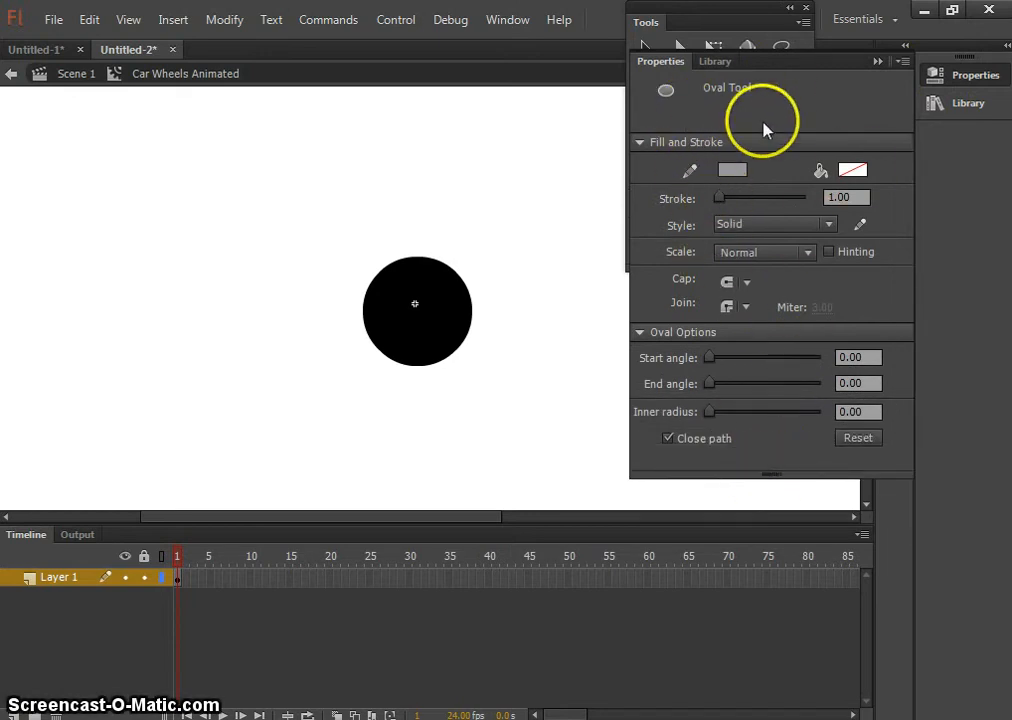
Draw an oval with a black fill and a 5.55 grey outline inside the black wheel circle.
{"action": "left_click", "coordinate": [646, 22]}
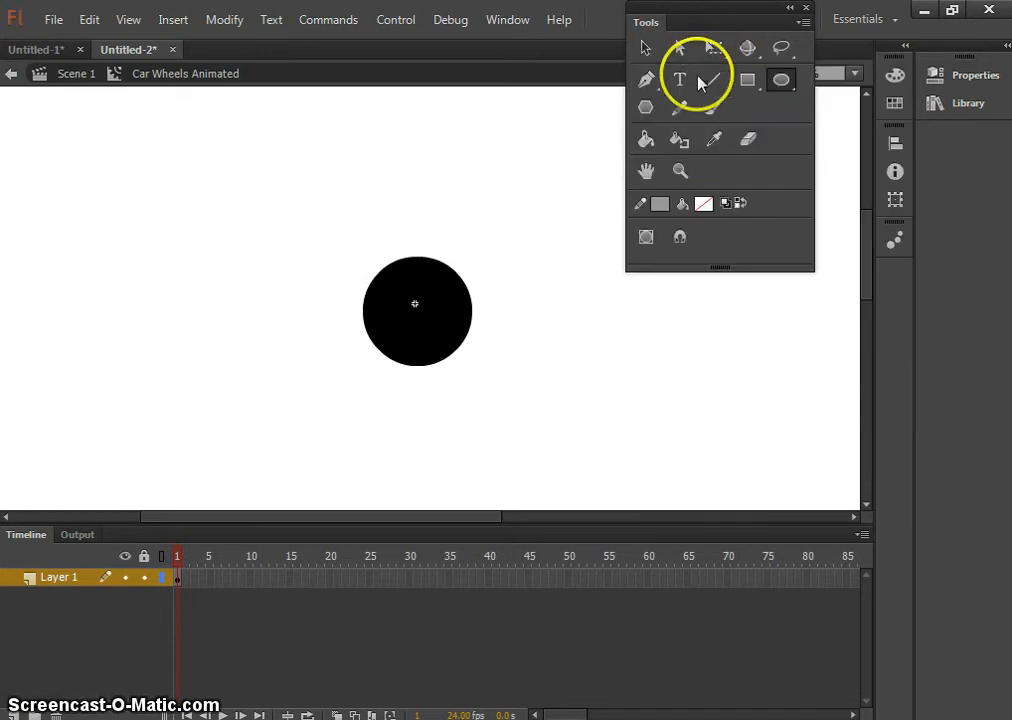
{"action": "left_click", "coordinate": [713, 108]}
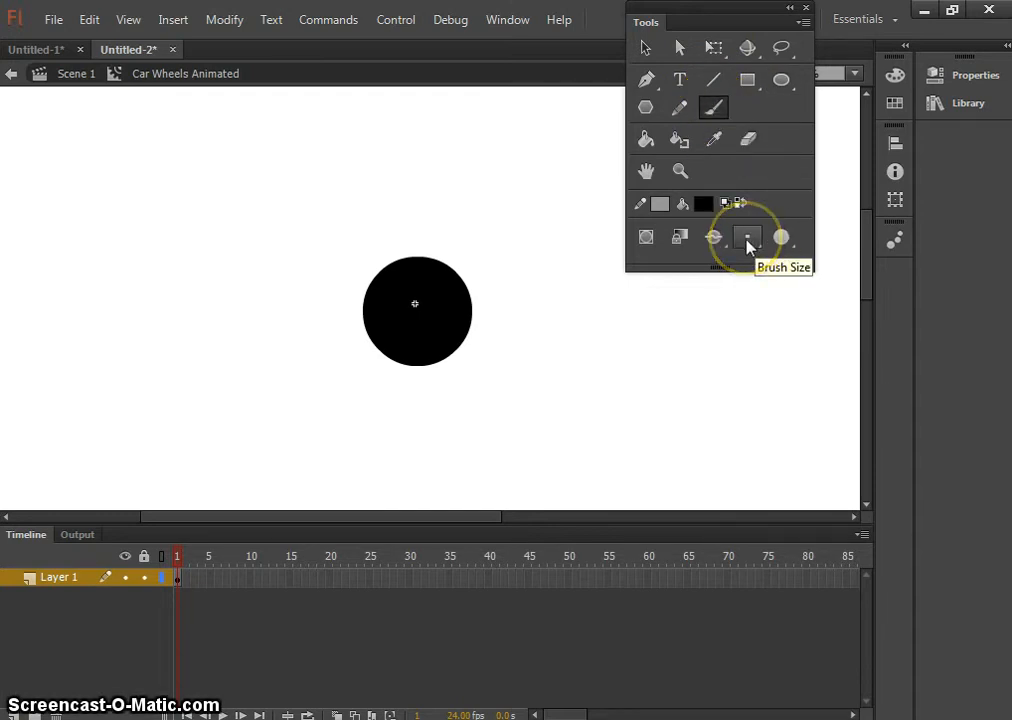
{"action": "left_click", "coordinate": [782, 82]}
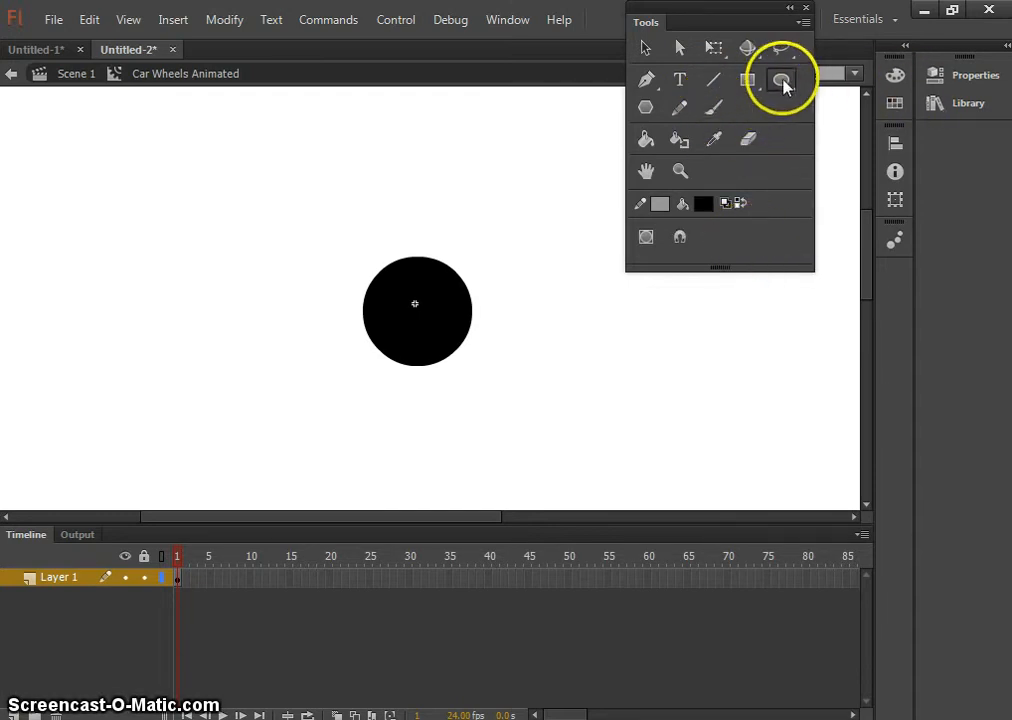
{"action": "left_click", "coordinate": [965, 78]}
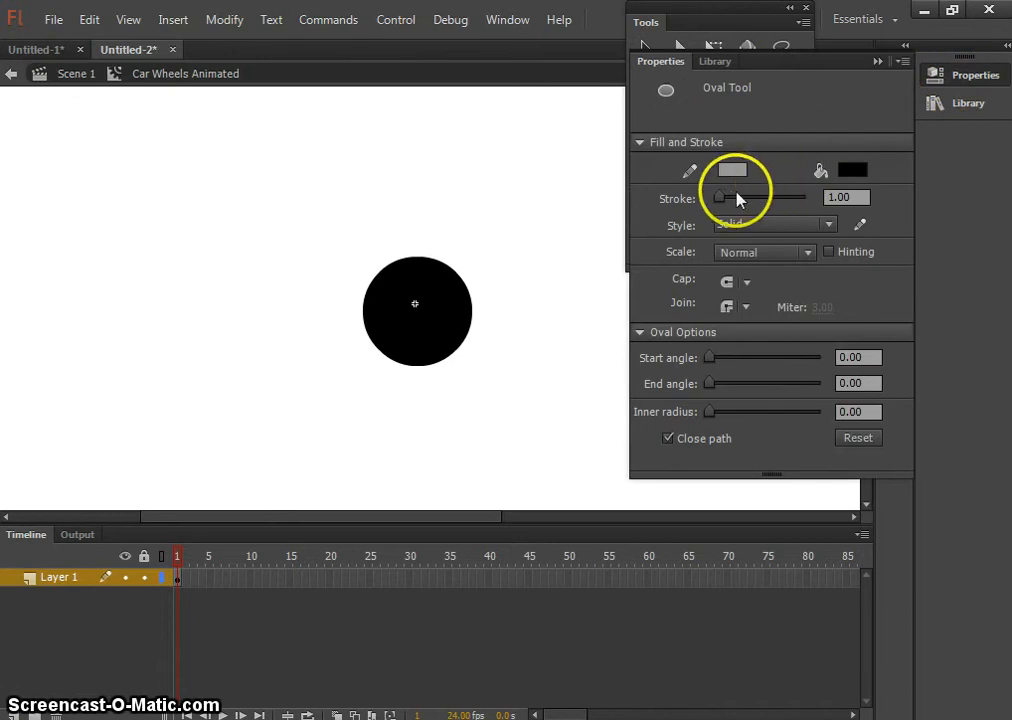
{"action": "left_click_drag", "start_coordinate": [724, 200], "coordinate": [722, 201]}
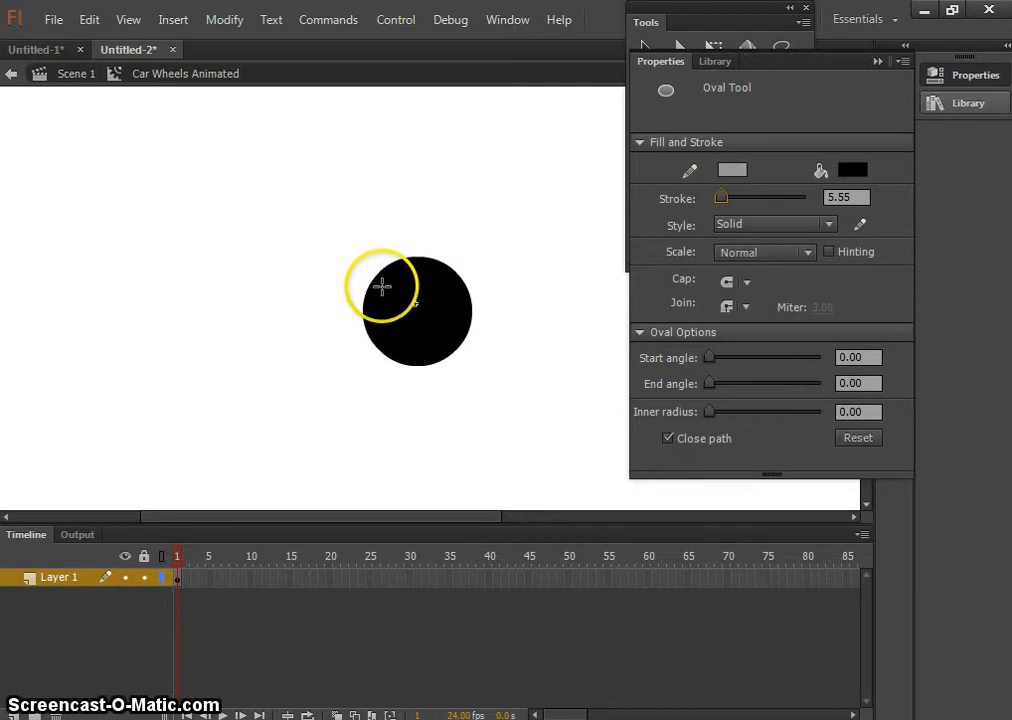
{"action": "left_click_drag", "start_coordinate": [382, 287], "coordinate": [464, 364]}
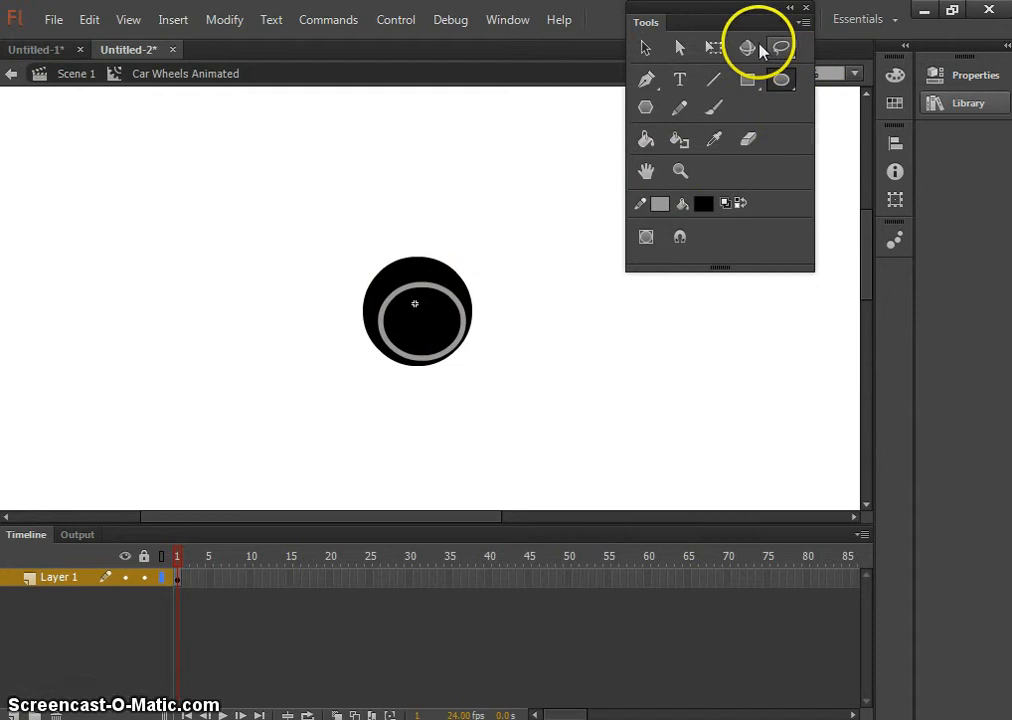
Try to shift the grey ring slightly within the black wheel using the Selection tool.
{"action": "left_click", "coordinate": [645, 50]}
{"action": "mouse_move", "coordinate": [445, 289]}
{"action": "left_mouse_down"}
{"action": "mouse_move", "coordinate": [426, 277]}
{"action": "mouse_move", "coordinate": [437, 296]}
{"action": "mouse_move", "coordinate": [450, 294]}
{"action": "left_mouse_up"}
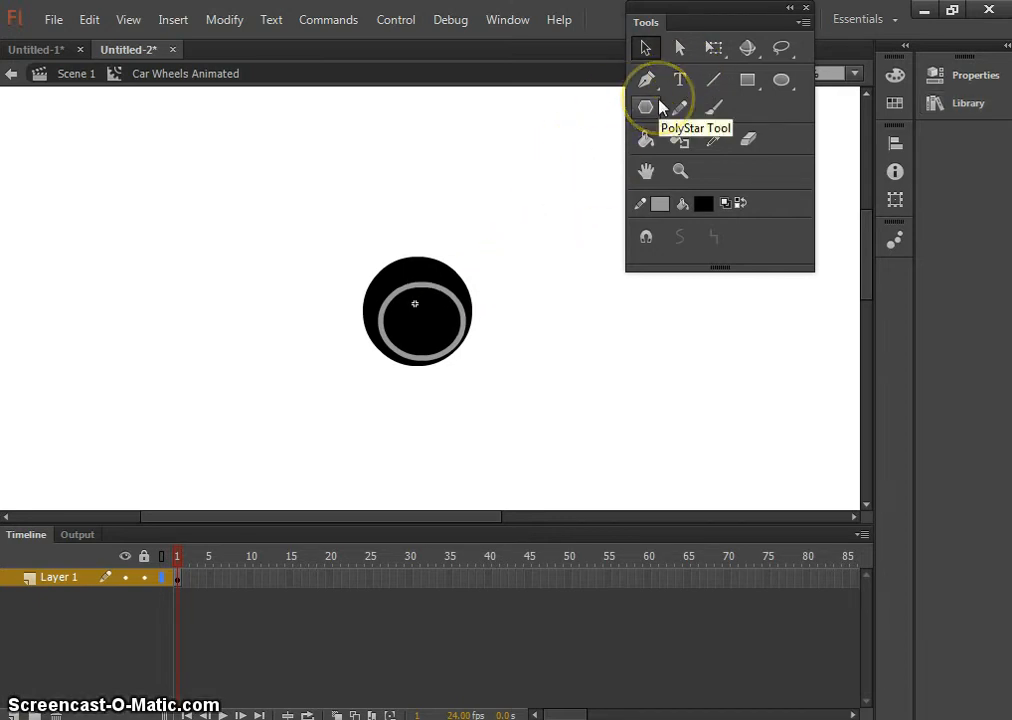
Undo the off-centre grey ring, and redraw it as a grey-outlined circle centred in the black wheel on a new layer.
{"action": "key", "text": "ctrl+z"}
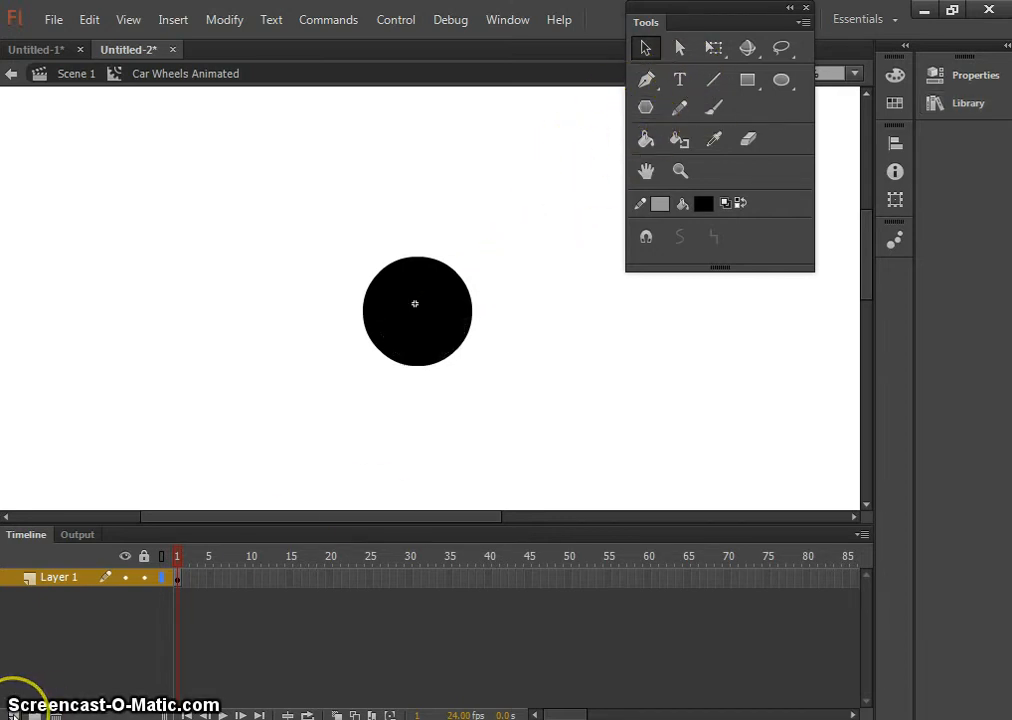
{"action": "left_click", "coordinate": [14, 714]}
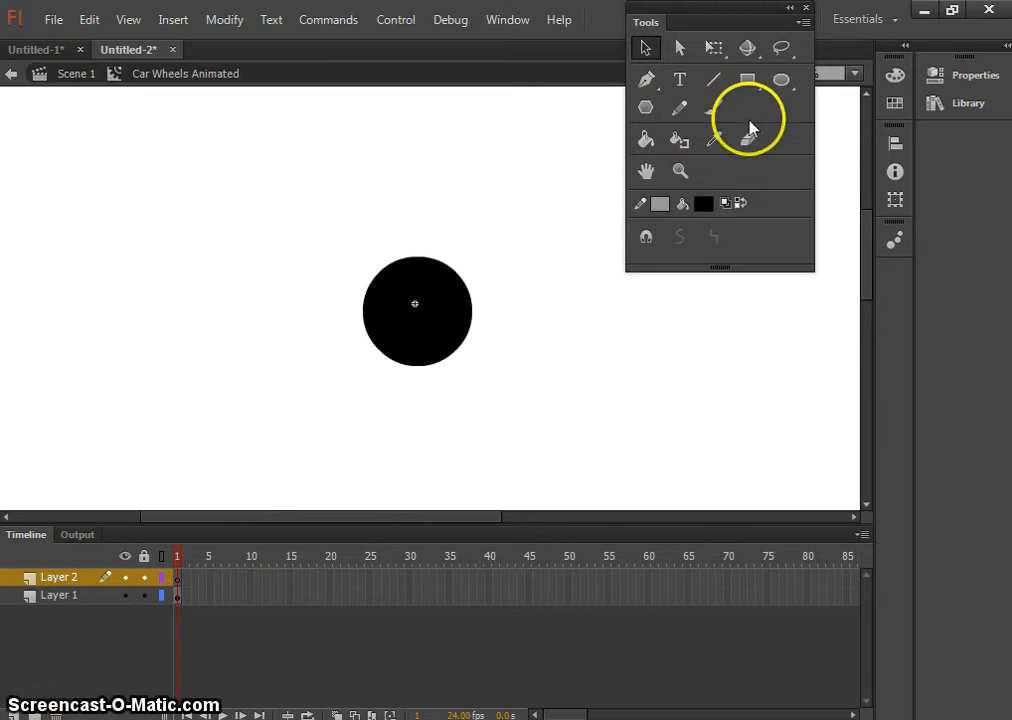
{"action": "left_click", "coordinate": [780, 80]}
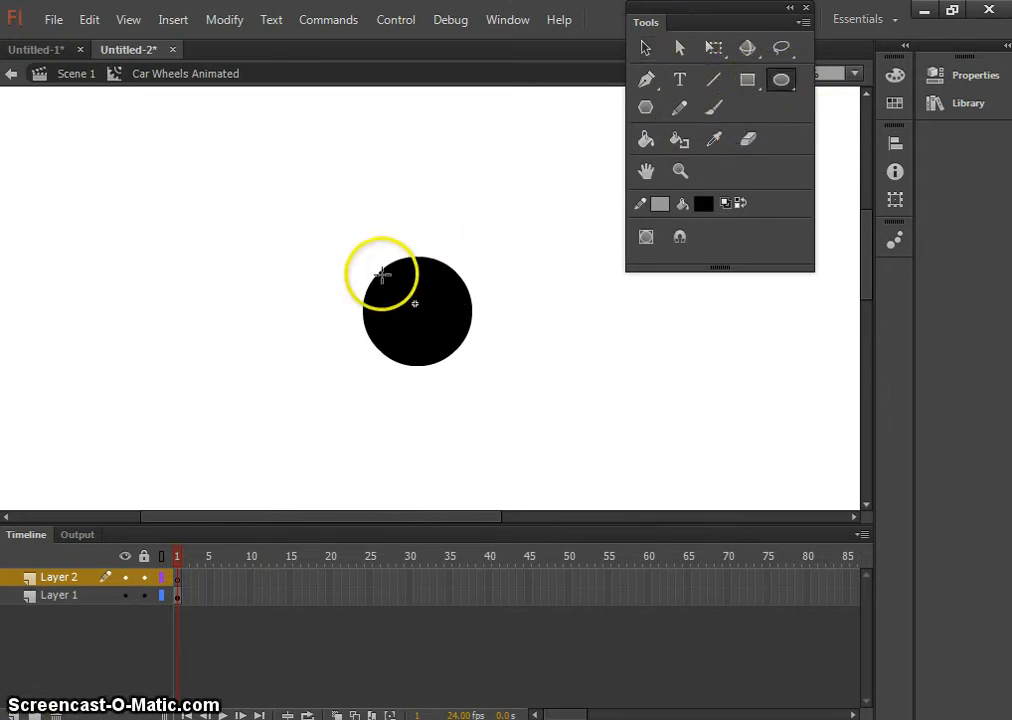
{"action": "left_click_drag", "start_coordinate": [418, 309], "coordinate": [455, 346]}
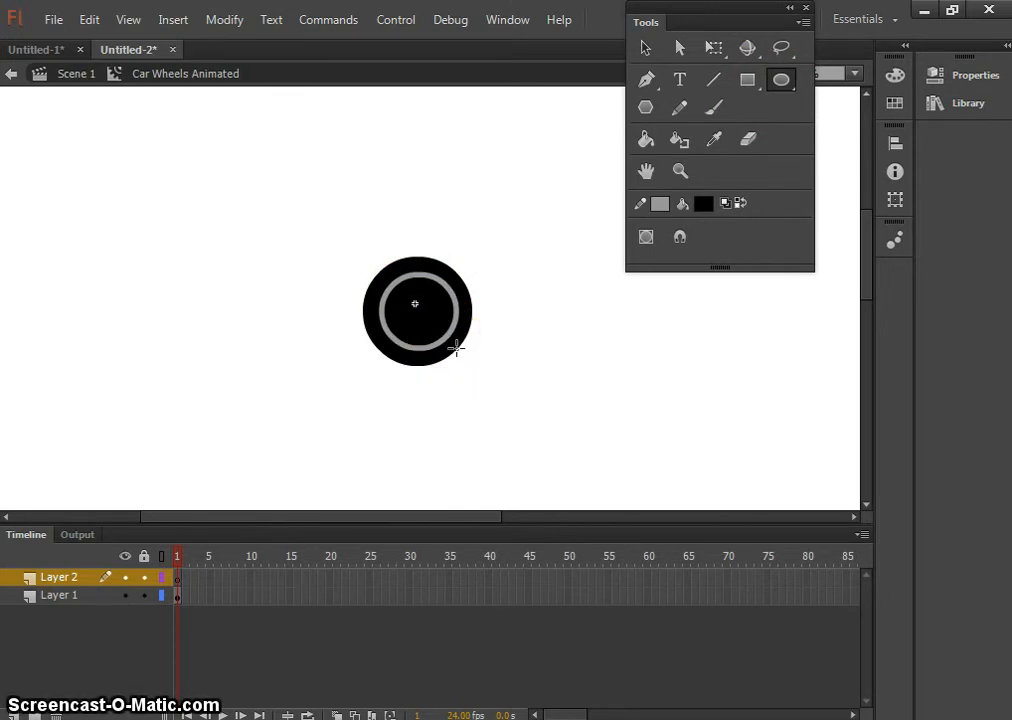
{"action": "left_click", "coordinate": [624, 330]}
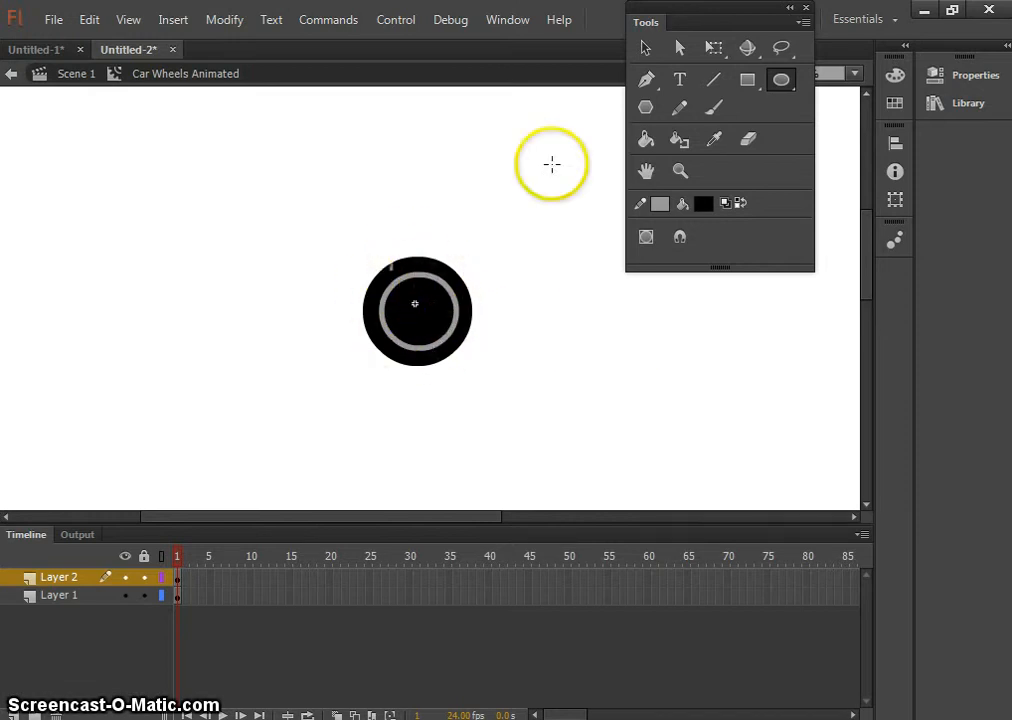
Draw five grey 5.55 spokes from the wheel's centre out to the grey ring with the Line tool.
{"action": "left_click", "coordinate": [714, 80]}
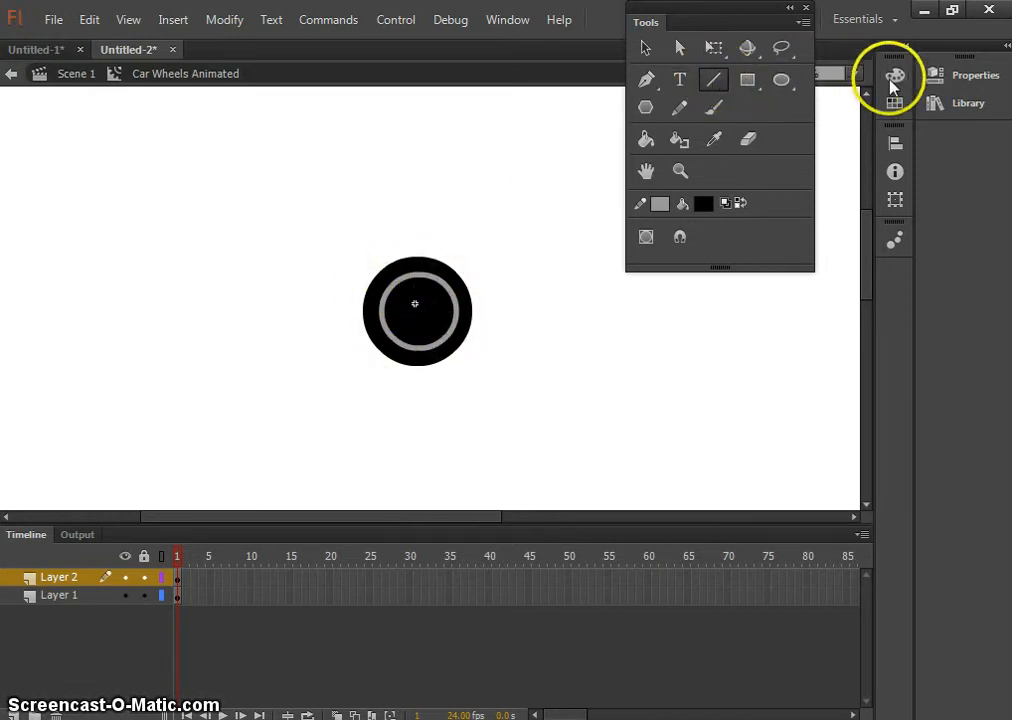
{"action": "left_click", "coordinate": [962, 77]}
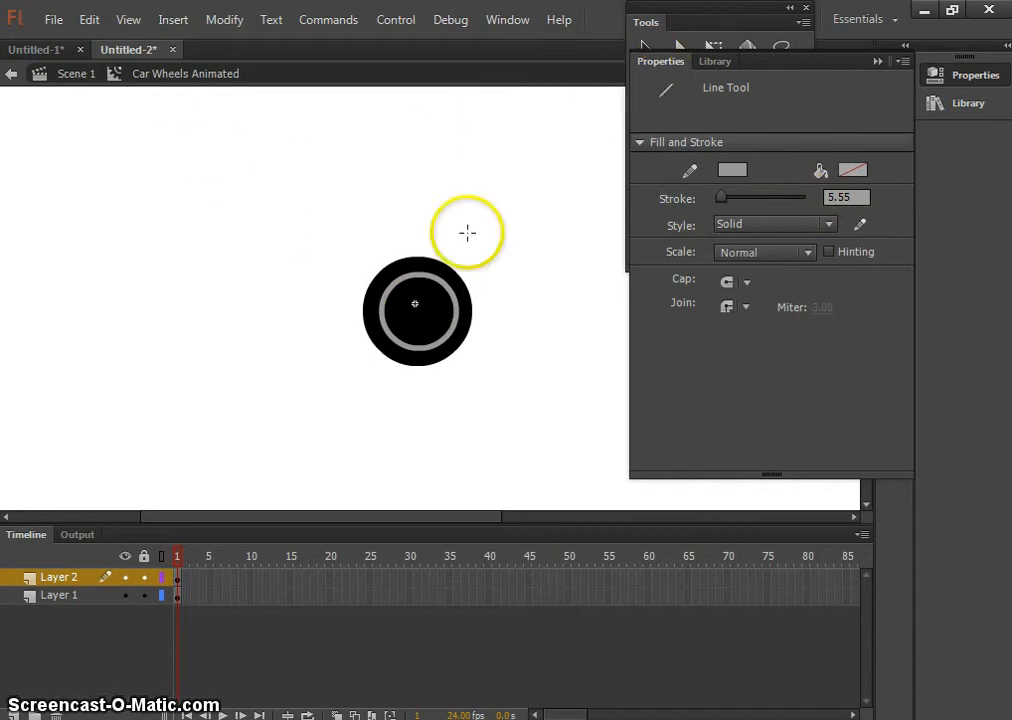
{"action": "mouse_move", "coordinate": [416, 308]}
{"action": "left_mouse_down"}
{"action": "mouse_move", "coordinate": [443, 284]}
{"action": "mouse_move", "coordinate": [452, 316]}
{"action": "left_mouse_up"}
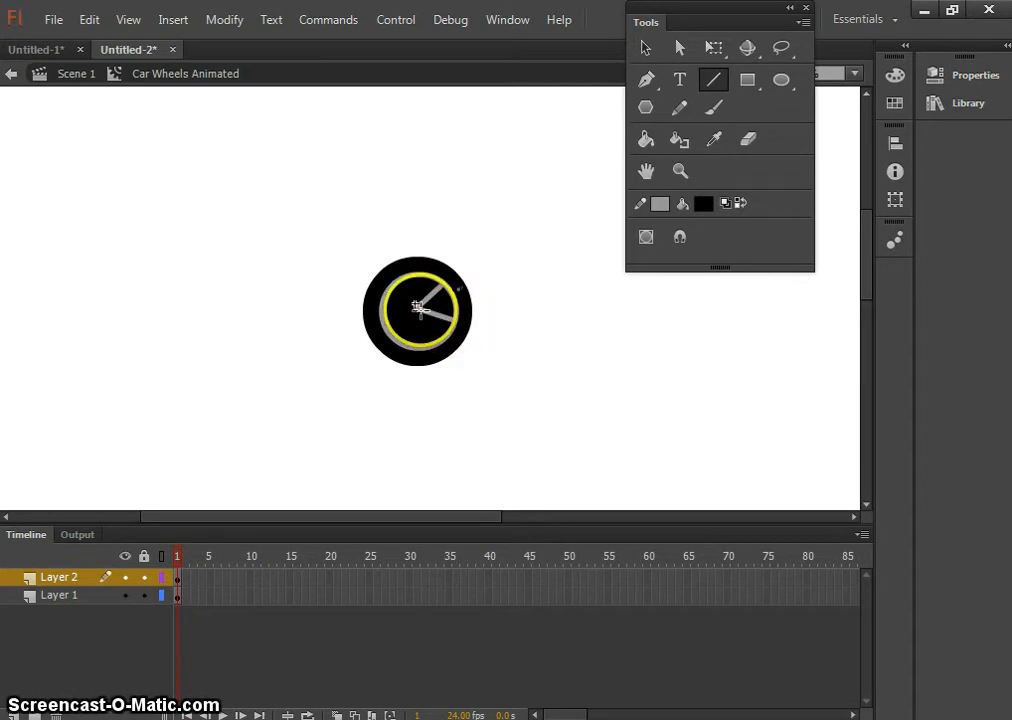
{"action": "mouse_move", "coordinate": [417, 305]}
{"action": "left_mouse_down"}
{"action": "mouse_move", "coordinate": [418, 350]}
{"action": "mouse_move", "coordinate": [391, 307]}
{"action": "mouse_move", "coordinate": [383, 318]}
{"action": "mouse_move", "coordinate": [401, 286]}
{"action": "left_mouse_up"}
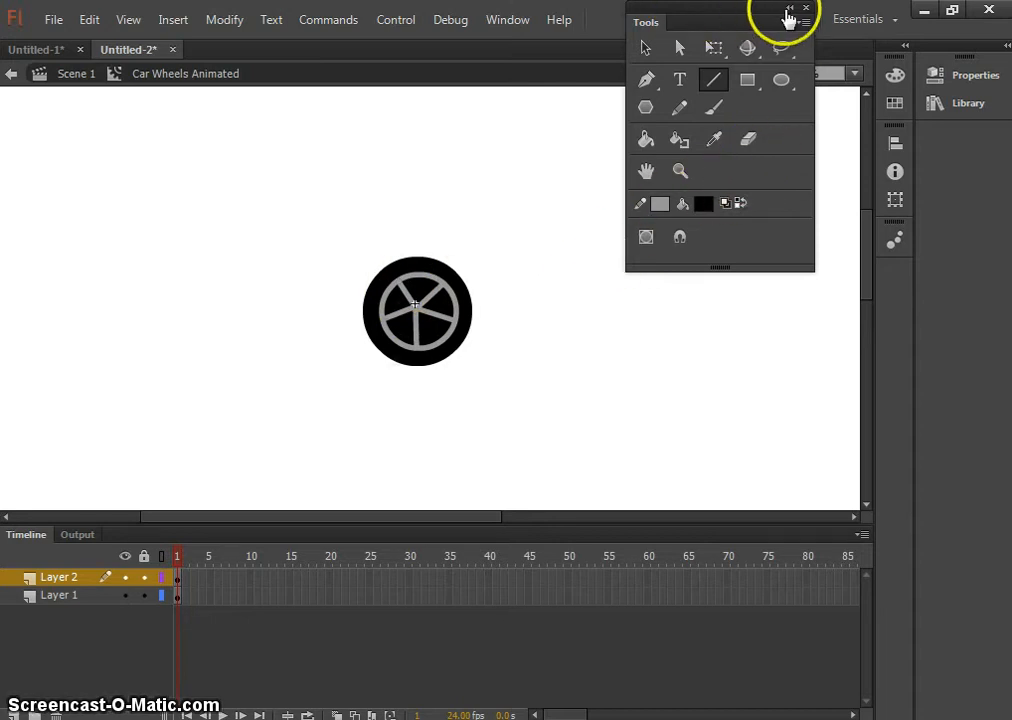
Dock the Tools panel beside the Properties and Library panels, and collapse it to an icon.
{"action": "left_click_drag", "start_coordinate": [705, 13], "coordinate": [1003, 50]}
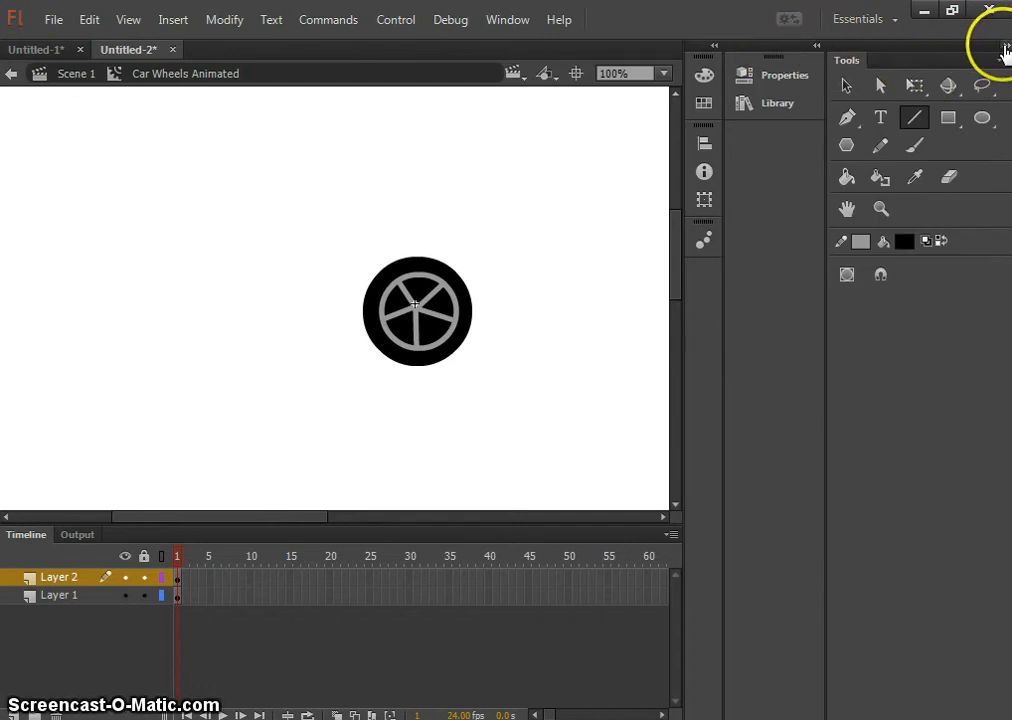
{"action": "left_click", "coordinate": [1005, 48]}
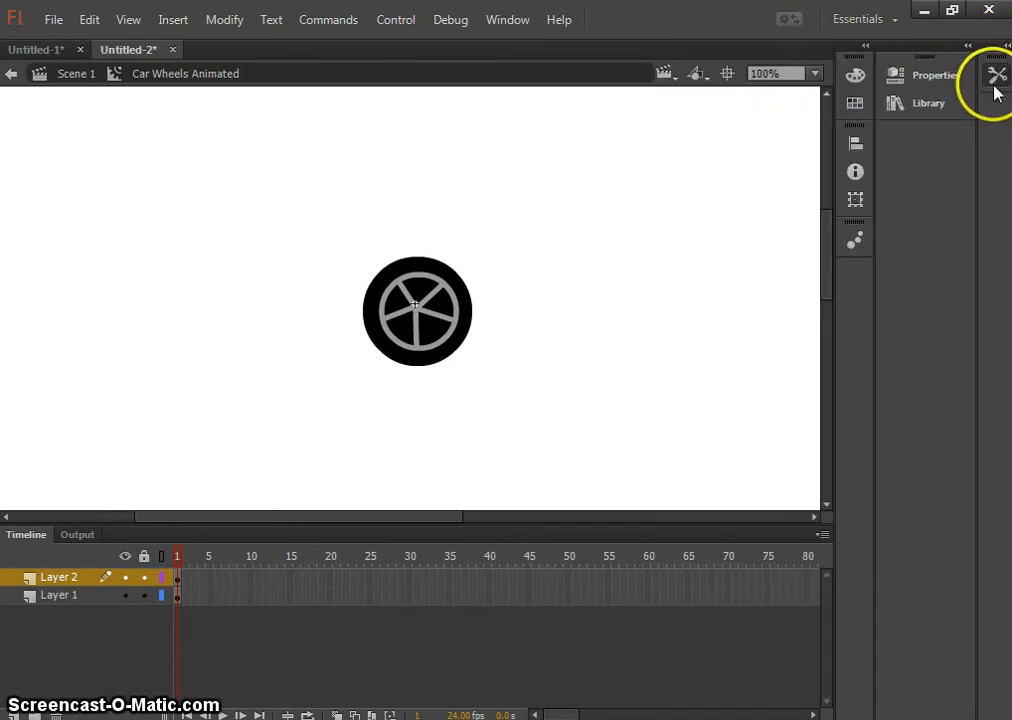
{"action": "left_click", "coordinate": [997, 74]}
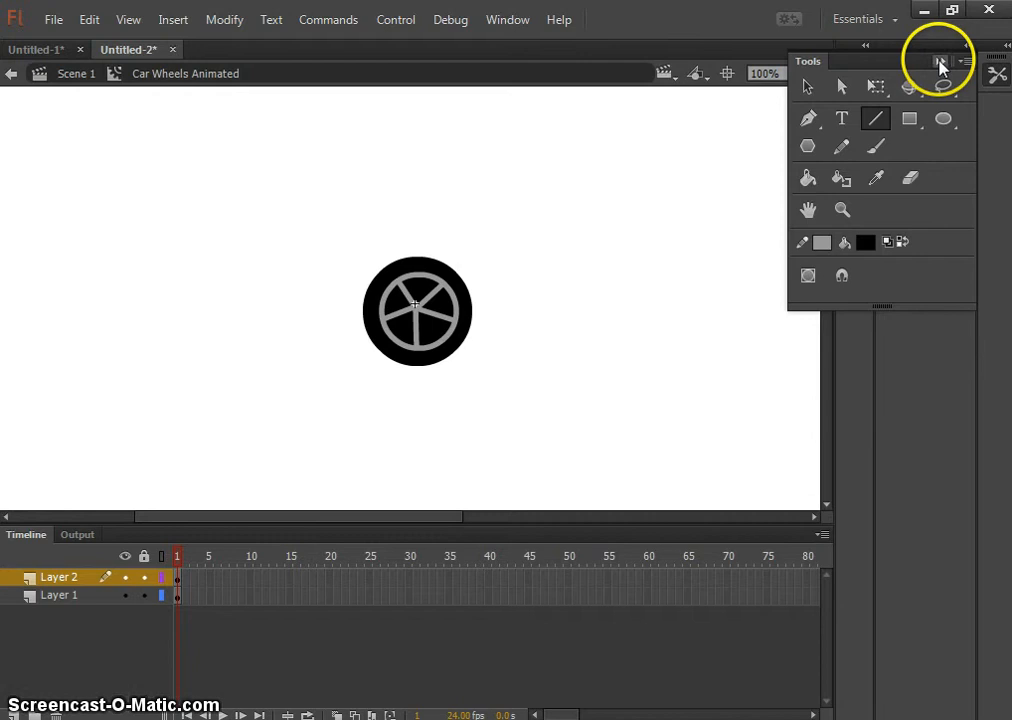
{"action": "left_click", "coordinate": [943, 62]}
{"action": "left_click", "coordinate": [1005, 48]}
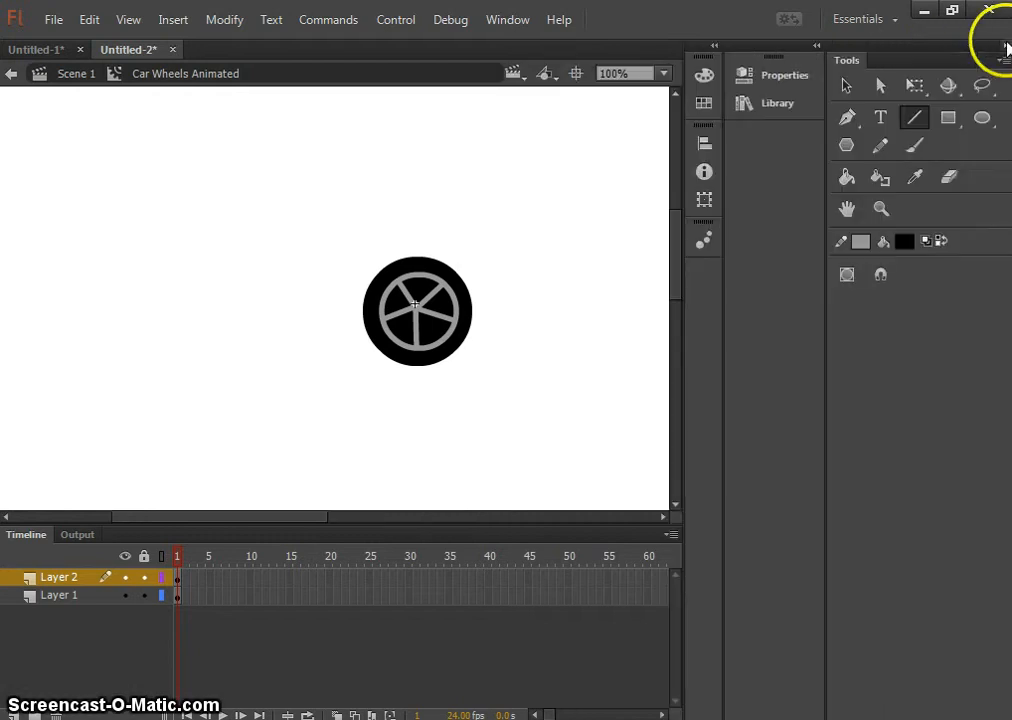
{"action": "left_click", "coordinate": [1005, 48]}
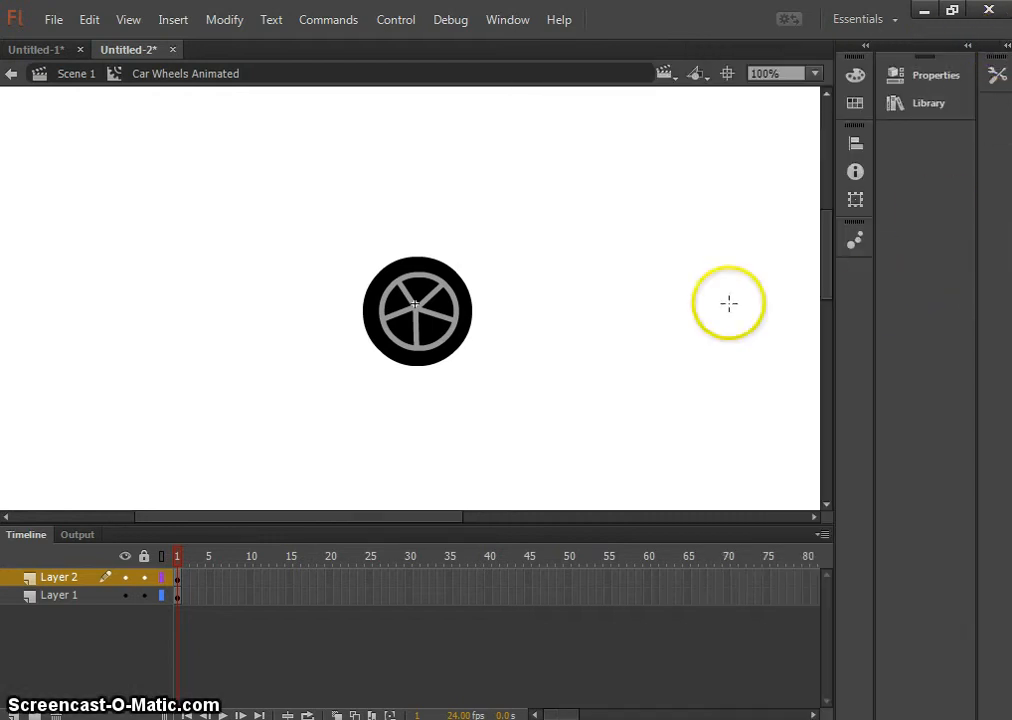
{"action": "left_click", "coordinate": [996, 78]}
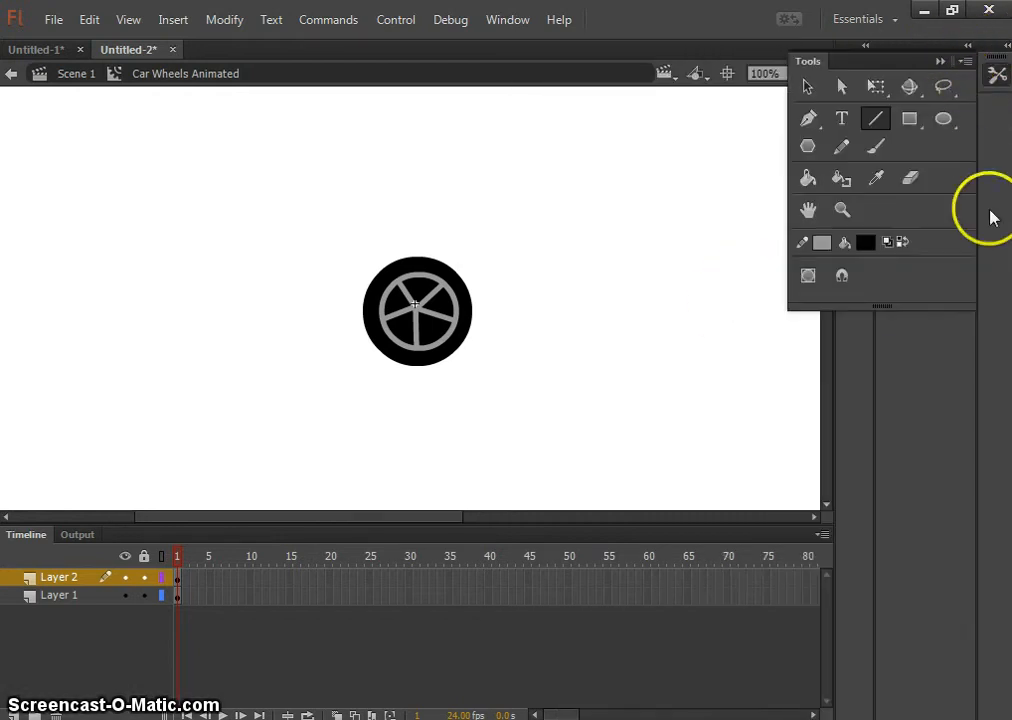
{"action": "left_click", "coordinate": [941, 61]}
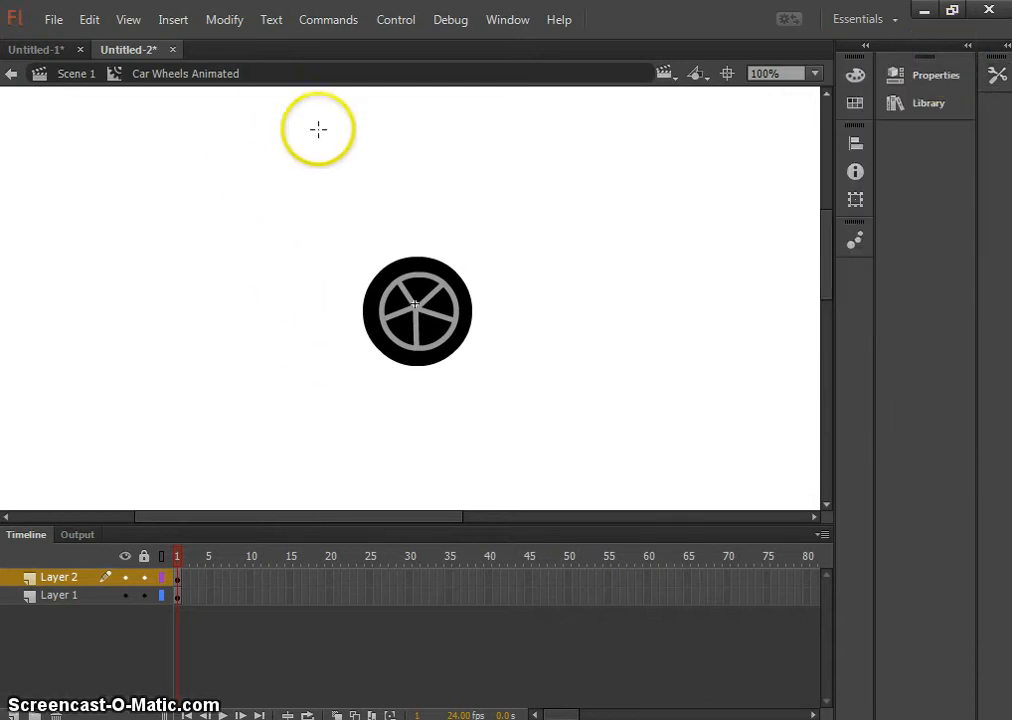
Select the whole wheel drawing and convert it to a movie clip symbol named "wheel image".
{"action": "left_click", "coordinate": [994, 78]}
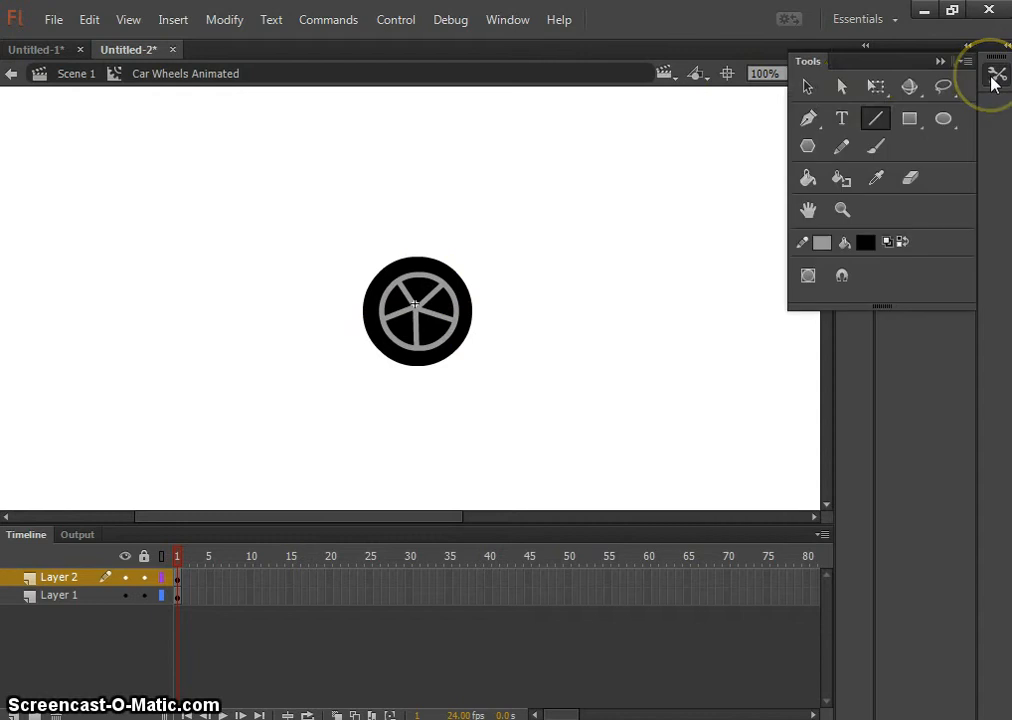
{"action": "left_click", "coordinate": [806, 88]}
{"action": "left_click_drag", "start_coordinate": [287, 199], "coordinate": [492, 402]}
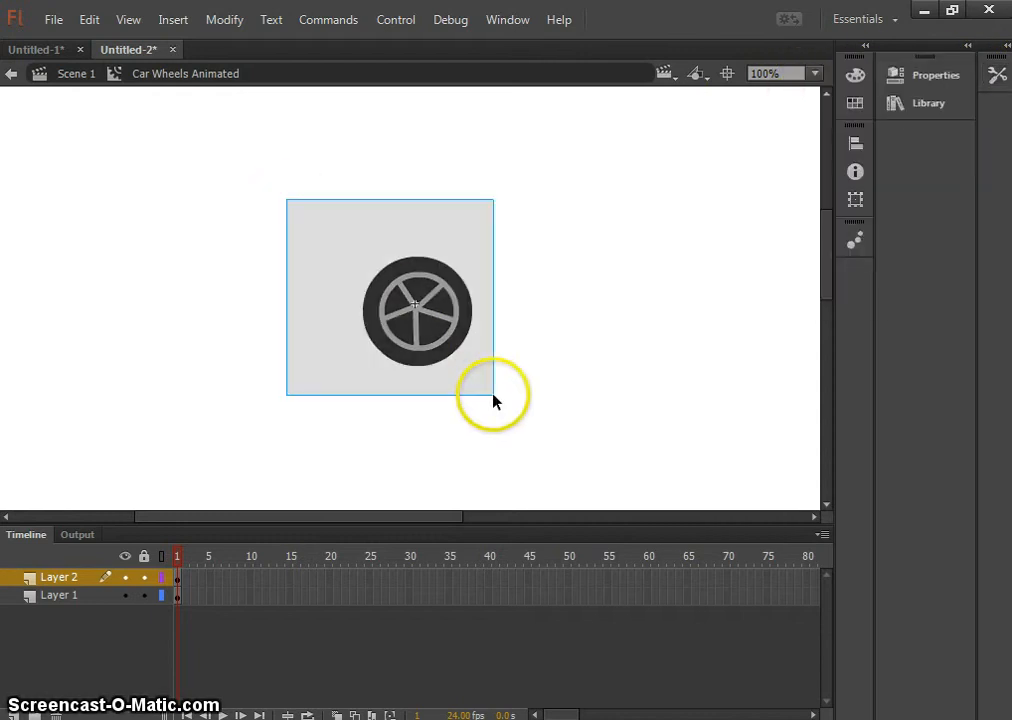
{"action": "right_click", "coordinate": [418, 336]}
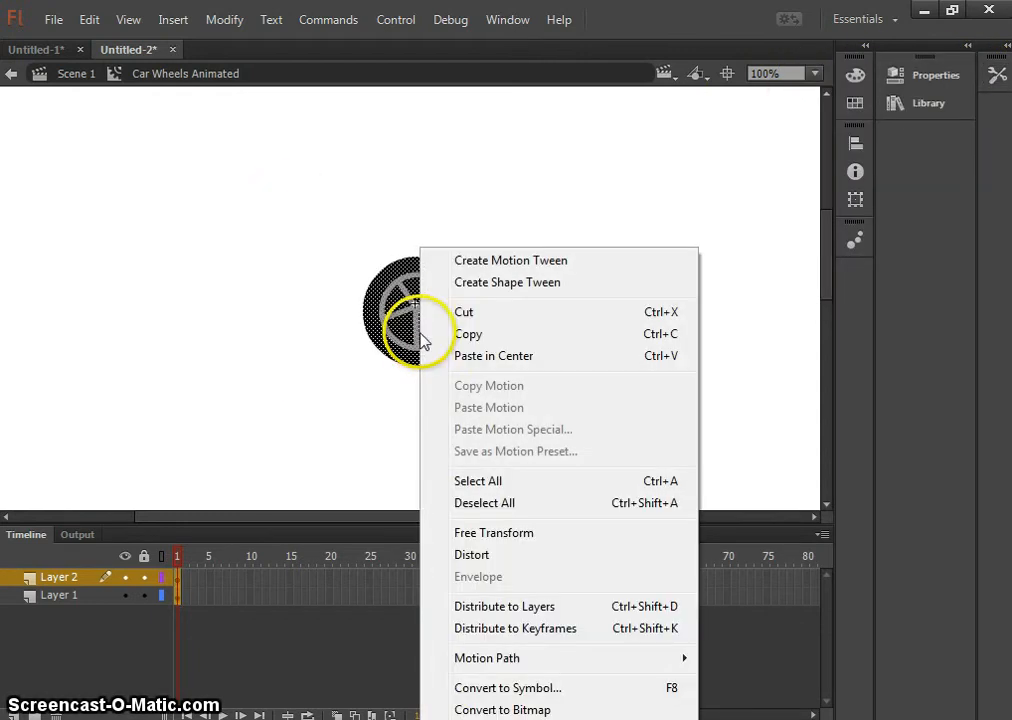
{"action": "left_click", "coordinate": [491, 688]}
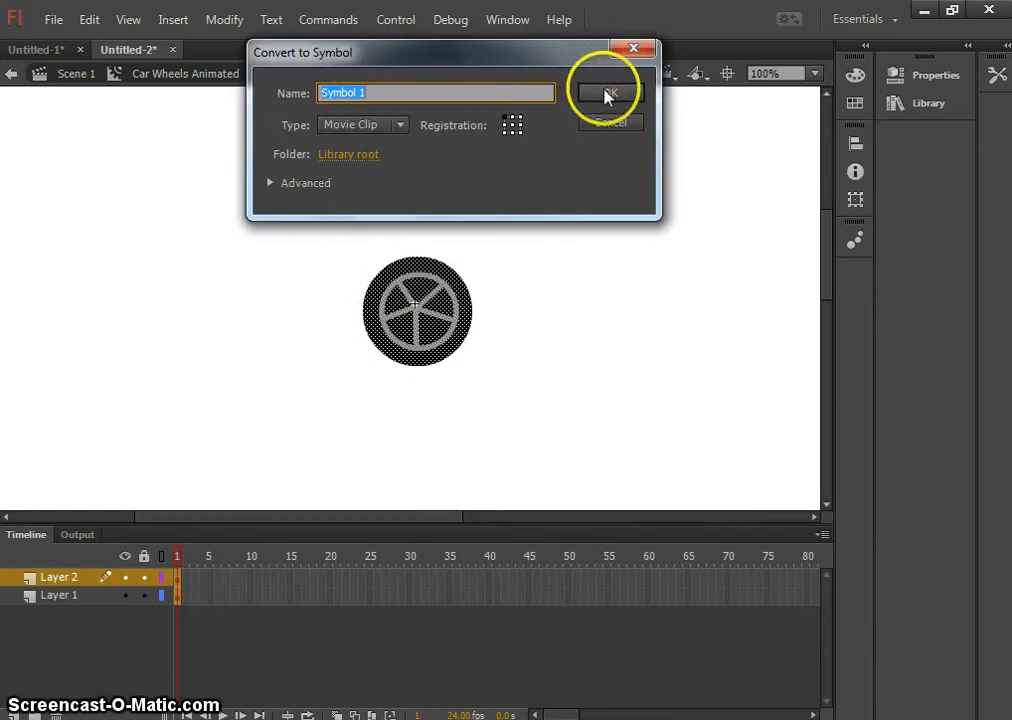
{"action": "type", "text": "whe"}
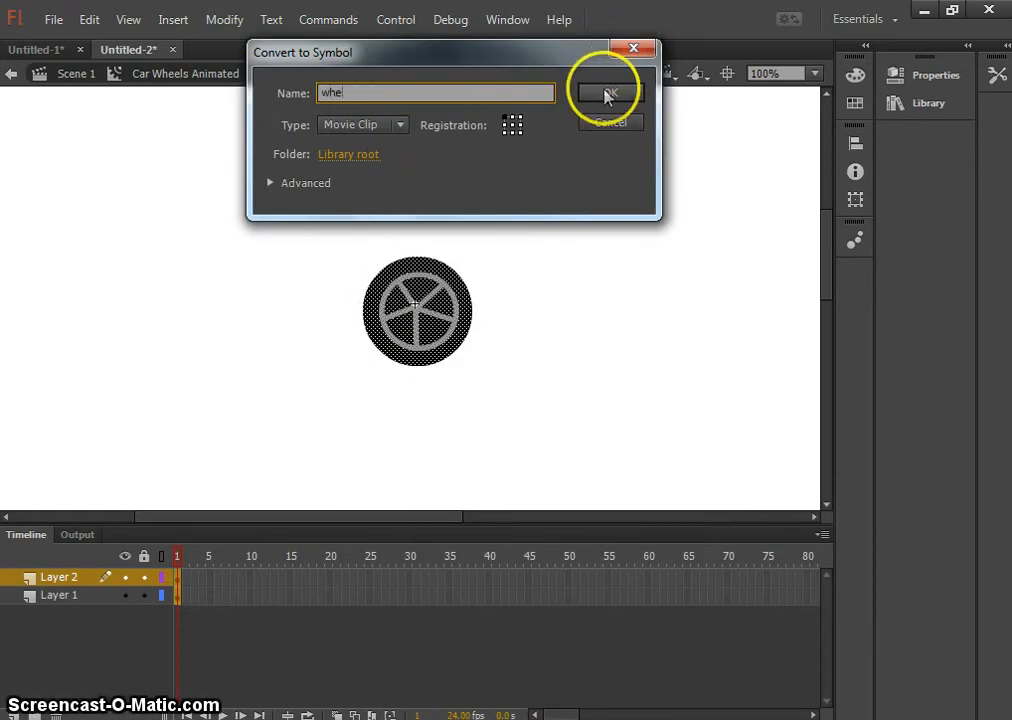
{"action": "type", "text": "el image"}
{"action": "left_click", "coordinate": [592, 86]}
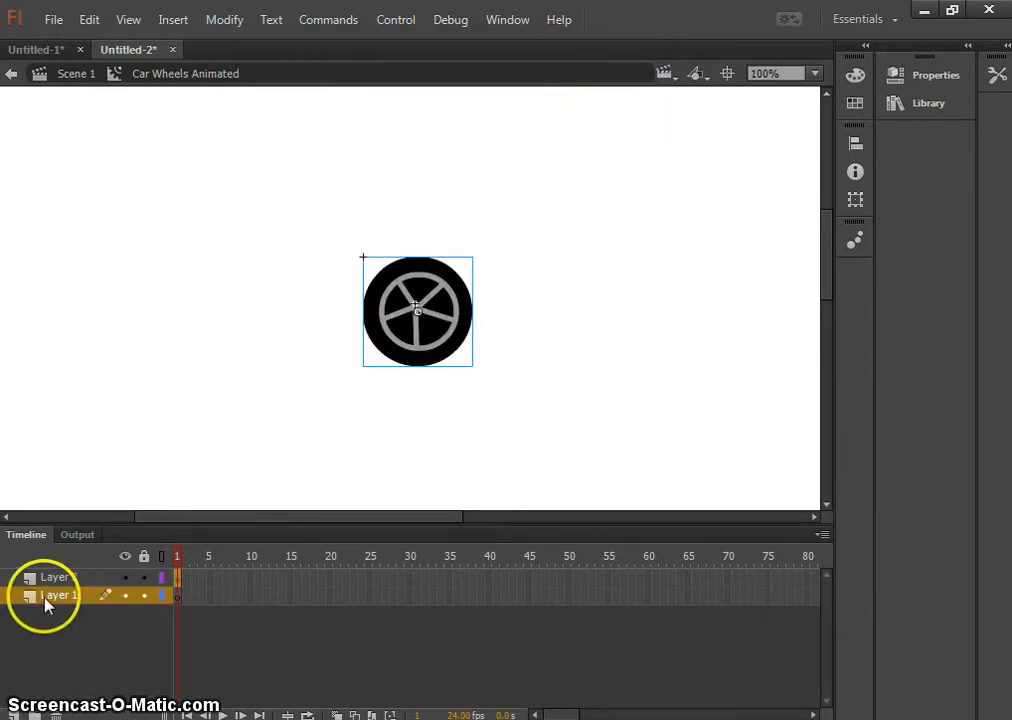
Toggle Layer 1's visibility to check whether it holds any artwork, and delete that layer.
{"action": "left_click", "coordinate": [124, 596]}
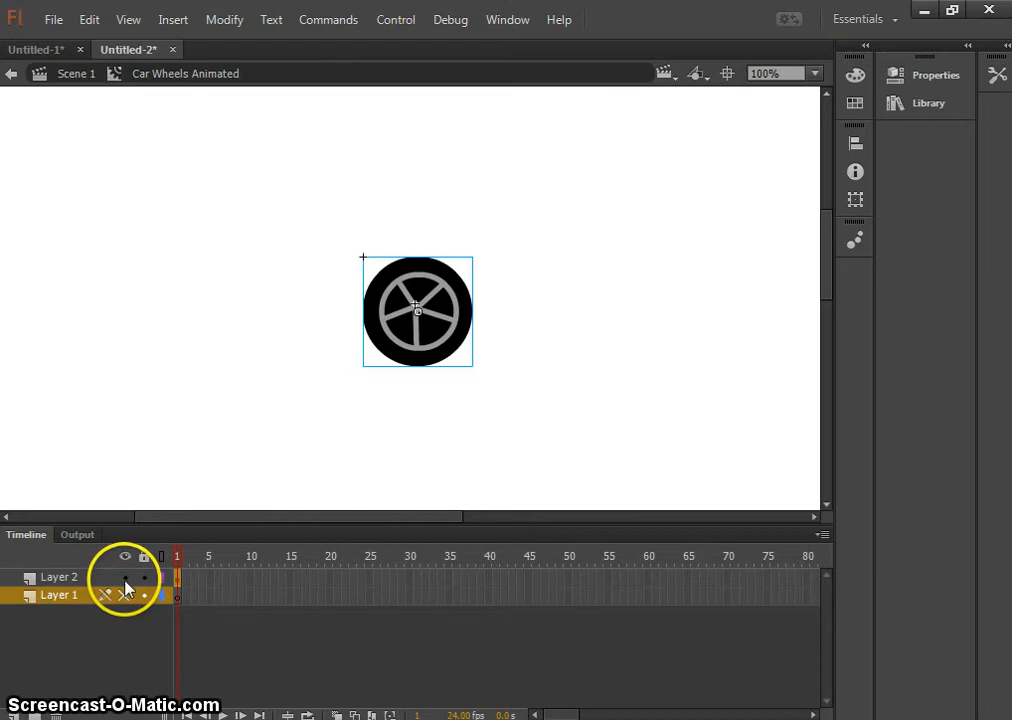
{"action": "left_click_drag", "start_coordinate": [124, 578], "coordinate": [124, 596]}
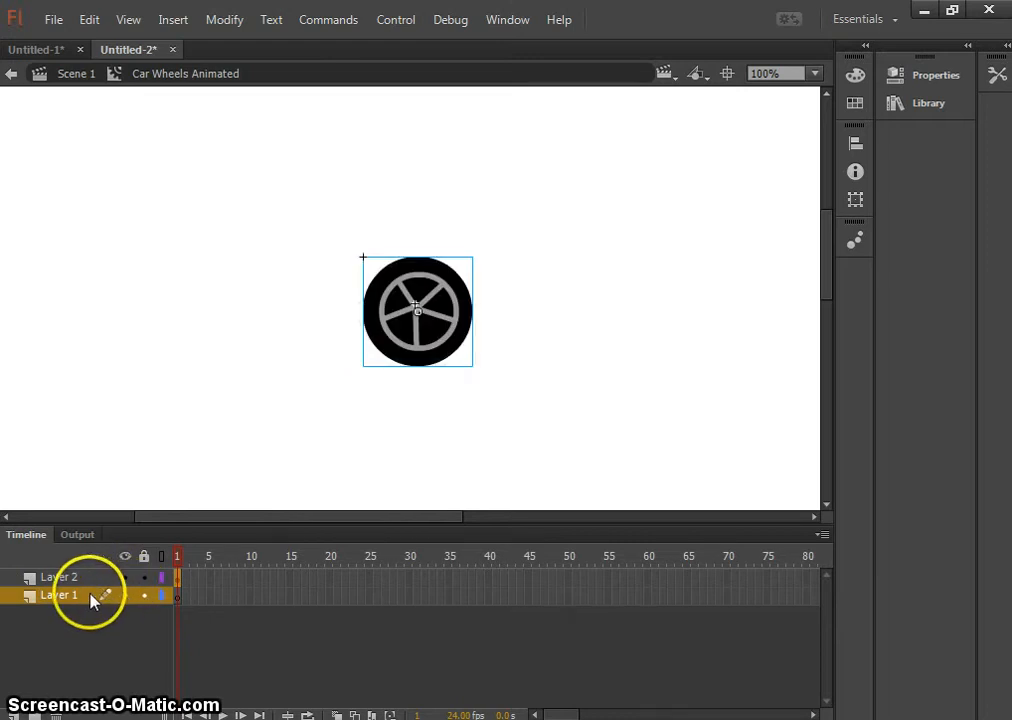
{"action": "left_click", "coordinate": [56, 715]}
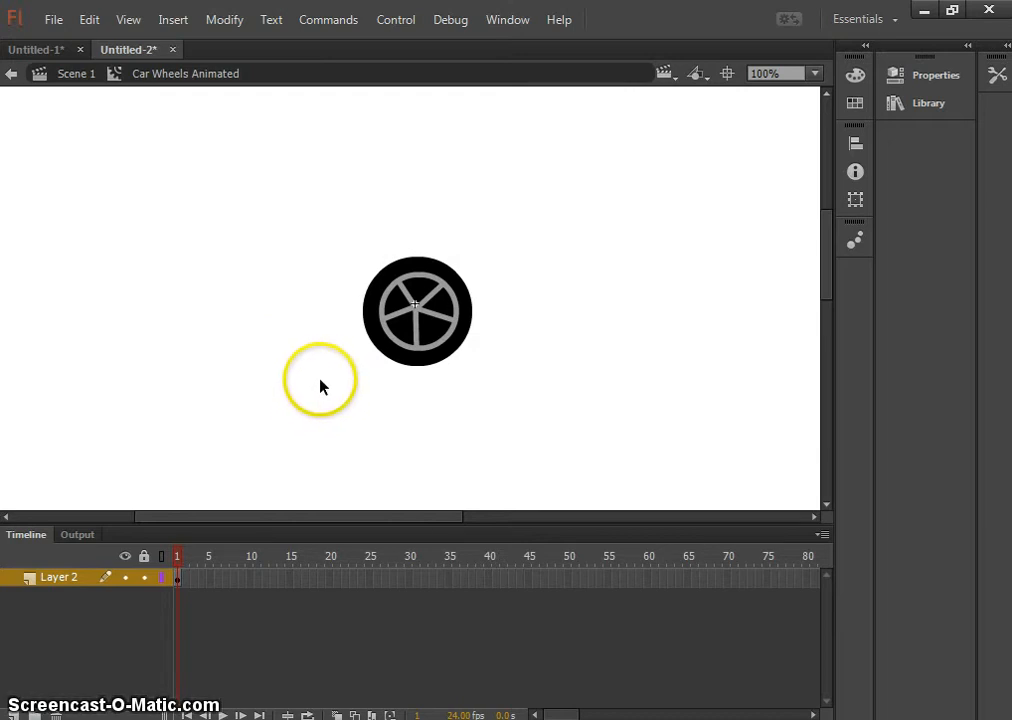
Insert a frame at frame 20 of Layer 2 to extend the wheel's span.
{"action": "right_click", "coordinate": [330, 584]}
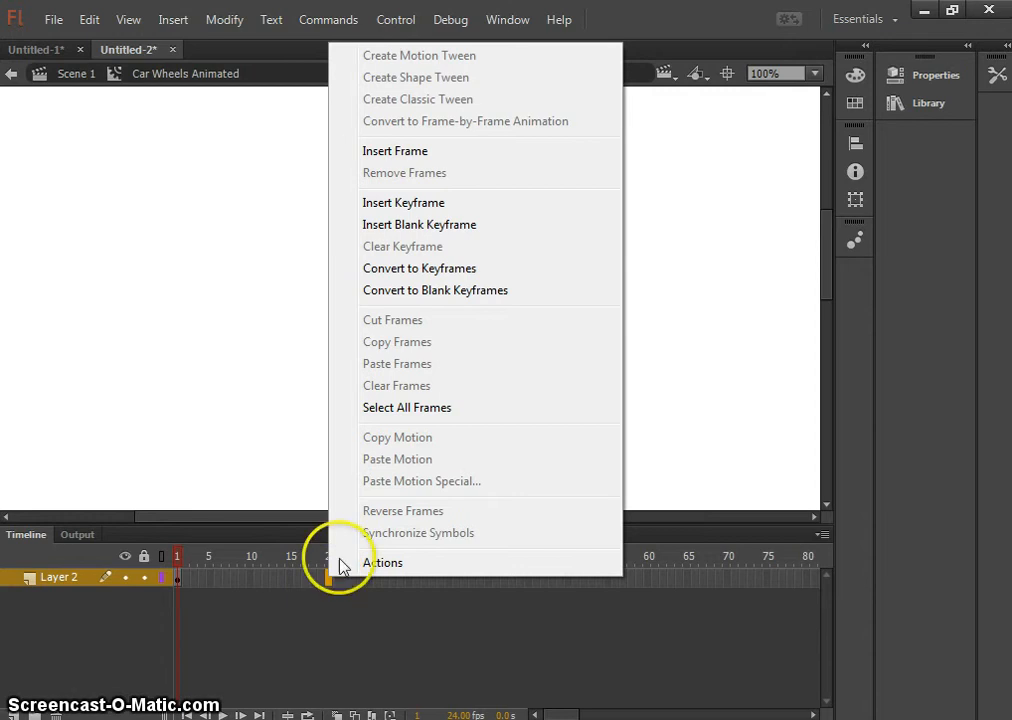
{"action": "left_click", "coordinate": [425, 152]}
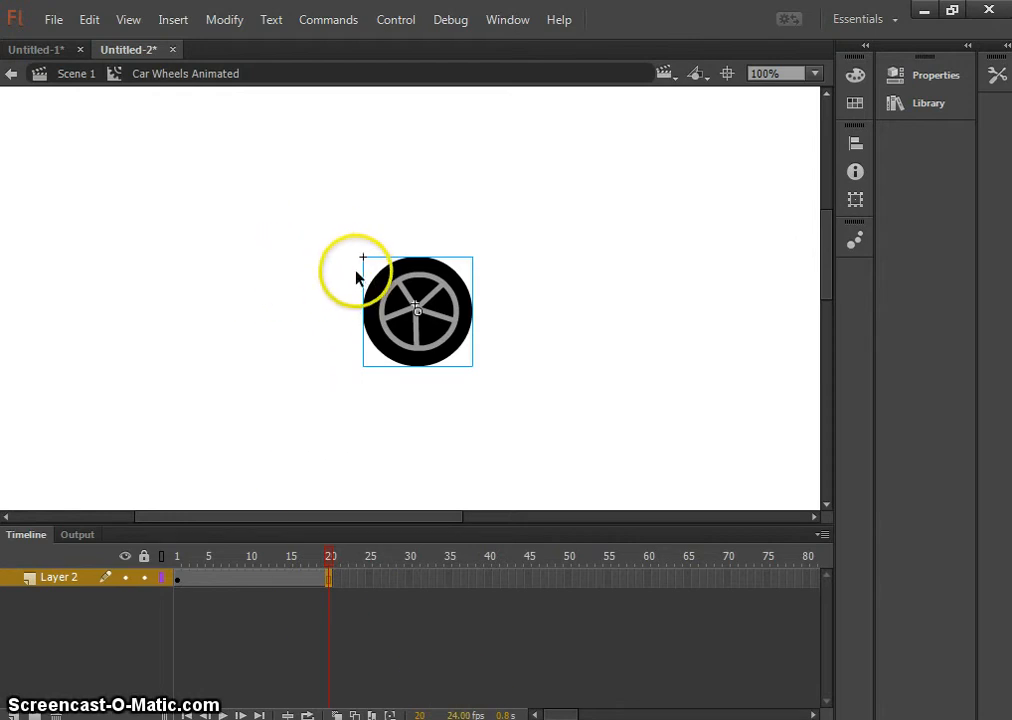
Rotate the wheel clockwise about its centre at frame 5 with the Free Transform tool.
{"action": "left_click", "coordinate": [996, 84]}
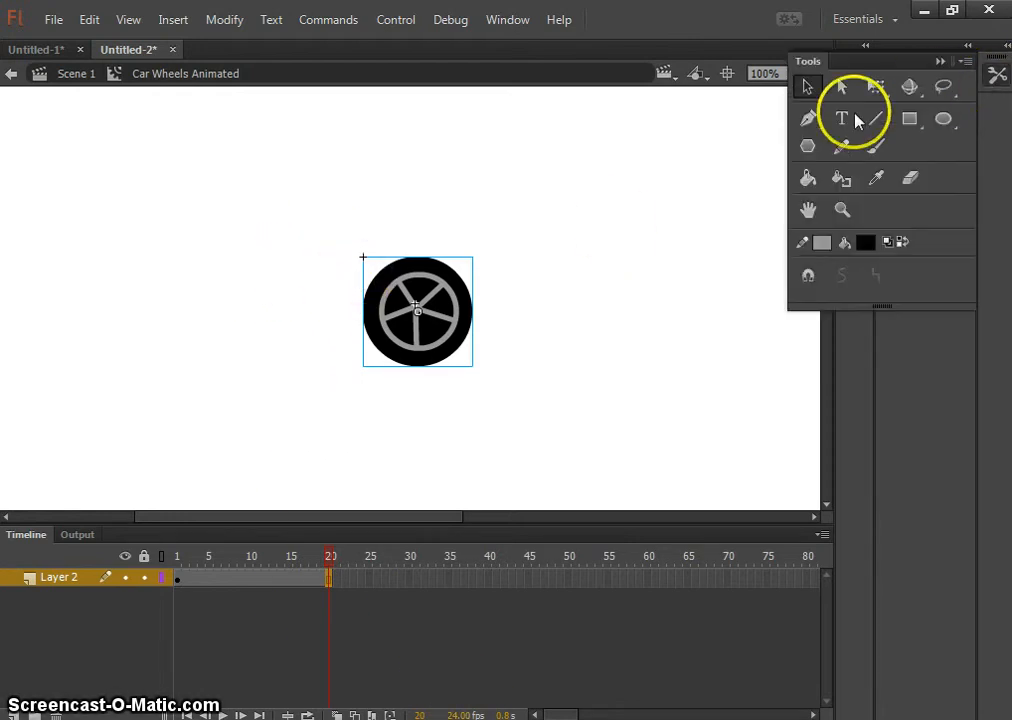
{"action": "left_click", "coordinate": [876, 87]}
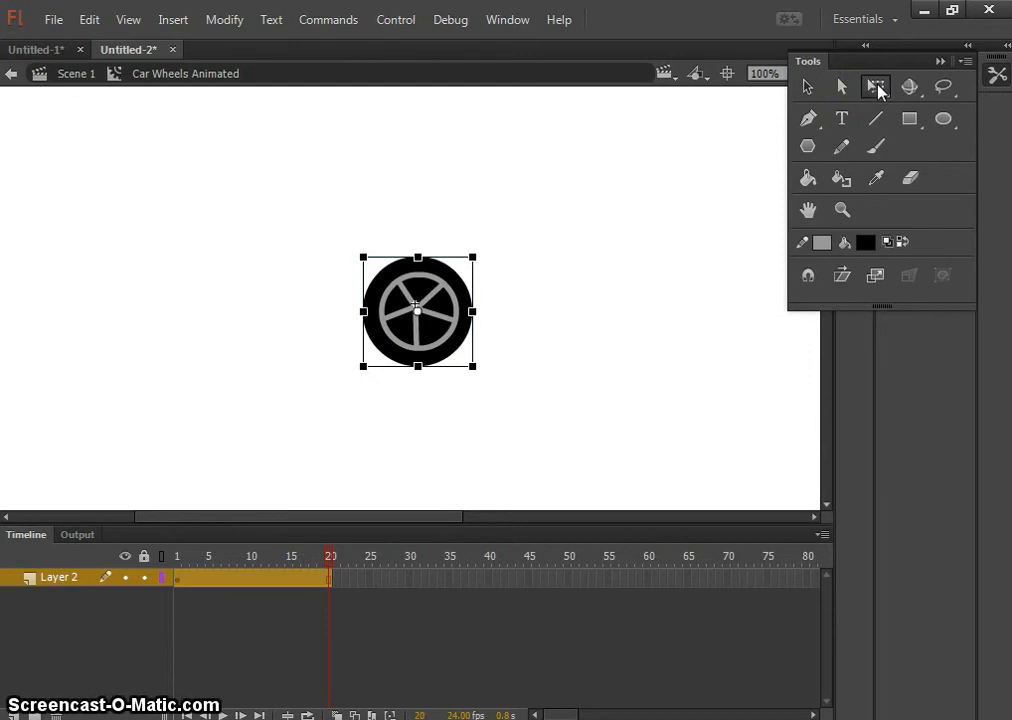
{"action": "left_click", "coordinate": [942, 63]}
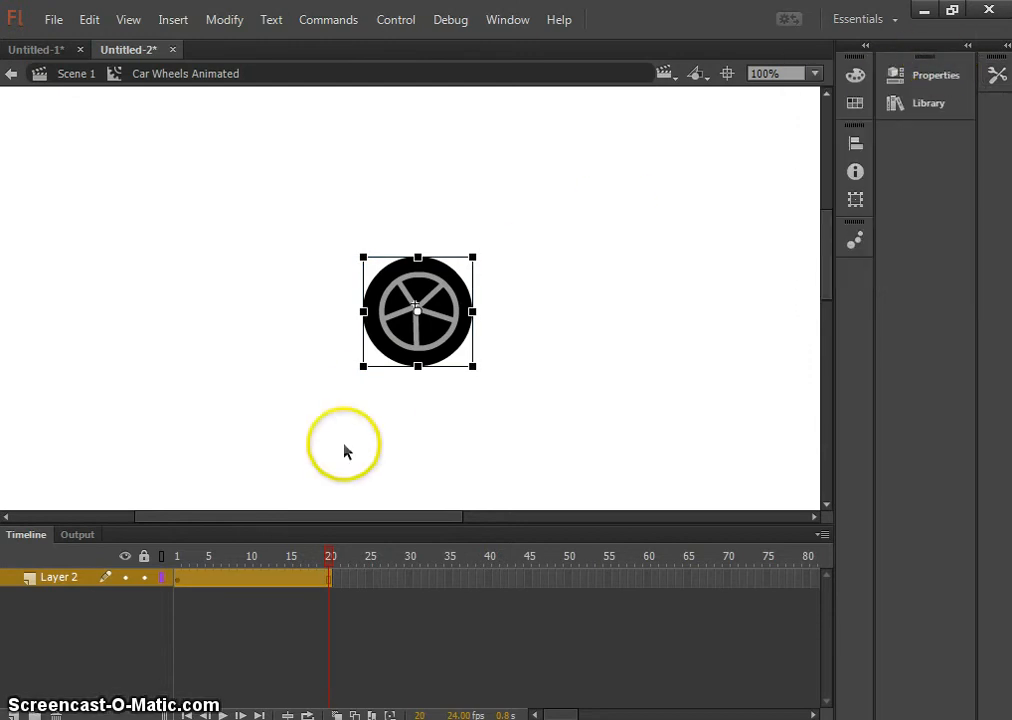
{"action": "left_click", "coordinate": [209, 582]}
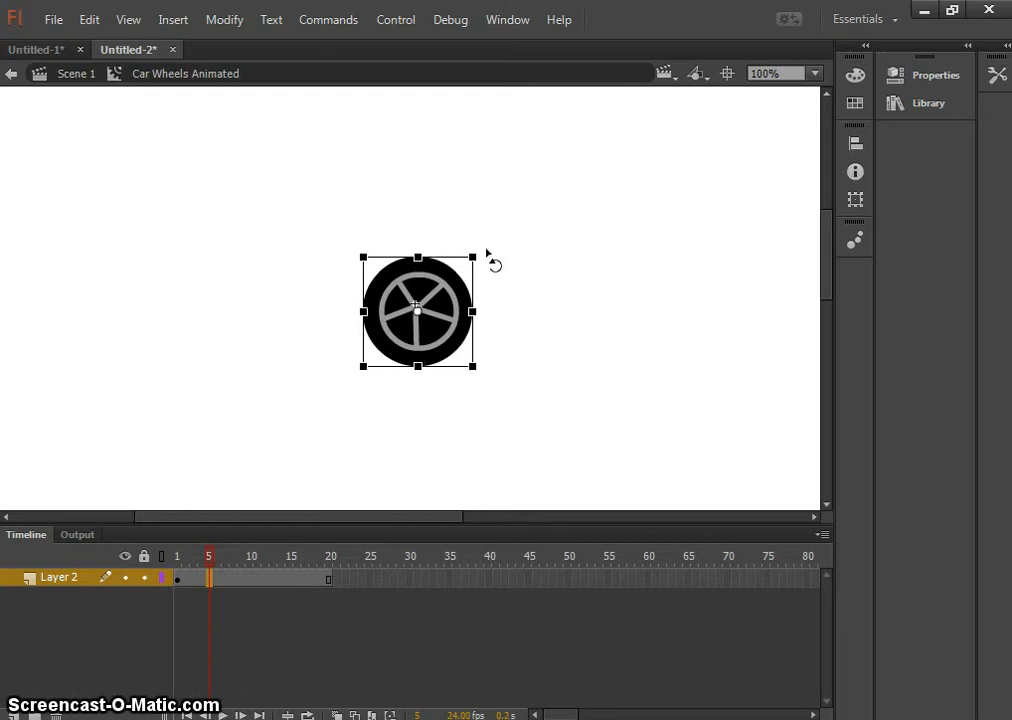
{"action": "left_click_drag", "start_coordinate": [489, 258], "coordinate": [501, 335]}
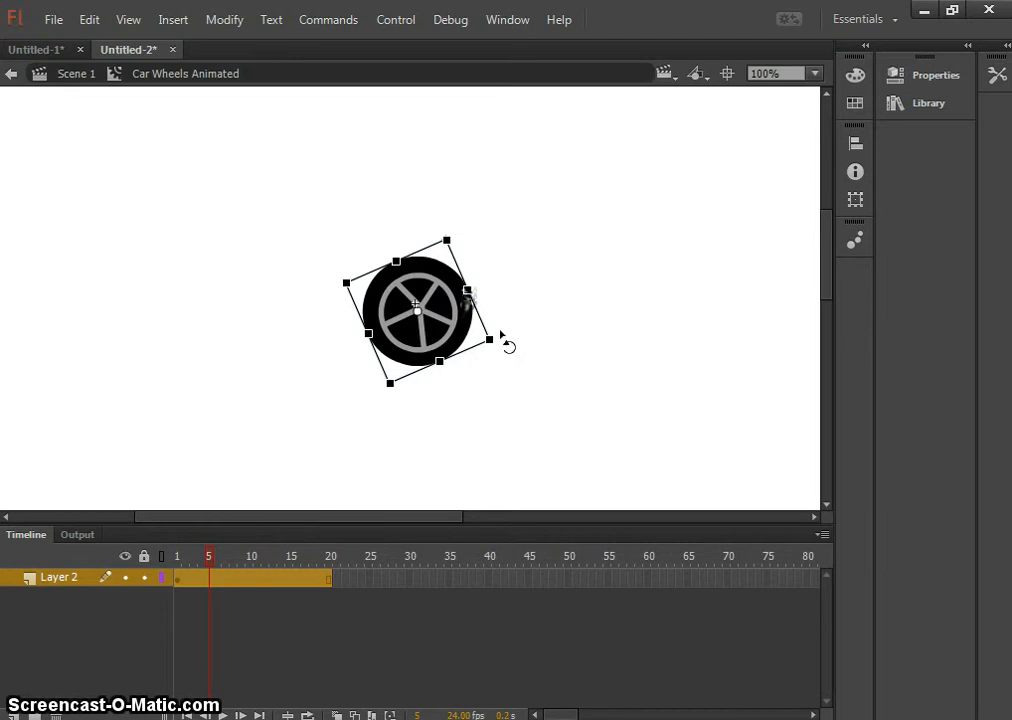
Create a motion tween for the wheel on Layer 2 from frame 6.
{"action": "left_click", "coordinate": [255, 582]}
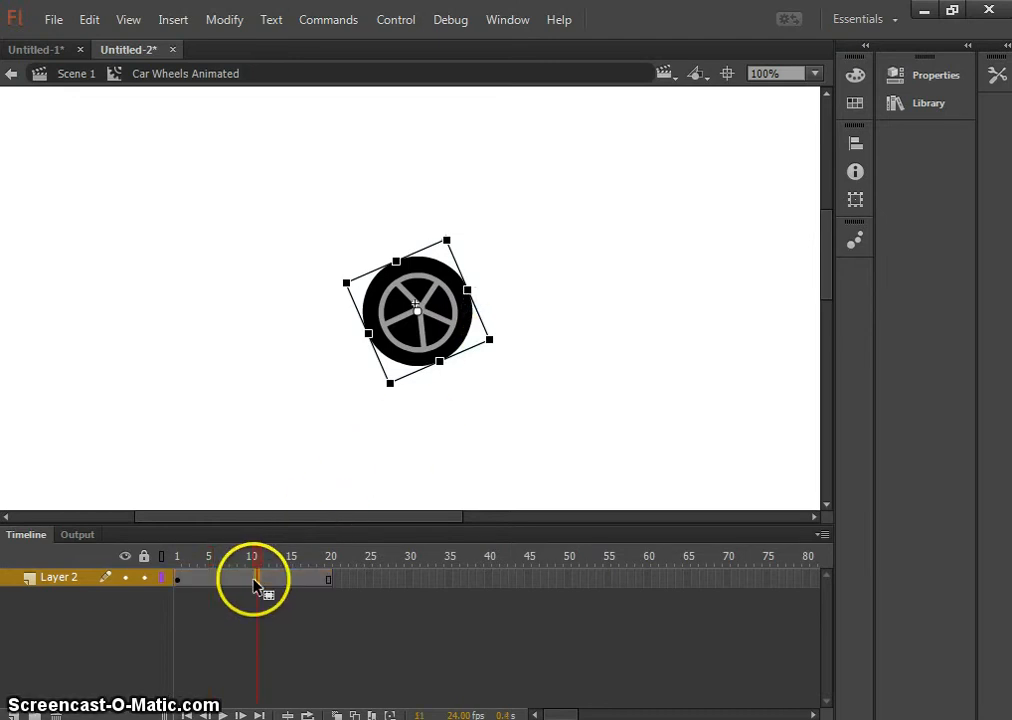
{"action": "left_click", "coordinate": [214, 580]}
{"action": "right_click", "coordinate": [214, 580]}
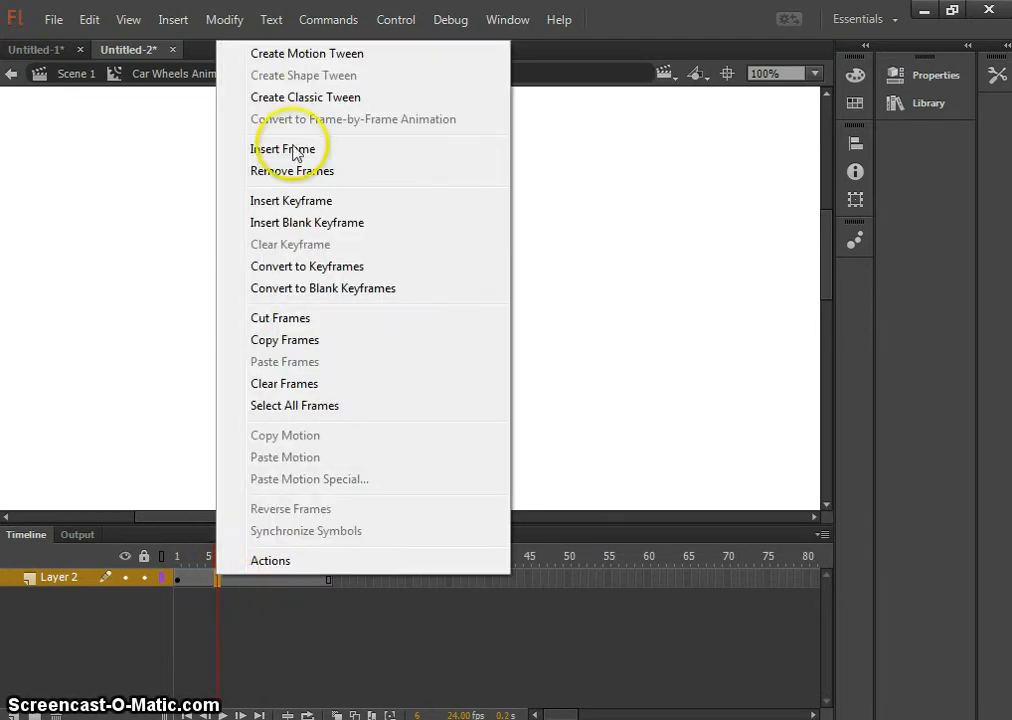
{"action": "left_click", "coordinate": [326, 54]}
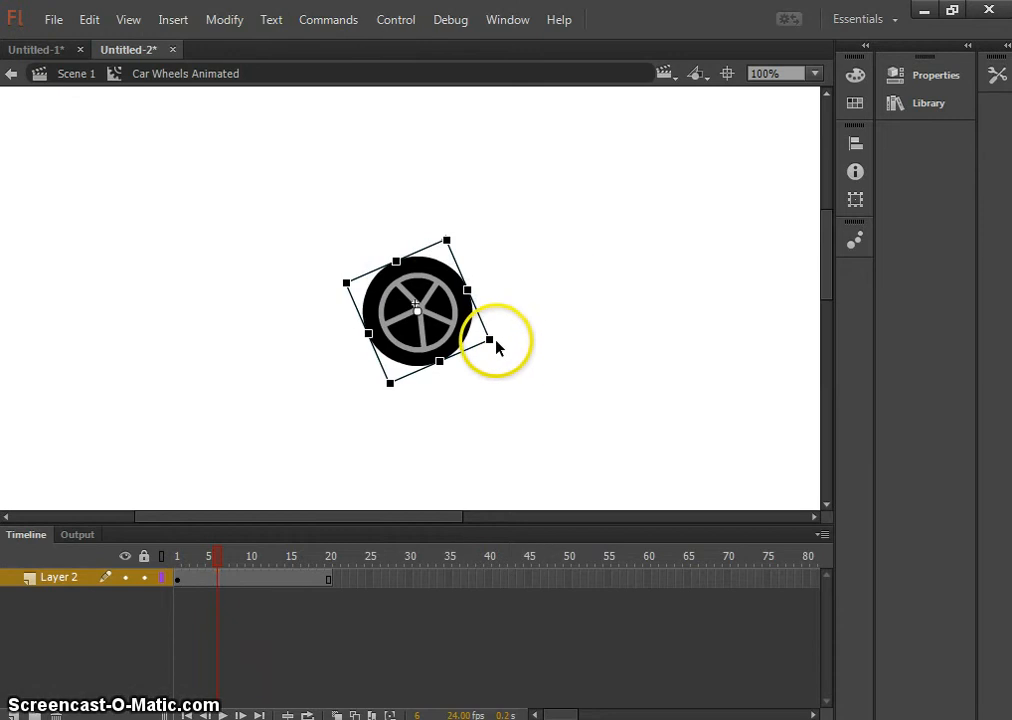
Undo the recent wheel rotation and tween changes until Layer 2 holds only the unrotated wheel spanning to frame 20.
{"action": "key", "text": "ctrl+z"}
{"action": "key", "text": "ctrl+z"}
{"action": "key", "text": "ctrl+z"}
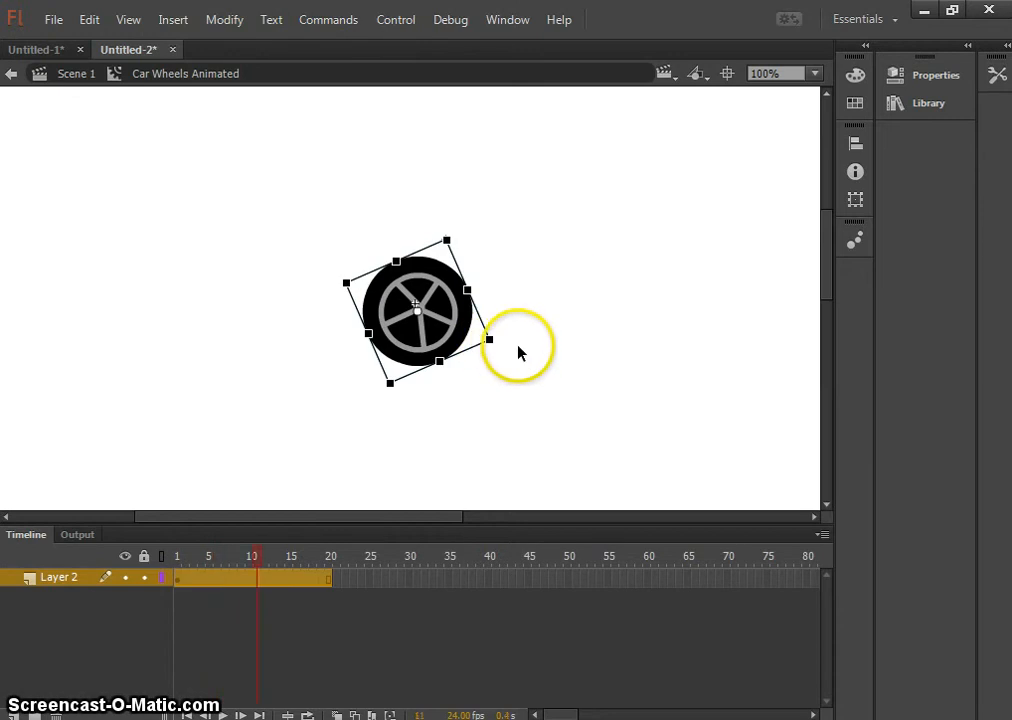
{"action": "key", "text": "ctrl+z"}
{"action": "key", "text": "ctrl+z"}
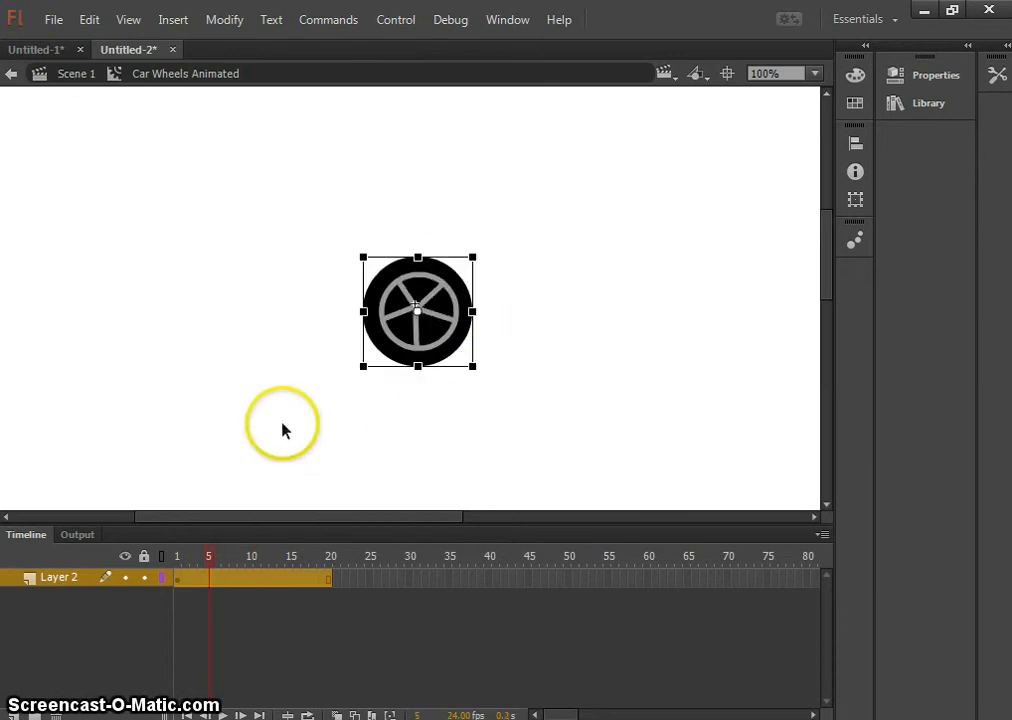
{"action": "key", "text": "ctrl+z"}
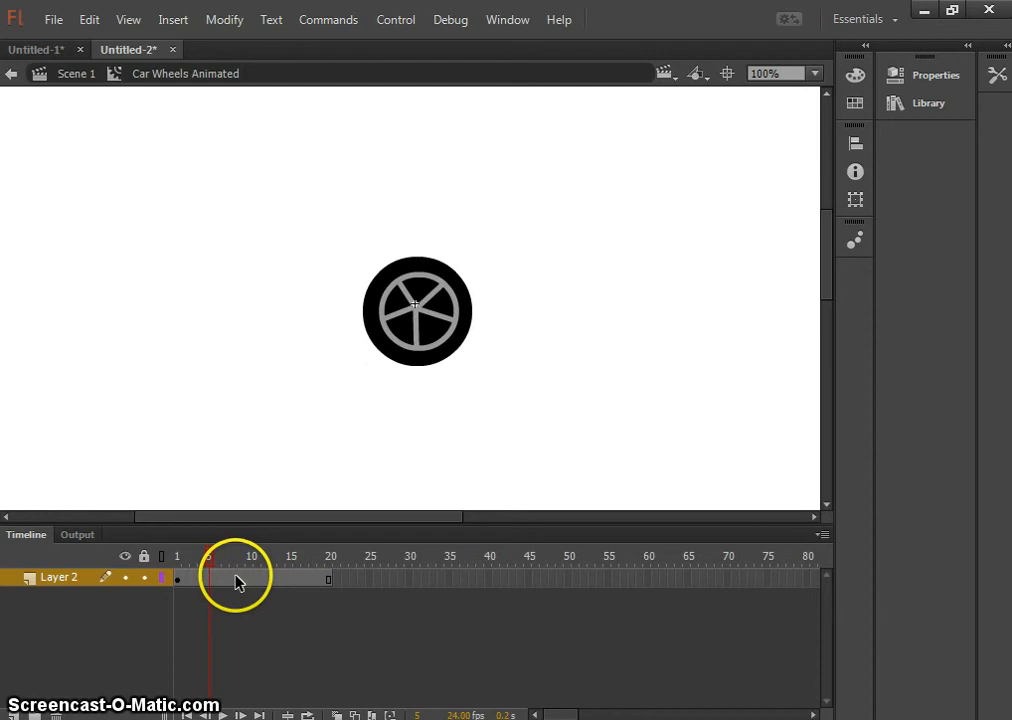
Create a motion tween on Layer 2 and rotate the wheel clockwise about its centre at frame 5.
{"action": "right_click", "coordinate": [237, 582]}
{"action": "left_click", "coordinate": [330, 54]}
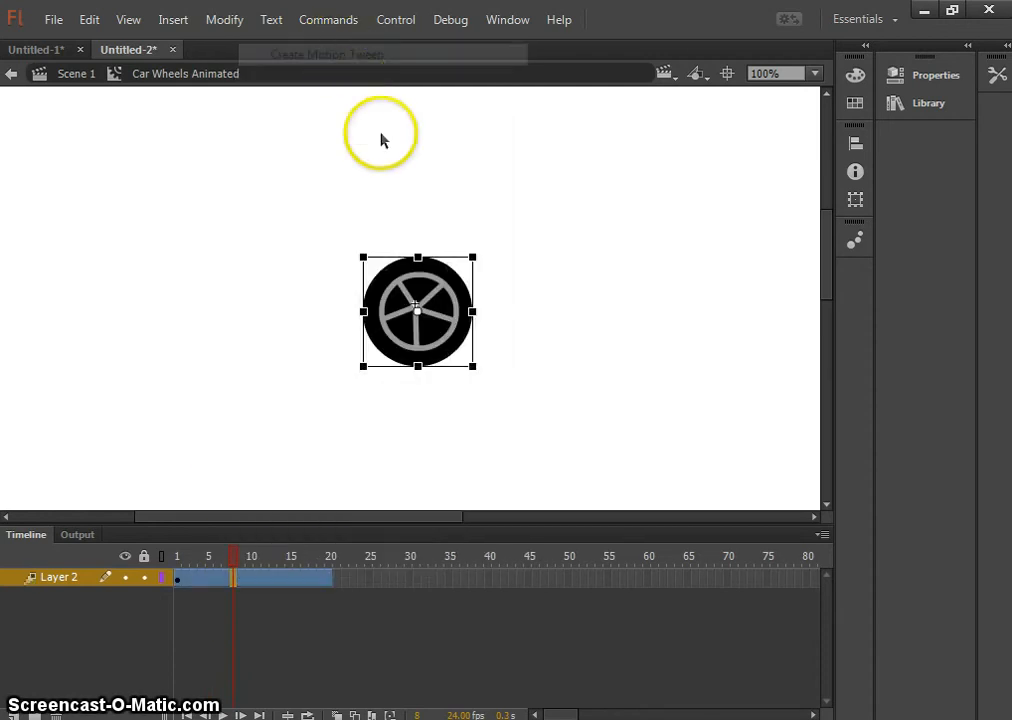
{"action": "left_click", "coordinate": [212, 580]}
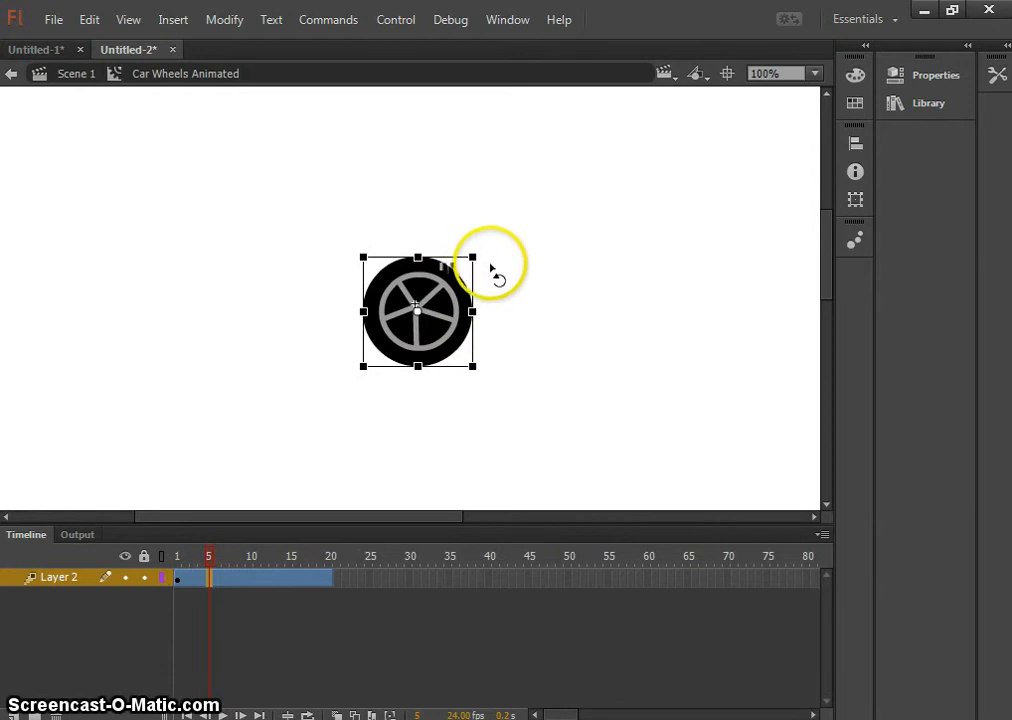
{"action": "left_click_drag", "start_coordinate": [492, 271], "coordinate": [497, 344]}
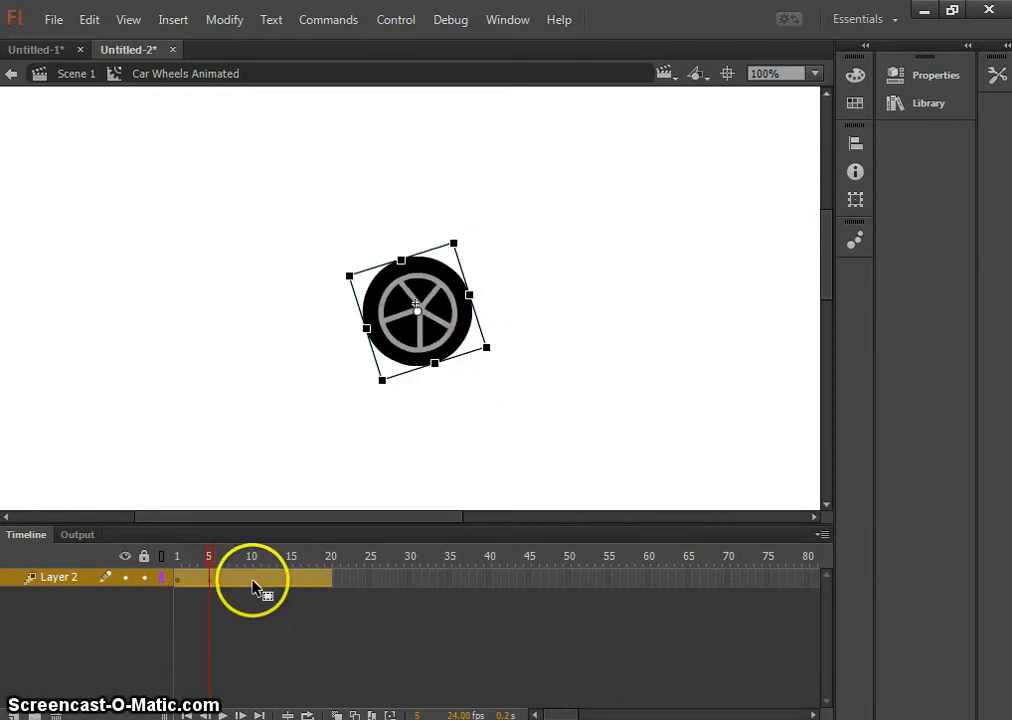
Rotate the wheel further clockwise at frame 10 and again at frame 15 of Layer 2.
{"action": "left_click", "coordinate": [253, 587]}
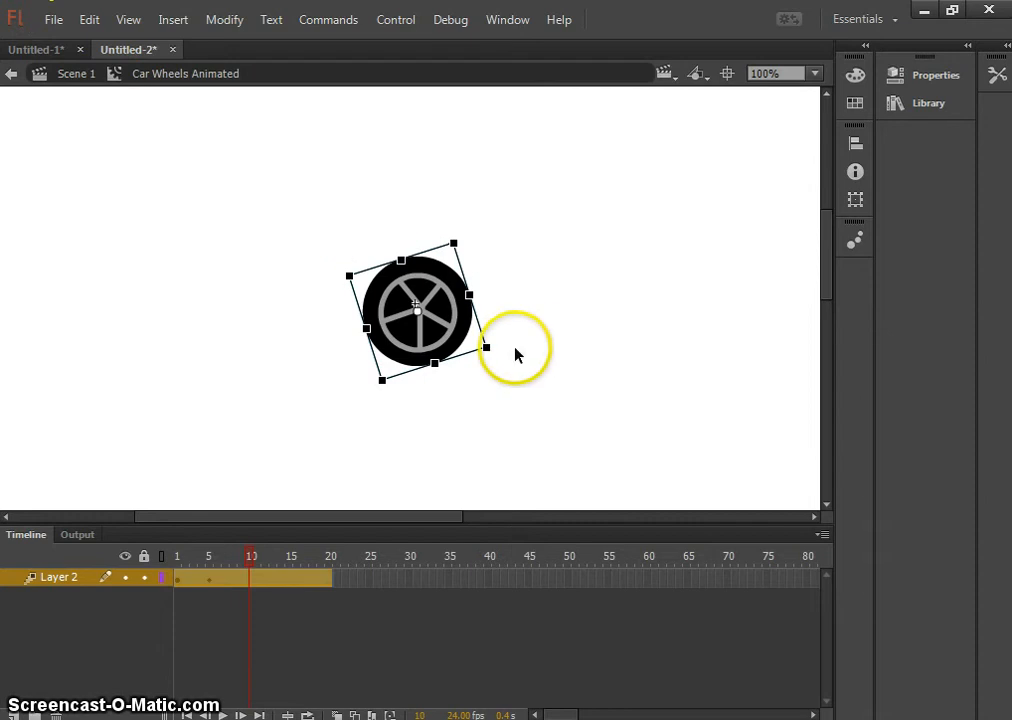
{"action": "left_click_drag", "start_coordinate": [497, 350], "coordinate": [333, 362]}
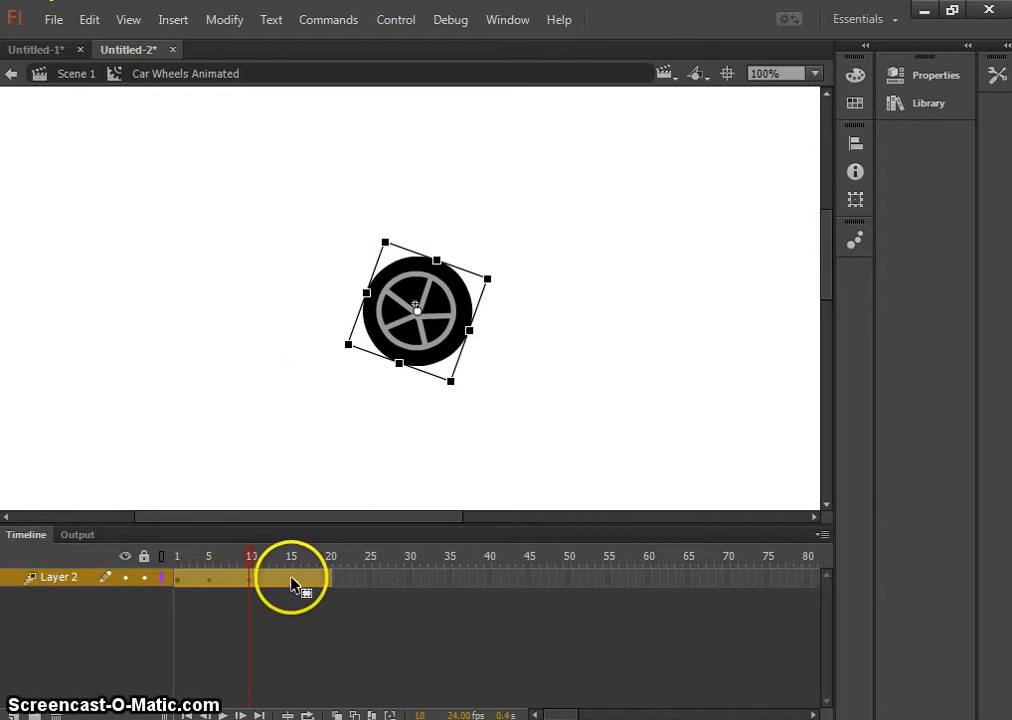
{"action": "left_click", "coordinate": [292, 584]}
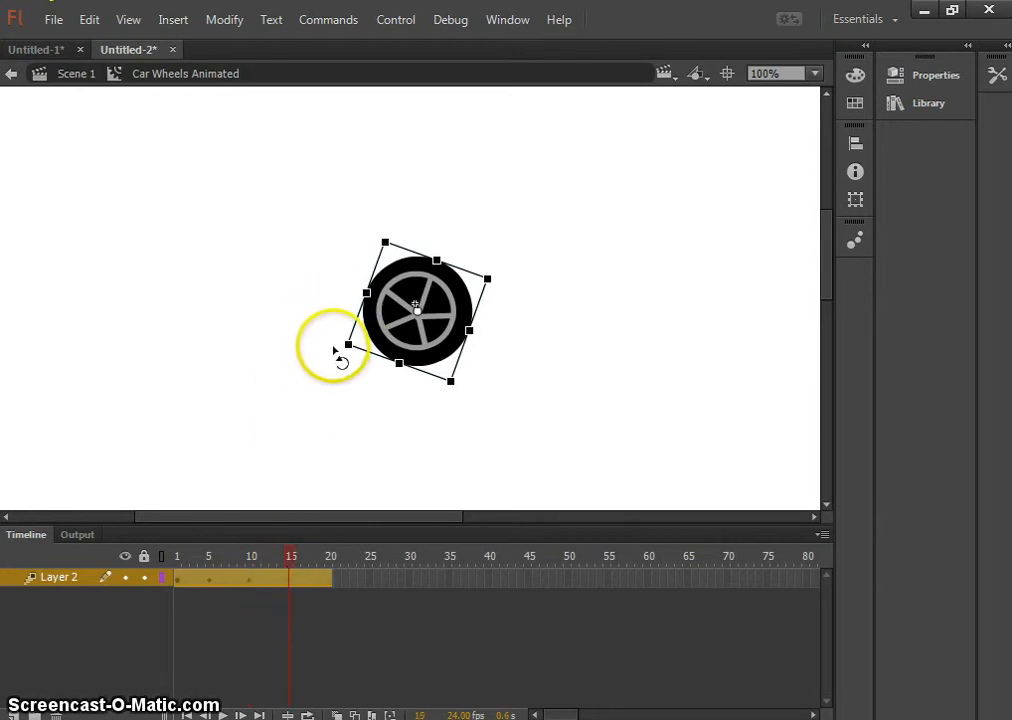
{"action": "left_click_drag", "start_coordinate": [334, 350], "coordinate": [371, 234]}
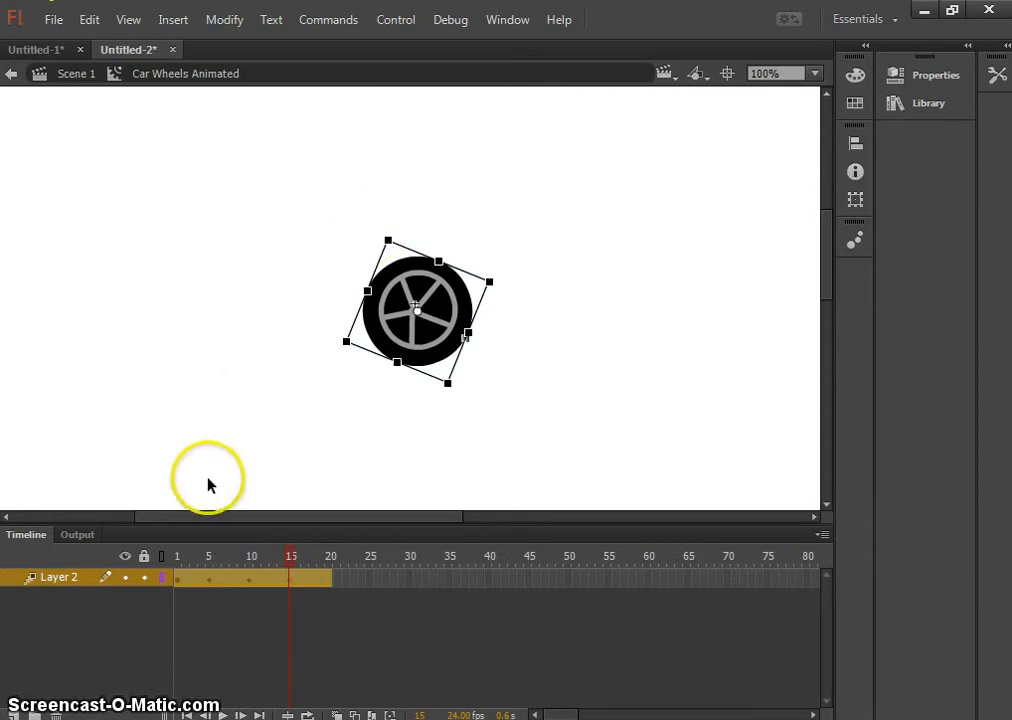
Play the wheel animation from frame 1 to check the rotation.
{"action": "left_click", "coordinate": [188, 714]}
{"action": "left_click", "coordinate": [222, 714]}
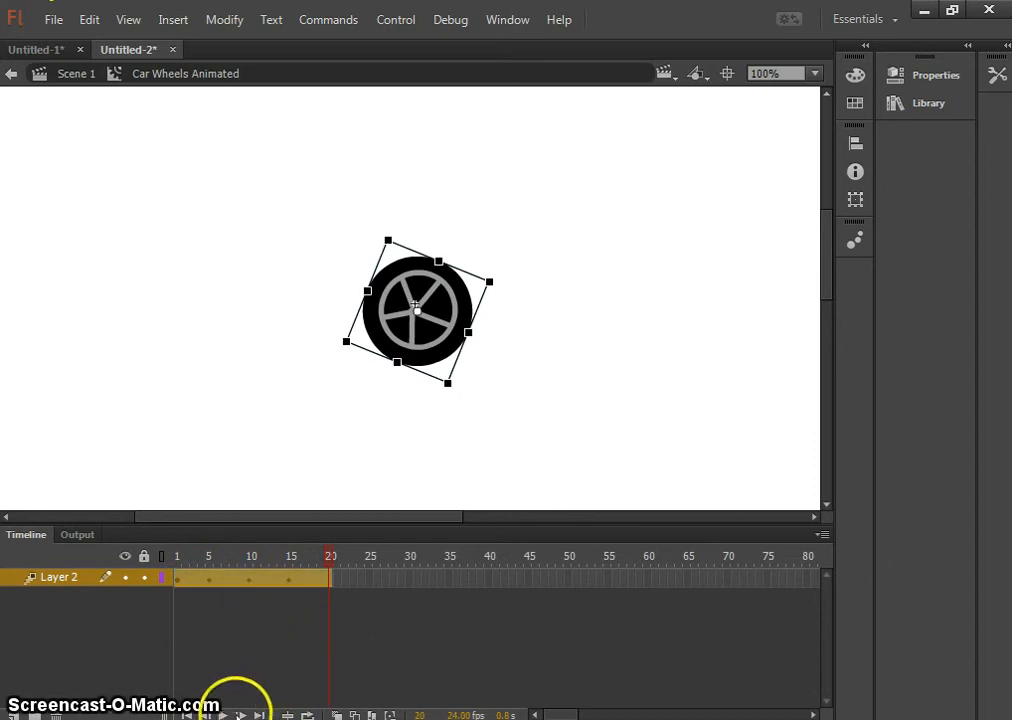
{"action": "left_click", "coordinate": [224, 716]}
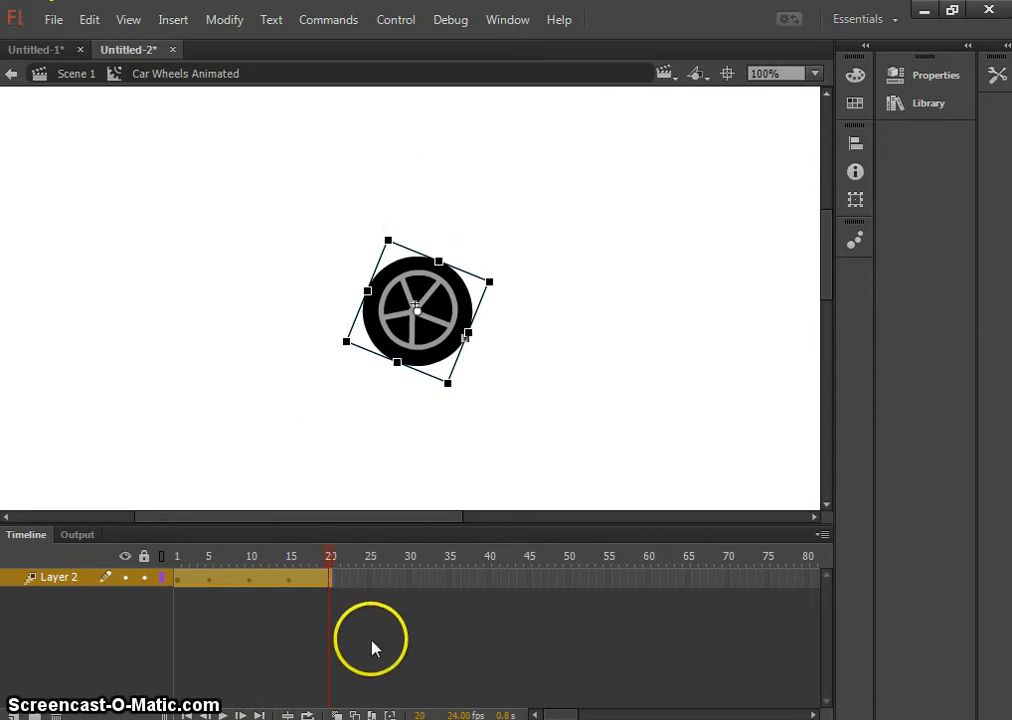
Rotate the wheel clockwise at frame 20 back to its upright position, completing the full turn, and play the animation.
{"action": "left_click", "coordinate": [328, 585]}
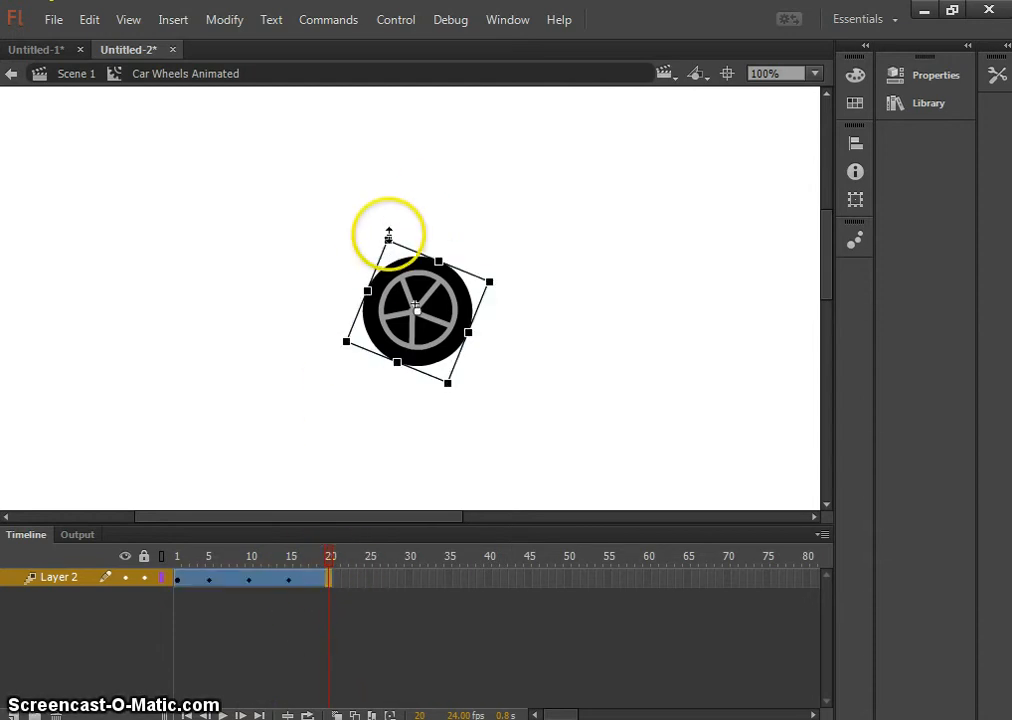
{"action": "left_click_drag", "start_coordinate": [402, 233], "coordinate": [469, 242]}
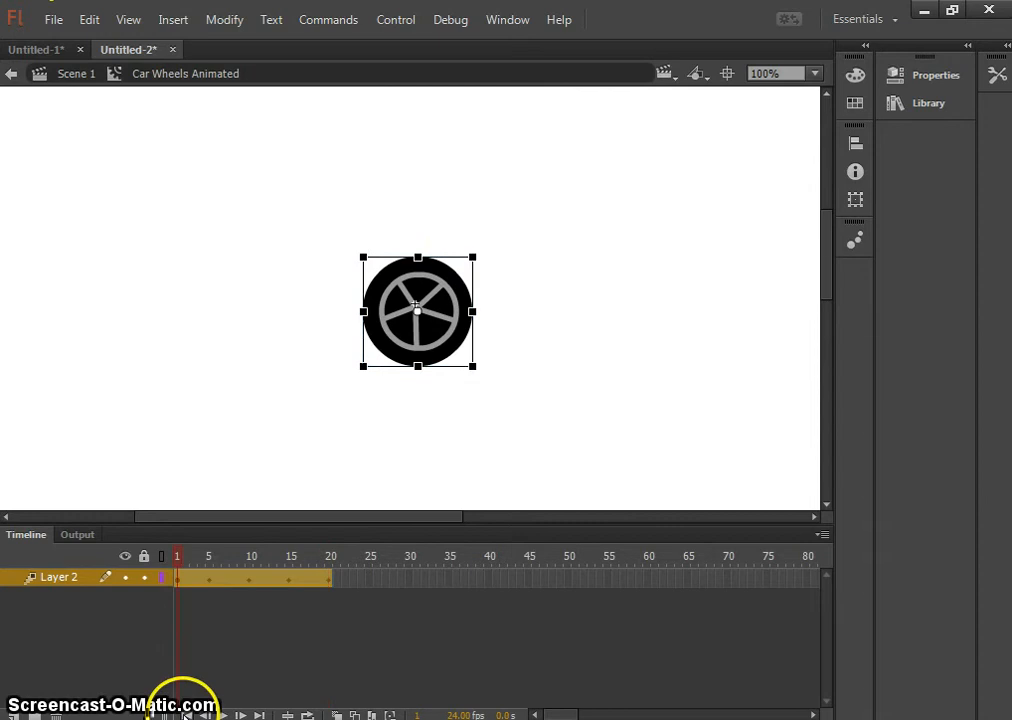
{"action": "left_click", "coordinate": [223, 716]}
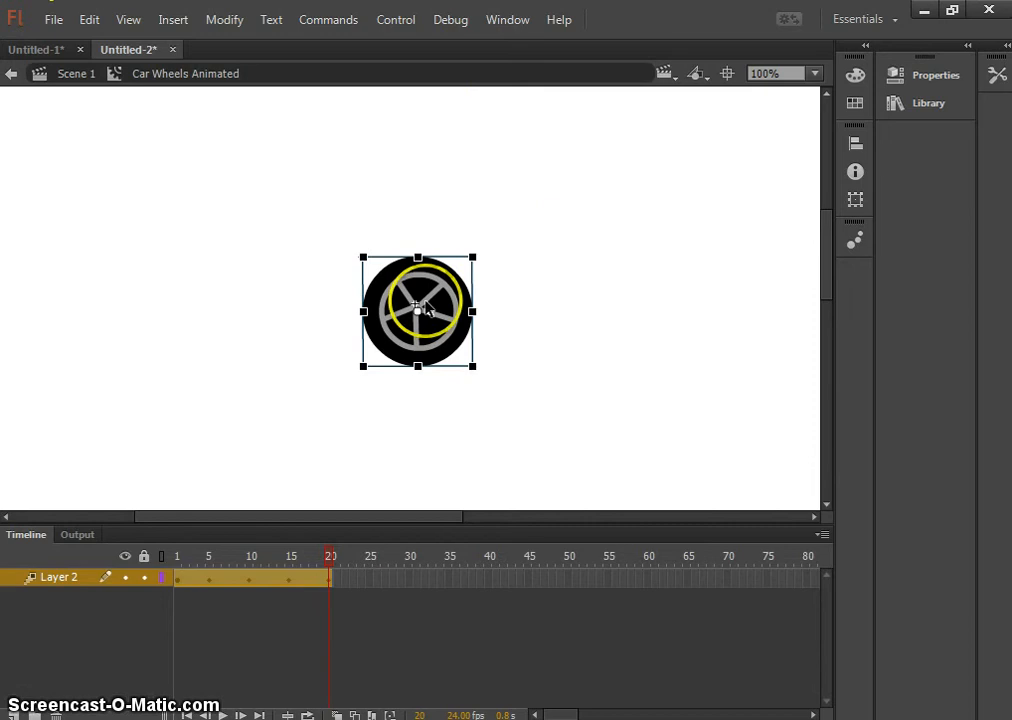
Return to Scene 1 and create a new Movie Clip symbol with the default name Symbol 1.
{"action": "left_click", "coordinate": [75, 76]}
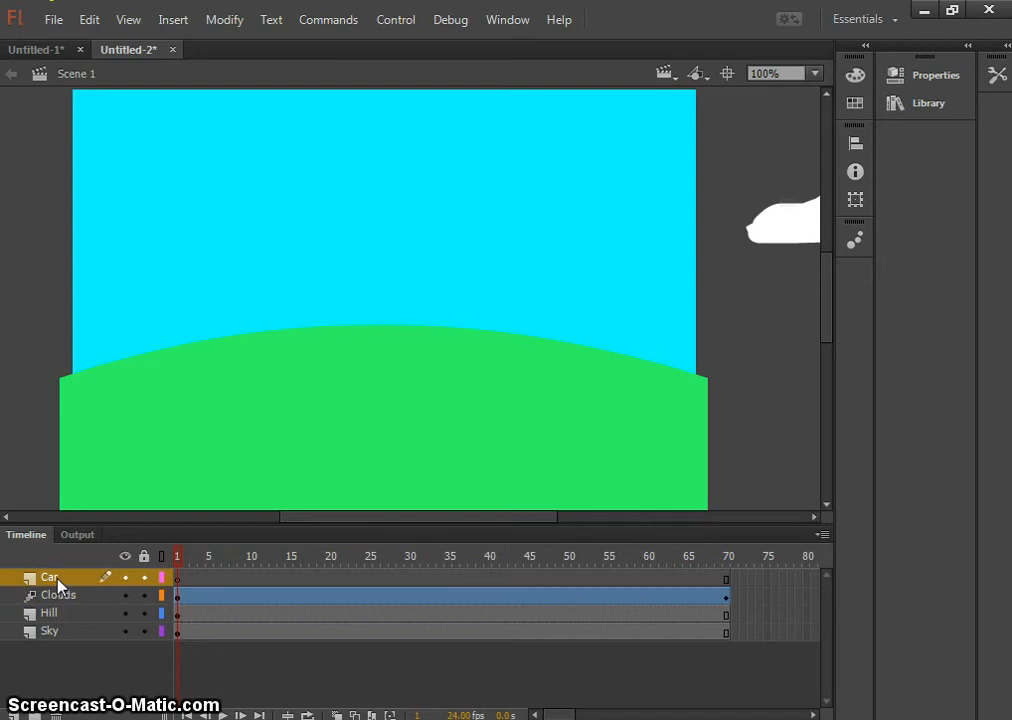
{"action": "left_click", "coordinate": [176, 22]}
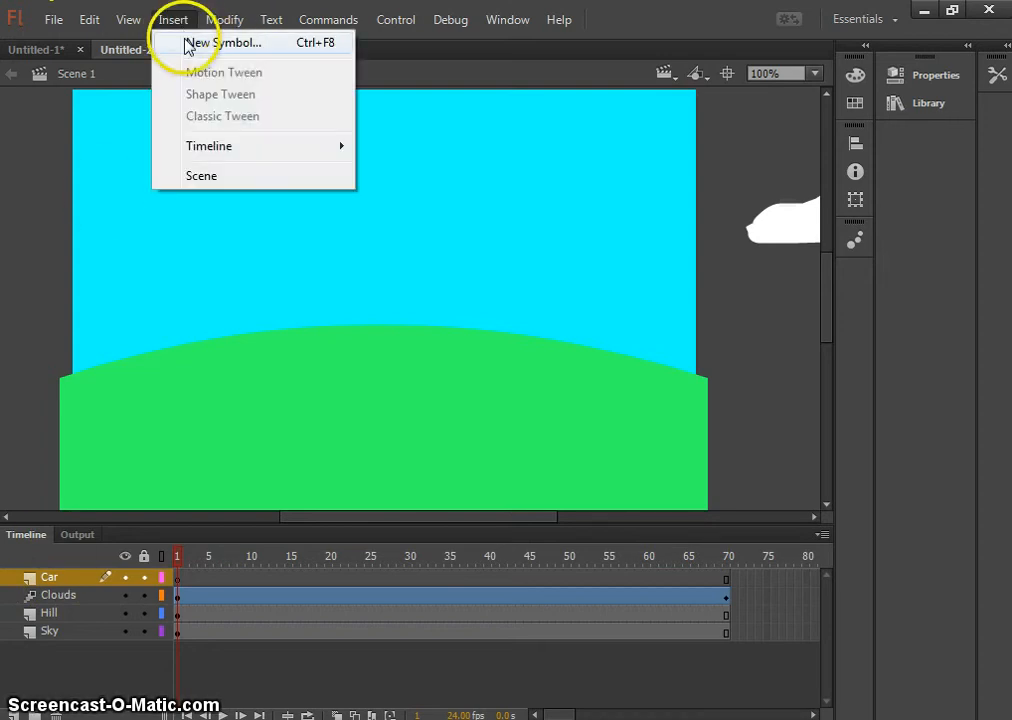
{"action": "left_click", "coordinate": [186, 43]}
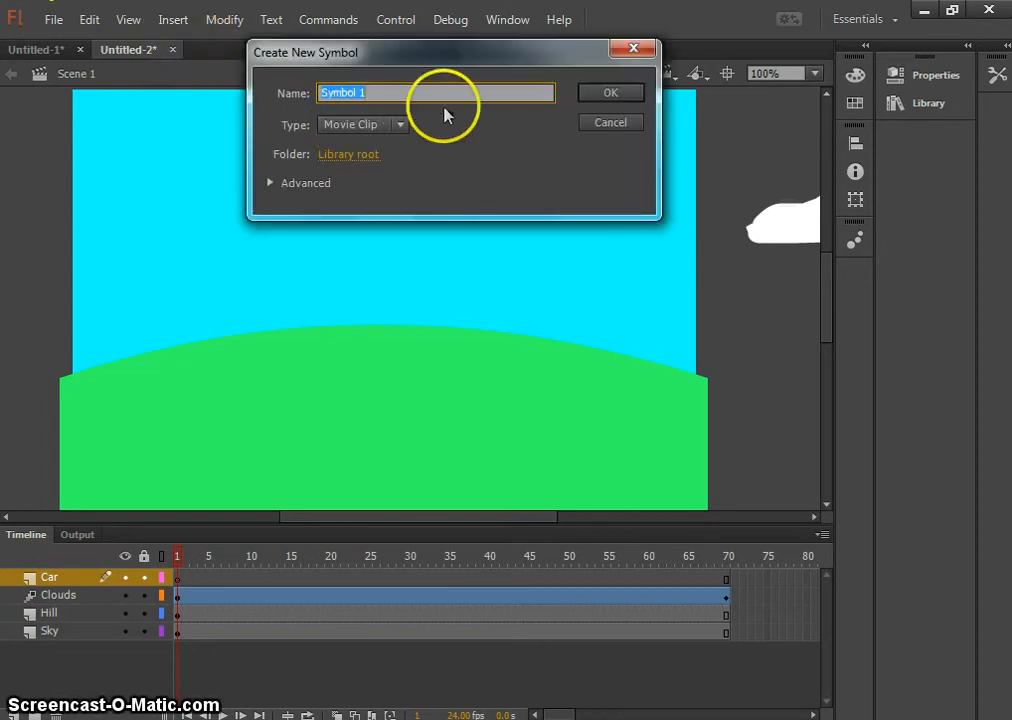
{"action": "left_click", "coordinate": [603, 95]}
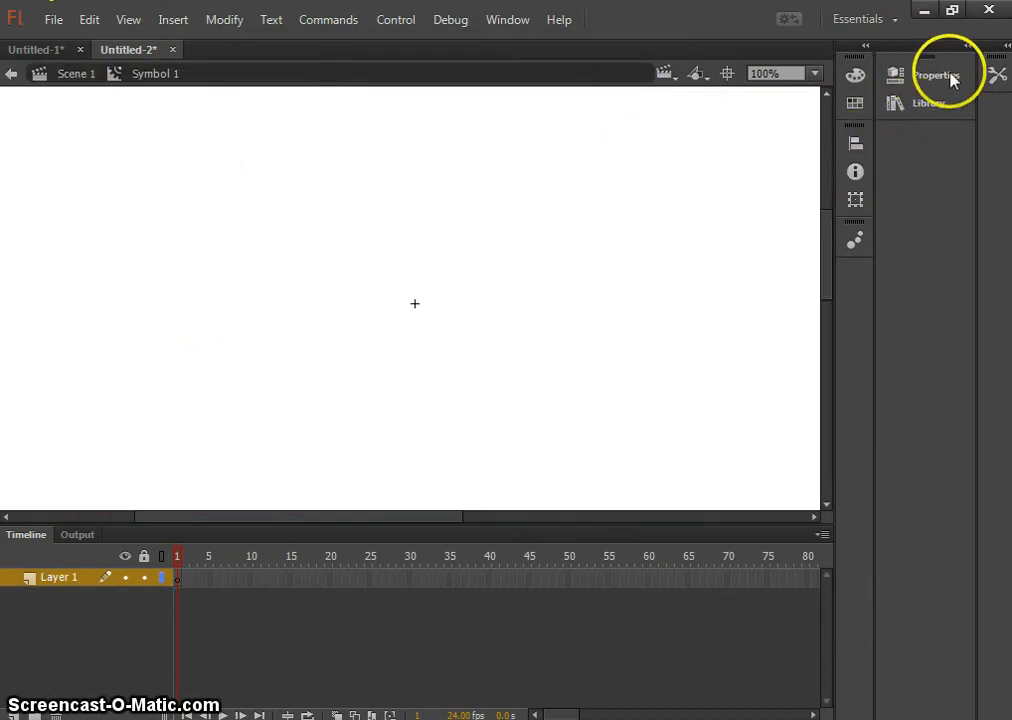
{"action": "left_click", "coordinate": [996, 74]}
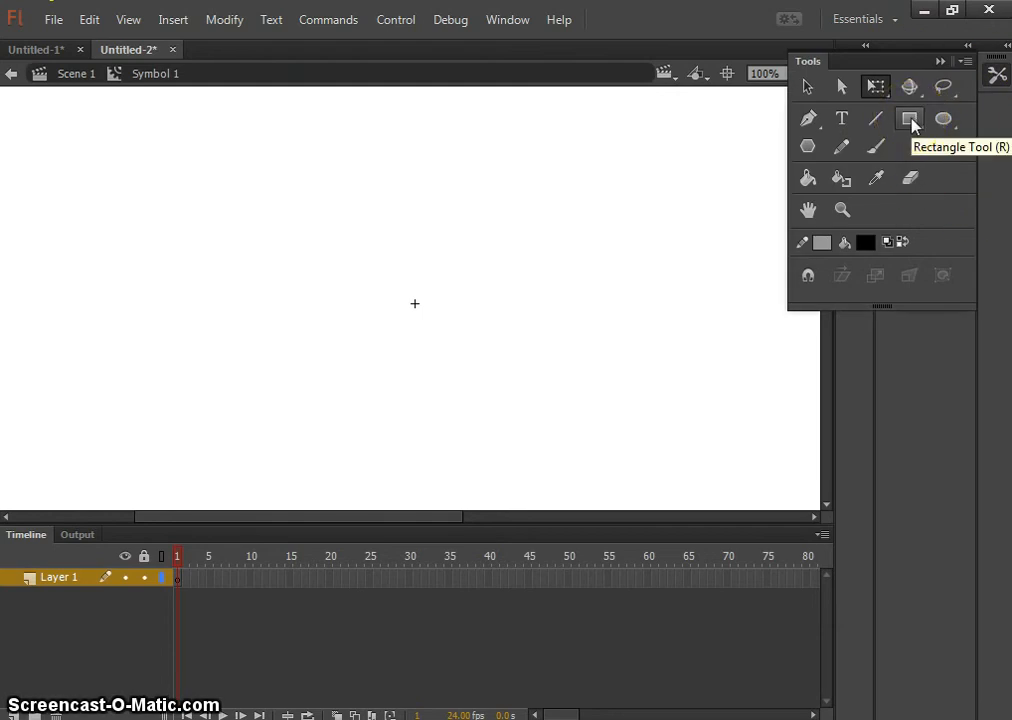
{"action": "left_click", "coordinate": [882, 148]}
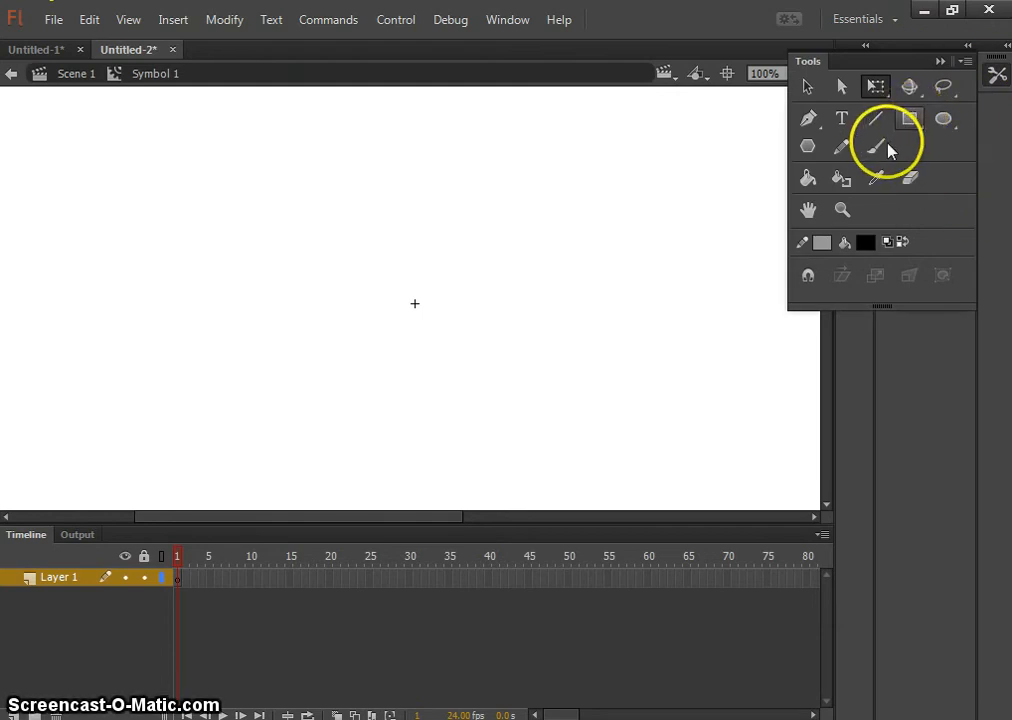
{"action": "left_click", "coordinate": [910, 122]}
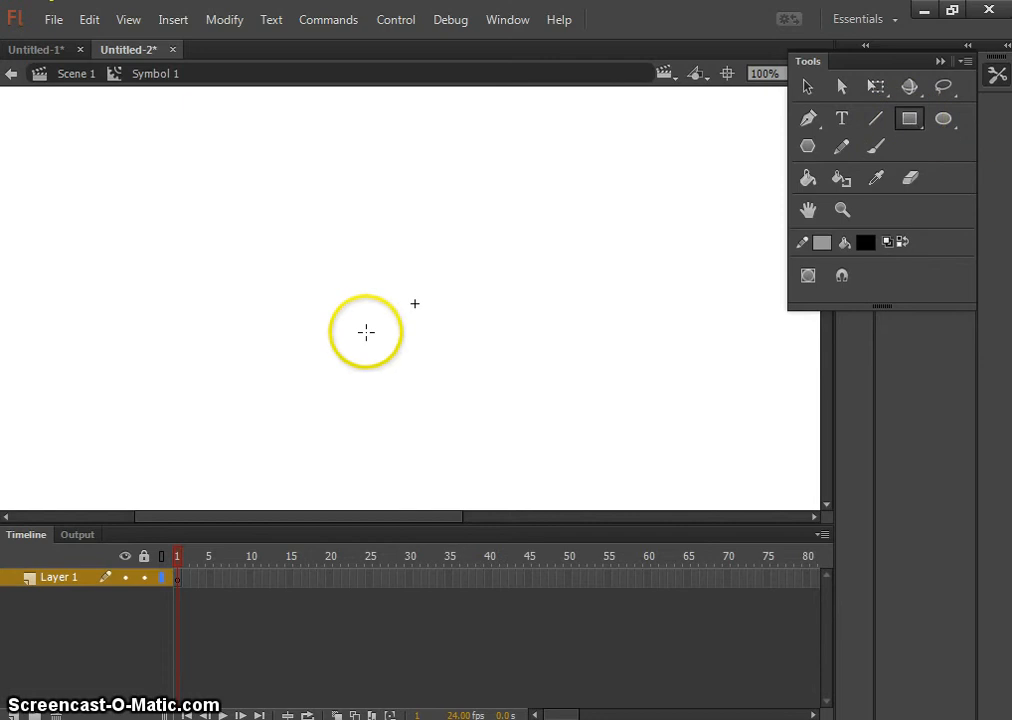
{"action": "left_click_drag", "start_coordinate": [282, 274], "coordinate": [572, 333]}
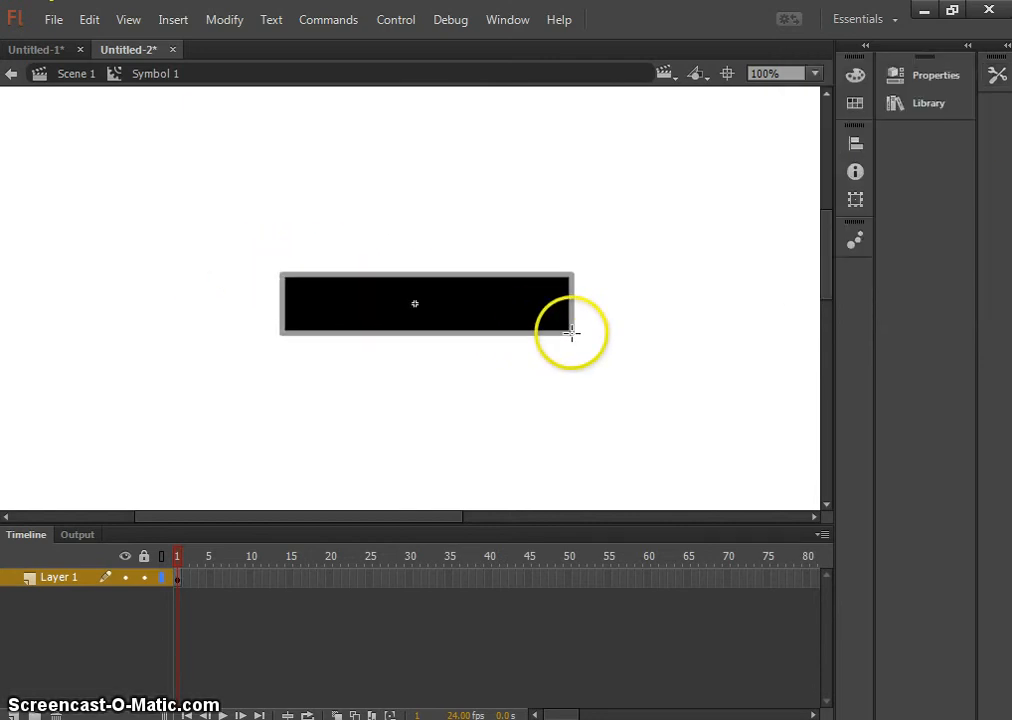
{"action": "key", "text": "ctrl+z"}
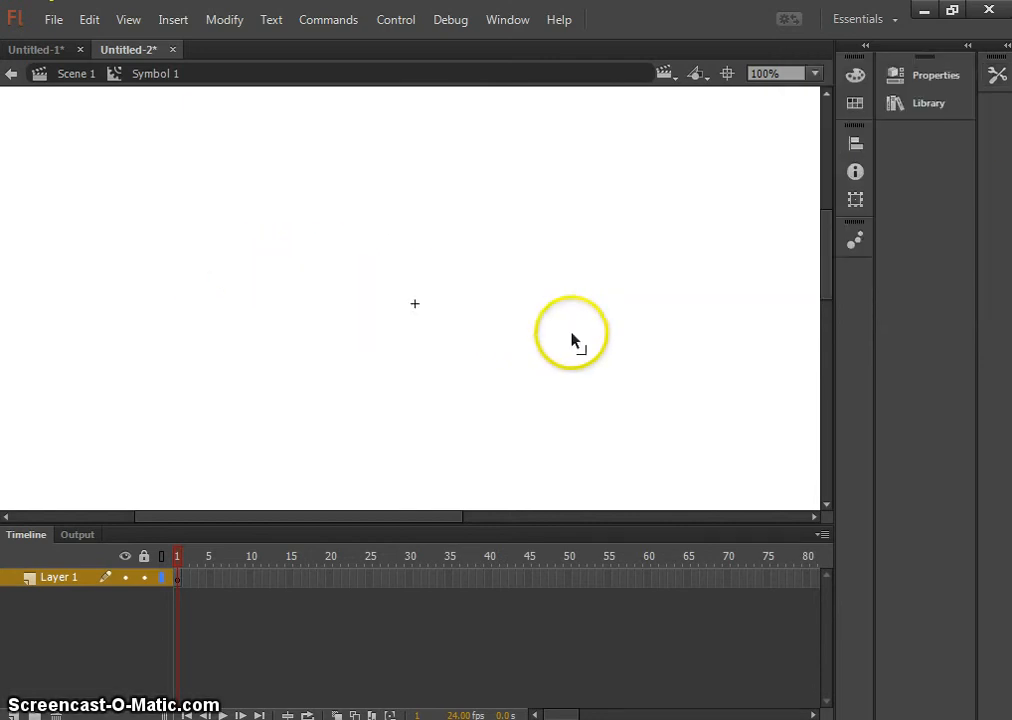
Draw a wide dark green rectangle without a stroke across the centre mark of Symbol 1 for the car body.
{"action": "left_click", "coordinate": [995, 76]}
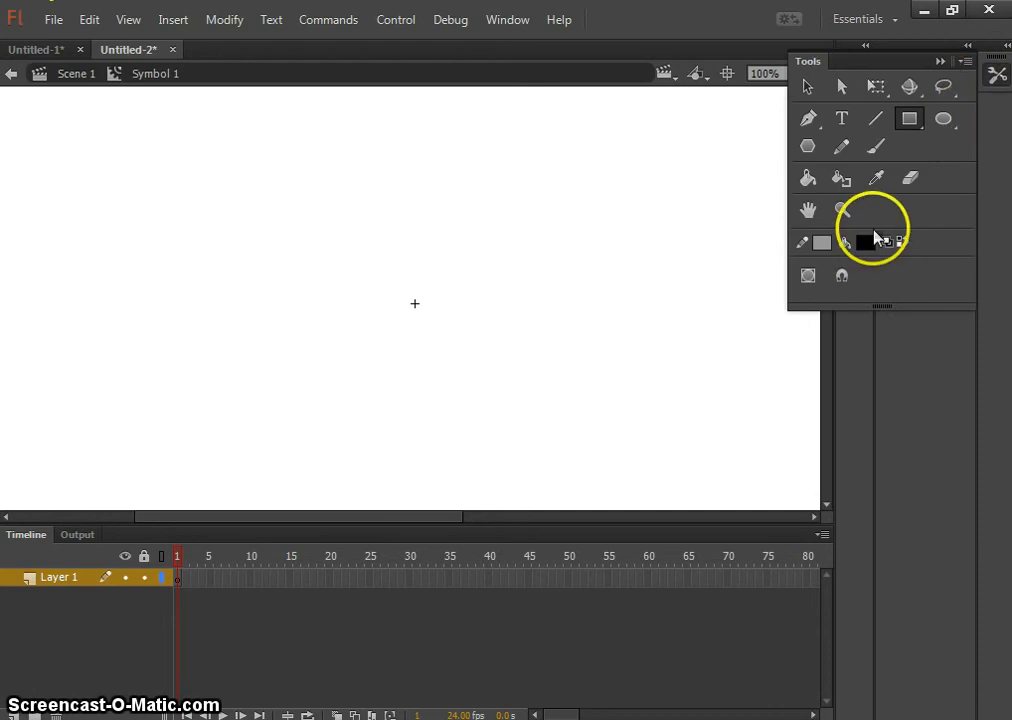
{"action": "left_click", "coordinate": [820, 242]}
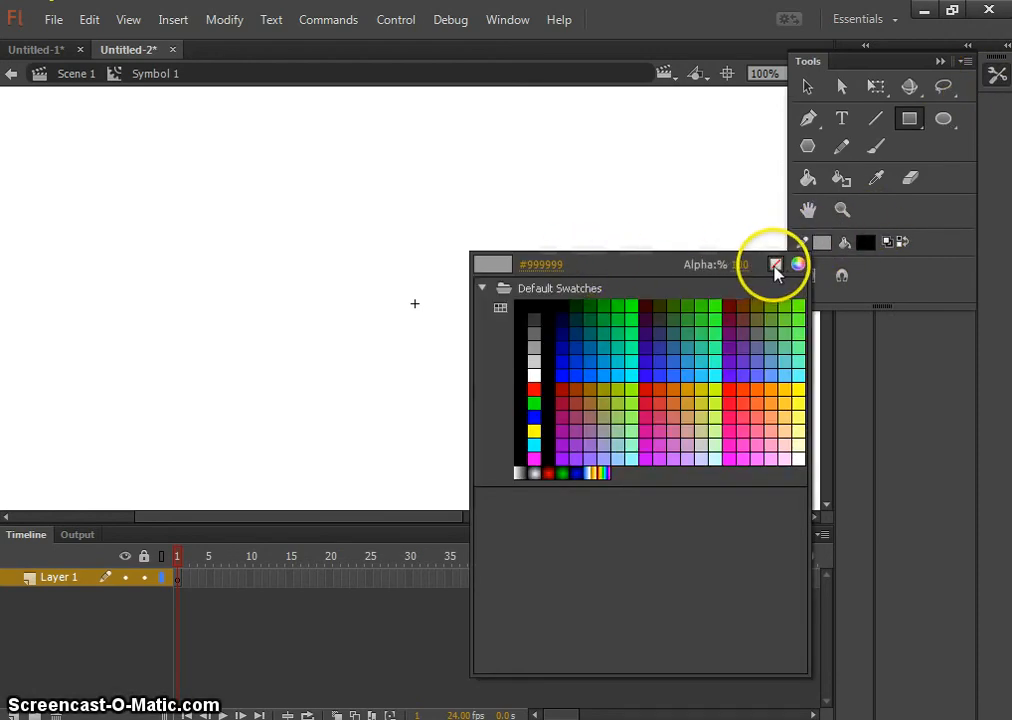
{"action": "left_click", "coordinate": [776, 266]}
{"action": "left_click", "coordinate": [865, 243]}
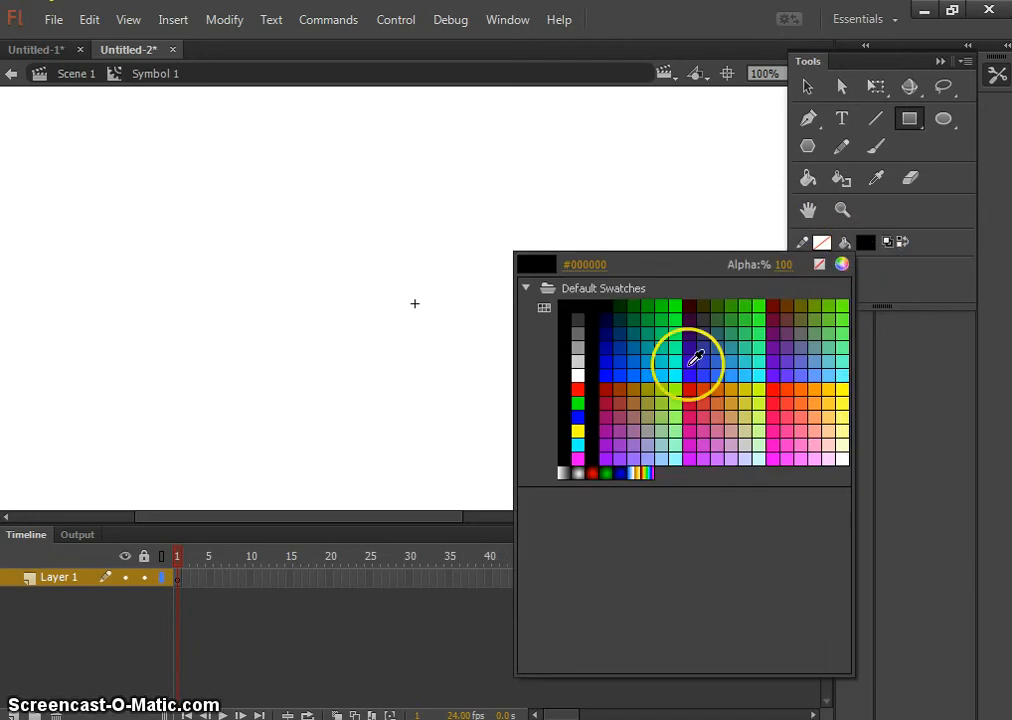
{"action": "left_click", "coordinate": [608, 358]}
{"action": "left_click", "coordinate": [866, 238]}
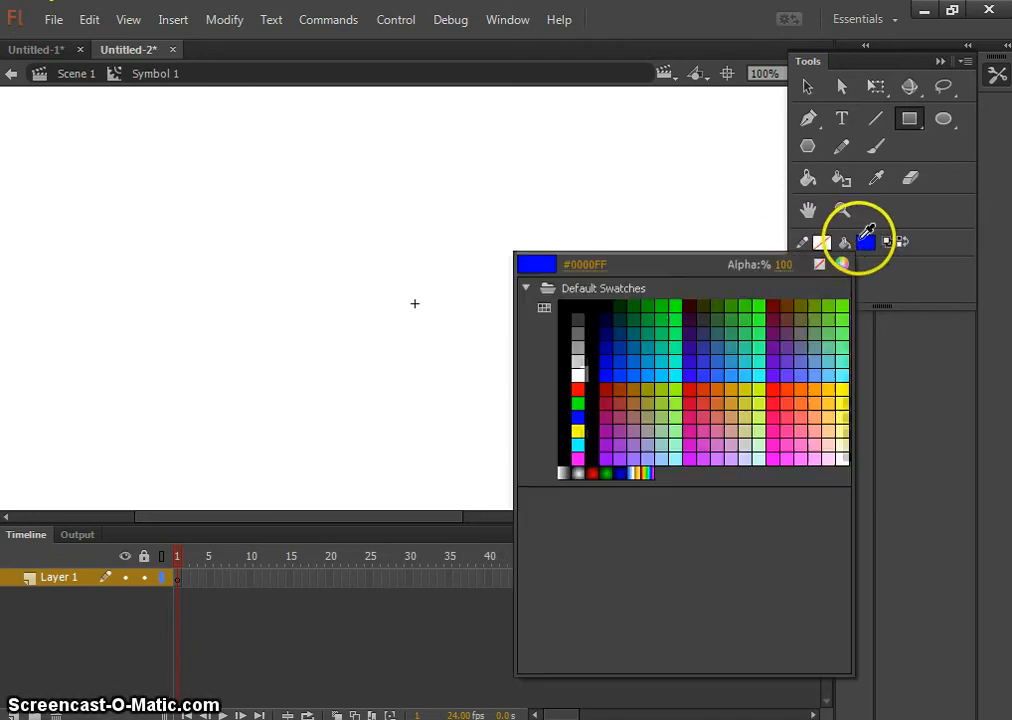
{"action": "left_click", "coordinate": [639, 318]}
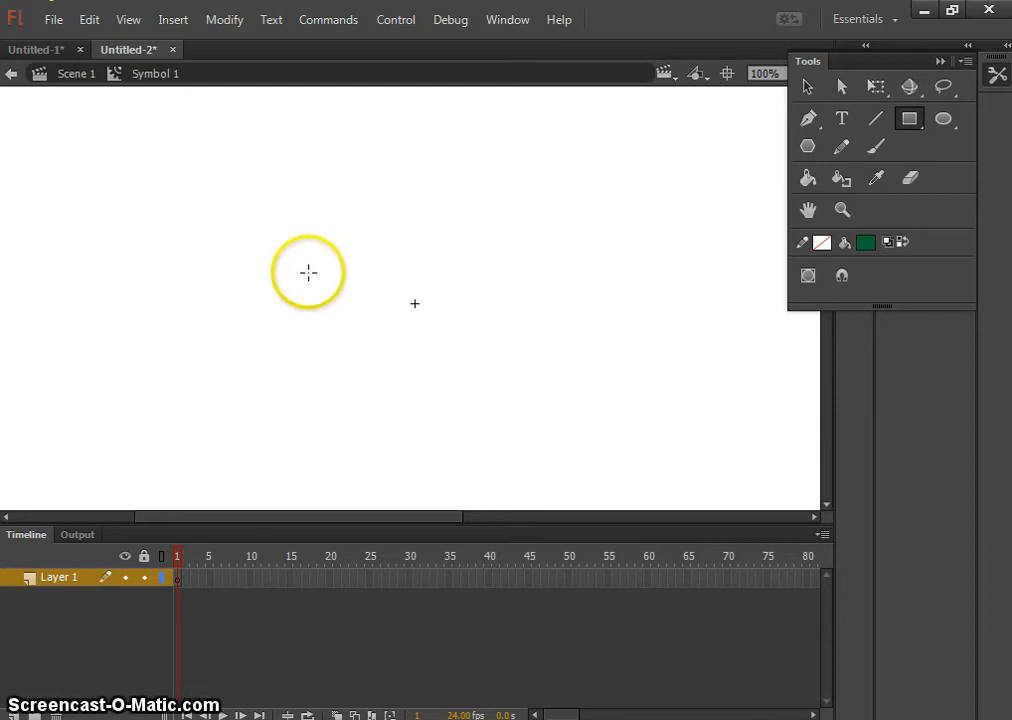
{"action": "key", "text": "ctrl+F2"}
{"action": "left_click_drag", "start_coordinate": [308, 272], "coordinate": [517, 324]}
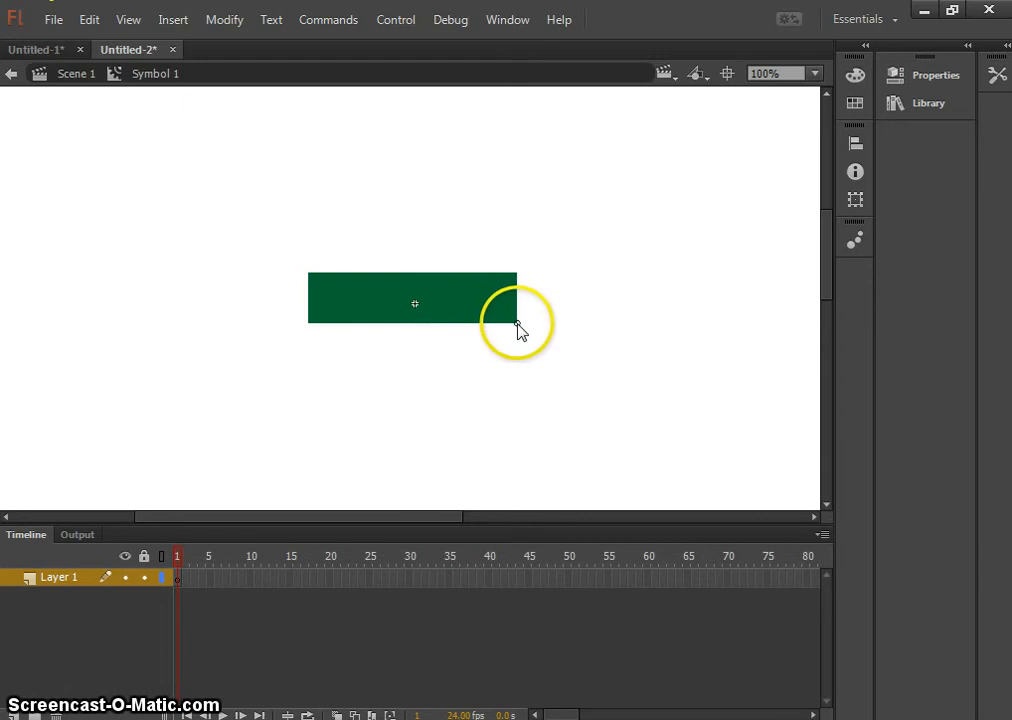
{"action": "left_click", "coordinate": [856, 203]}
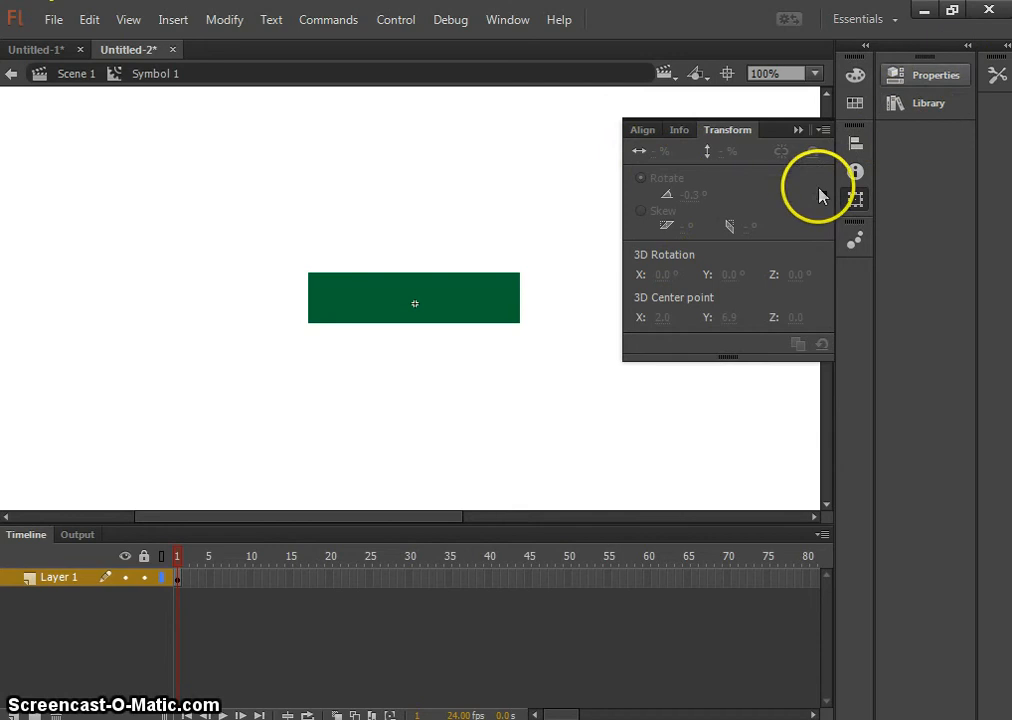
{"action": "left_click", "coordinate": [996, 76]}
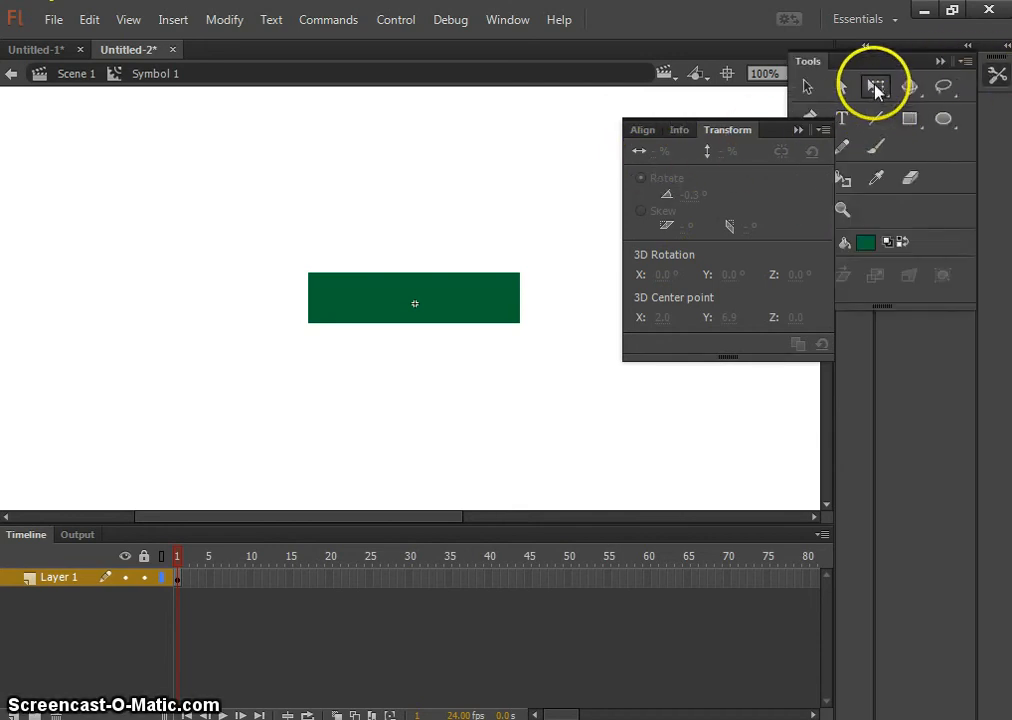
{"action": "left_click", "coordinate": [876, 89]}
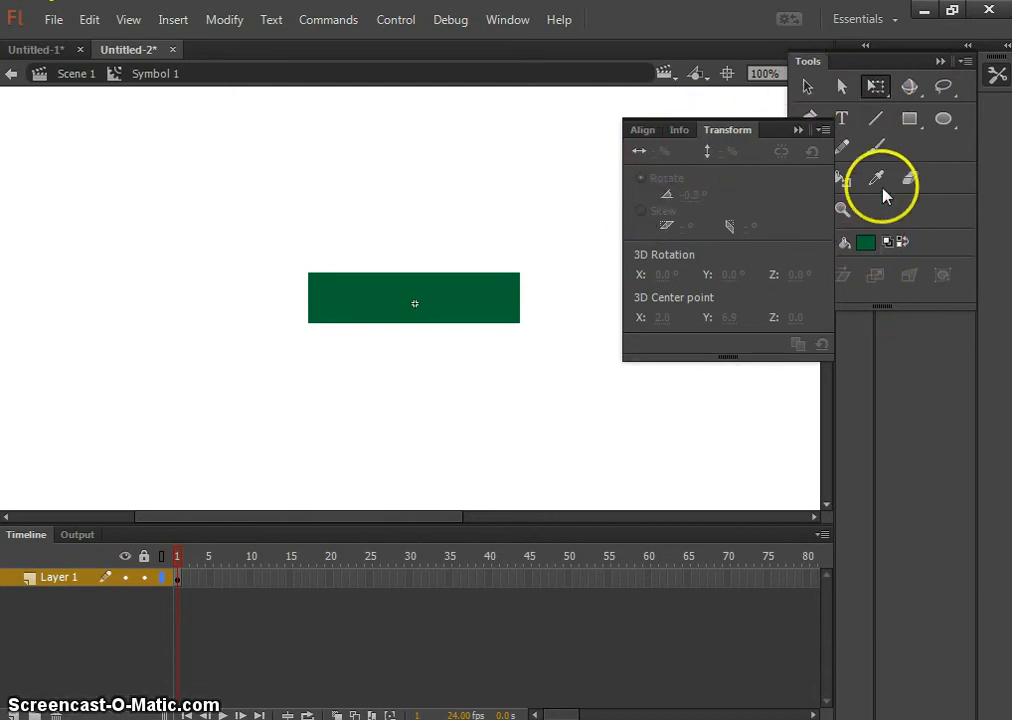
{"action": "left_click", "coordinate": [909, 119]}
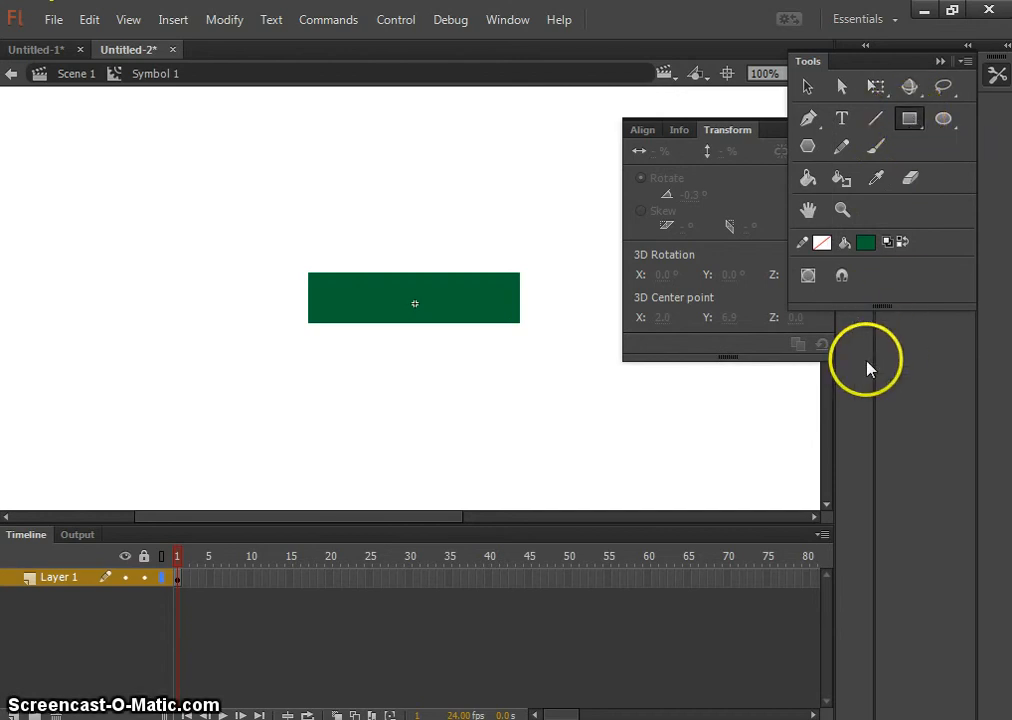
{"action": "left_click", "coordinate": [941, 61]}
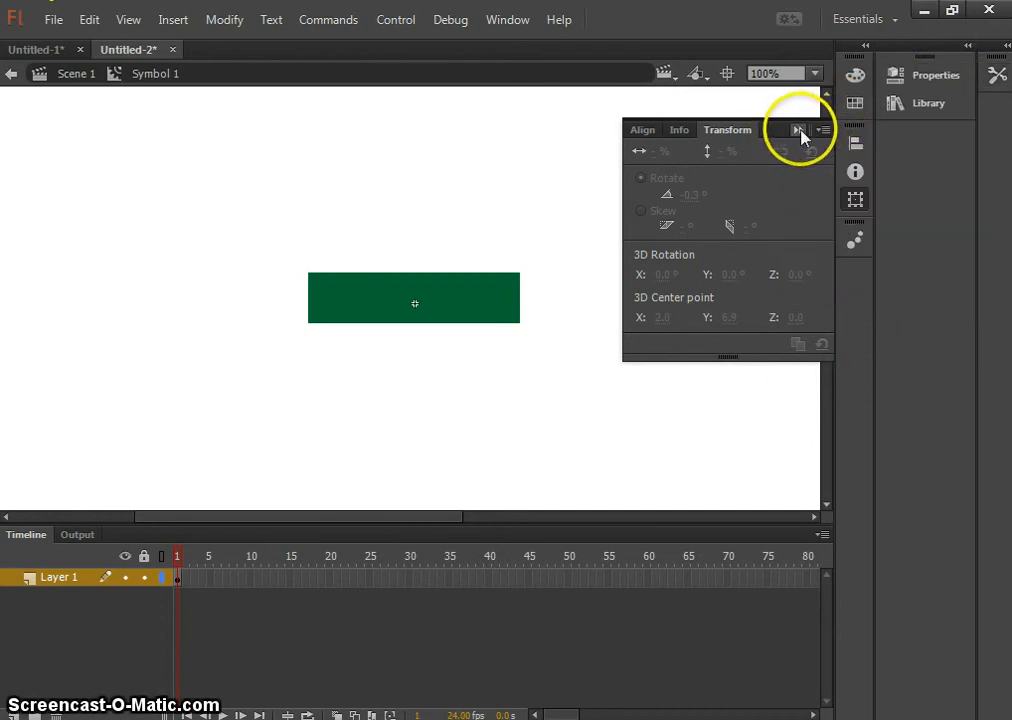
{"action": "left_click", "coordinate": [799, 130]}
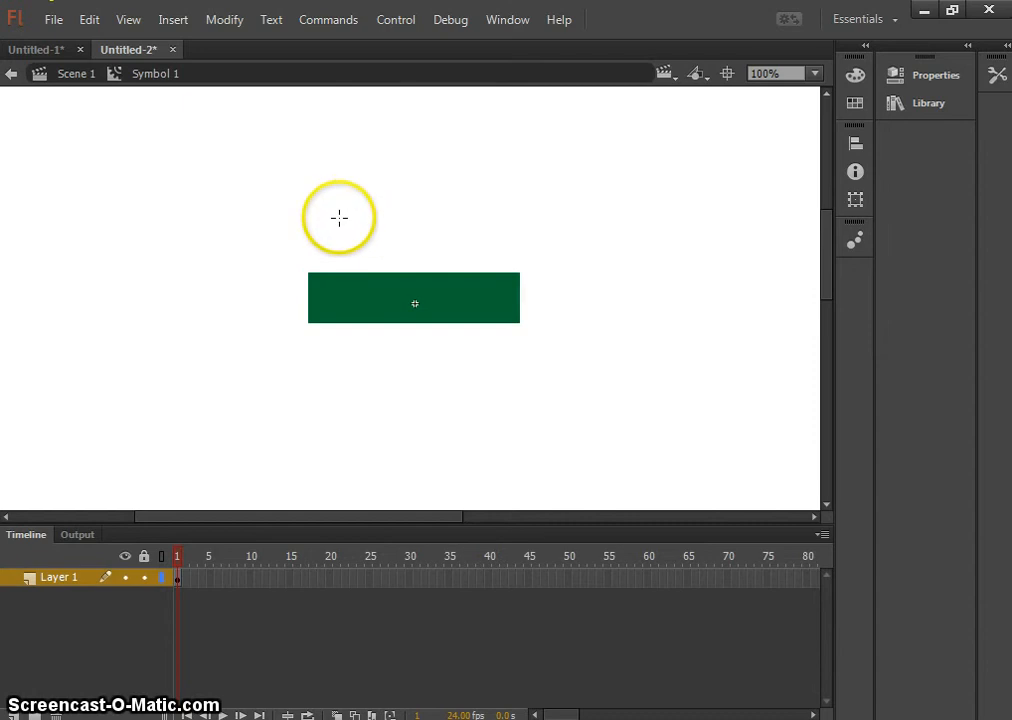
{"action": "left_click_drag", "start_coordinate": [342, 214], "coordinate": [481, 279]}
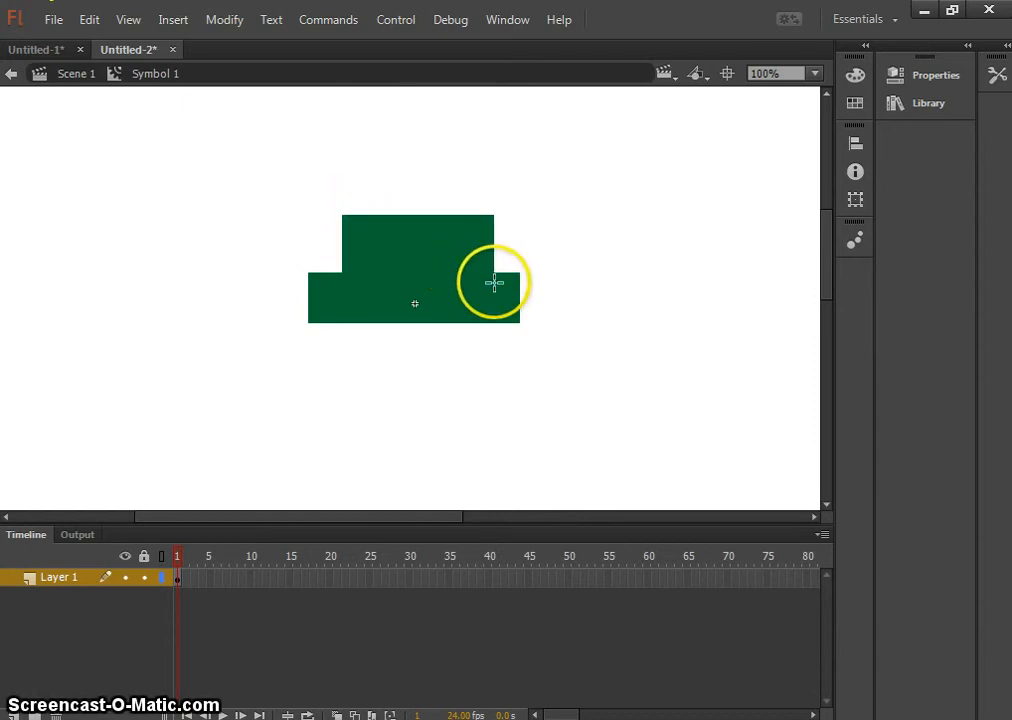
{"action": "left_click_drag", "start_coordinate": [495, 290], "coordinate": [471, 283]}
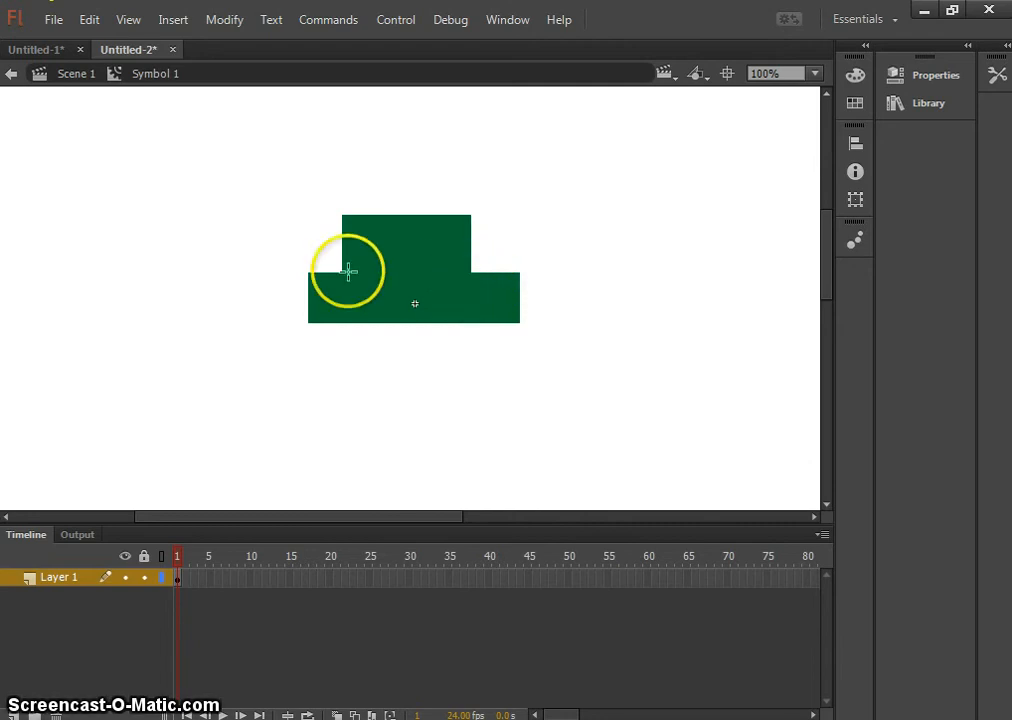
{"action": "key", "text": "ctrl+z"}
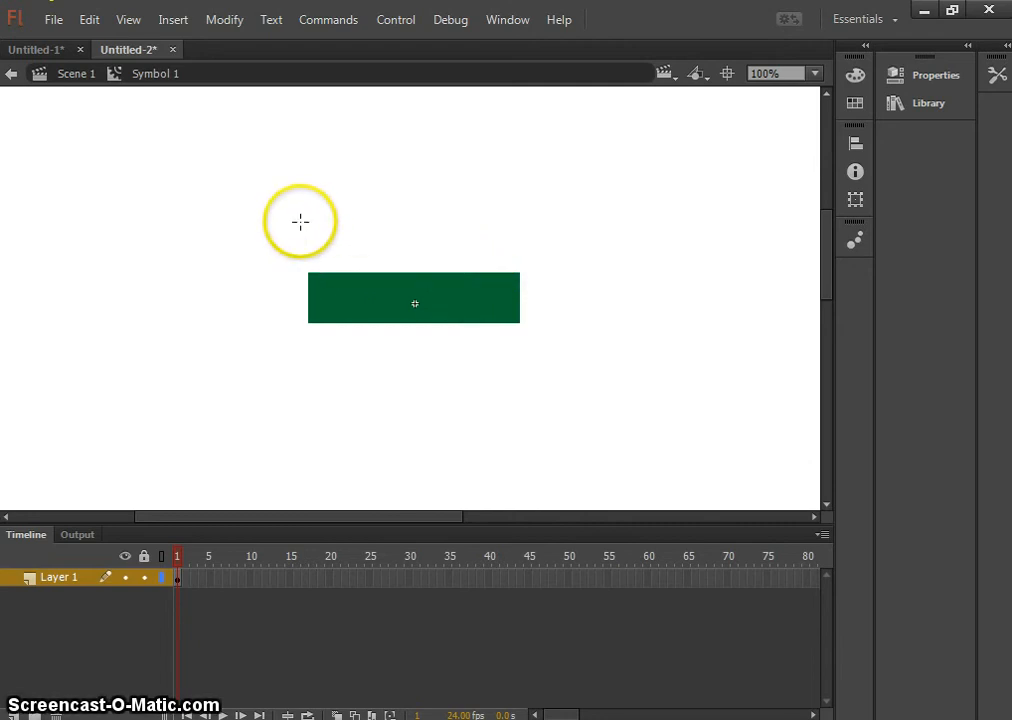
{"action": "left_click_drag", "start_coordinate": [302, 220], "coordinate": [468, 288]}
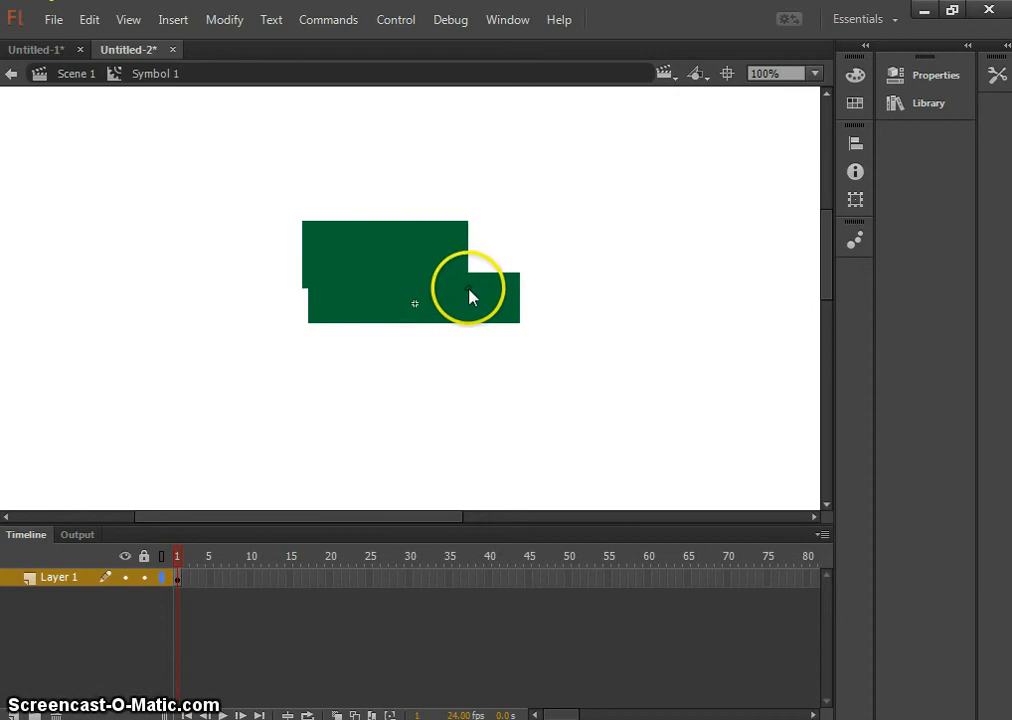
{"action": "left_click", "coordinate": [997, 75]}
{"action": "left_click", "coordinate": [810, 88]}
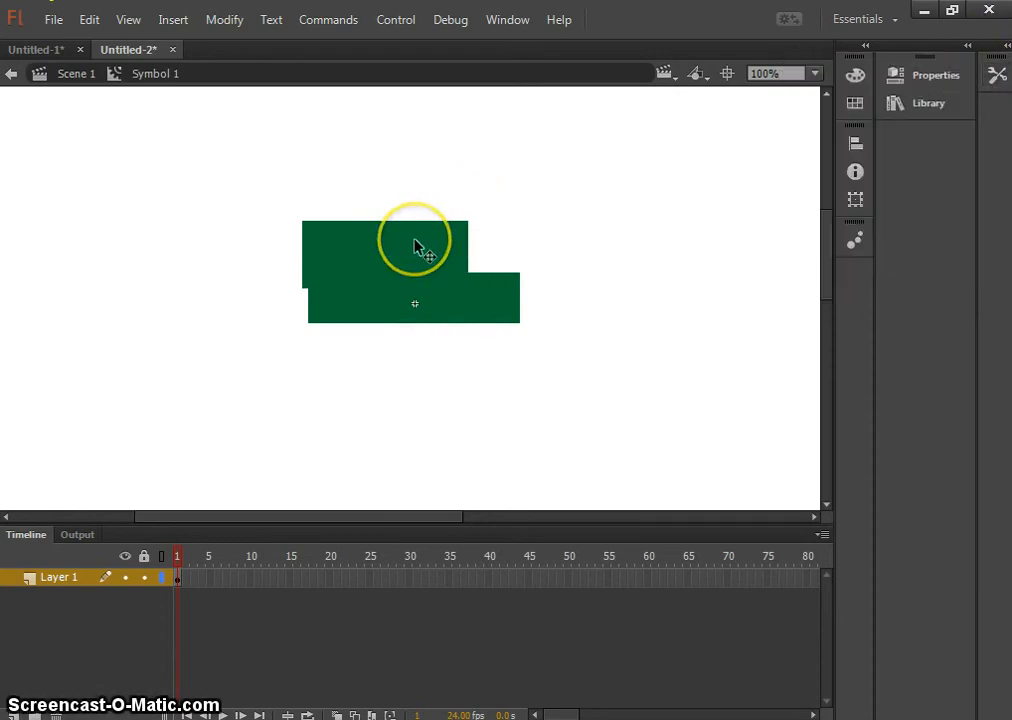
{"action": "left_click", "coordinate": [413, 246]}
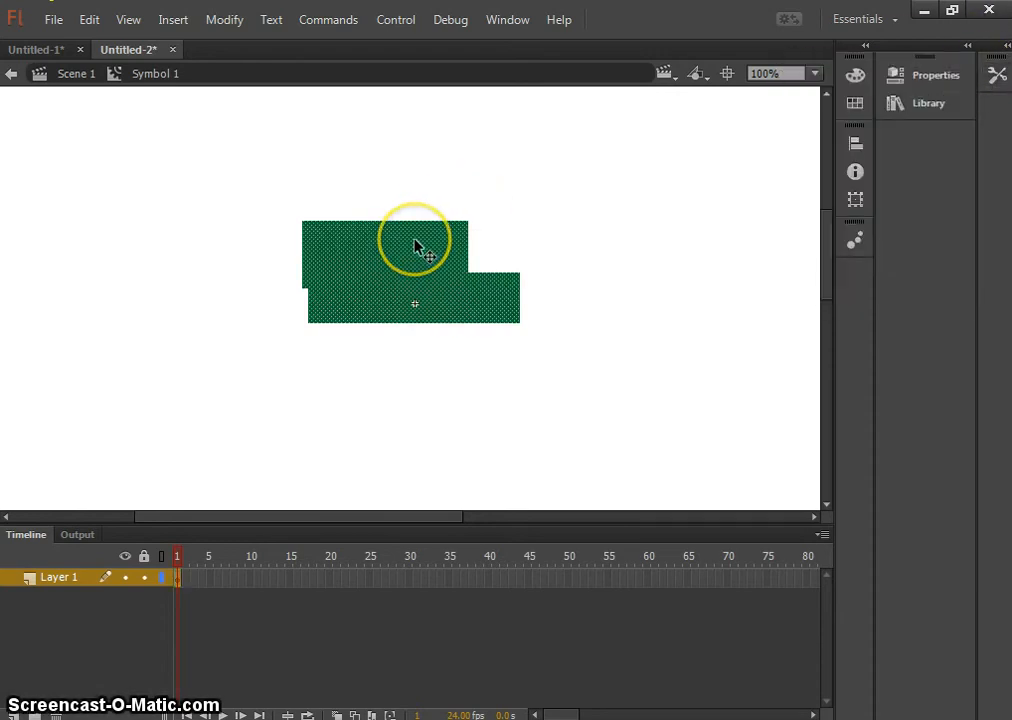
{"action": "left_click", "coordinate": [640, 226]}
{"action": "key", "text": "ctrl+z"}
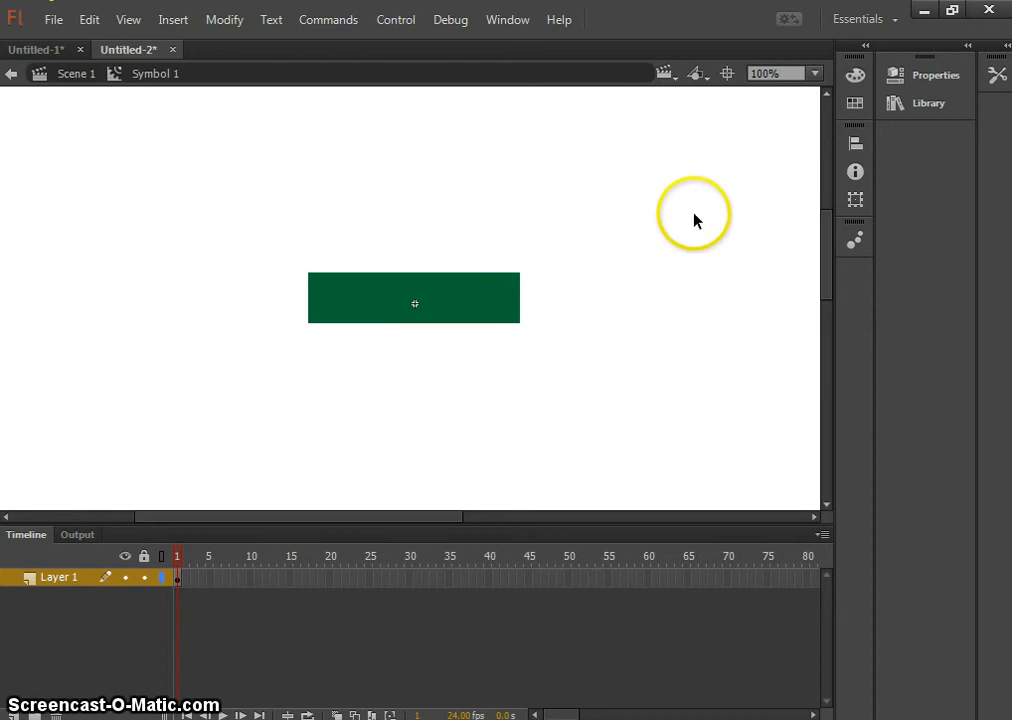
Draw a dark green cabin rectangle on top of the car body, aligned with its rear edge and shorter than the body.
{"action": "left_click", "coordinate": [996, 76]}
{"action": "left_click", "coordinate": [911, 119]}
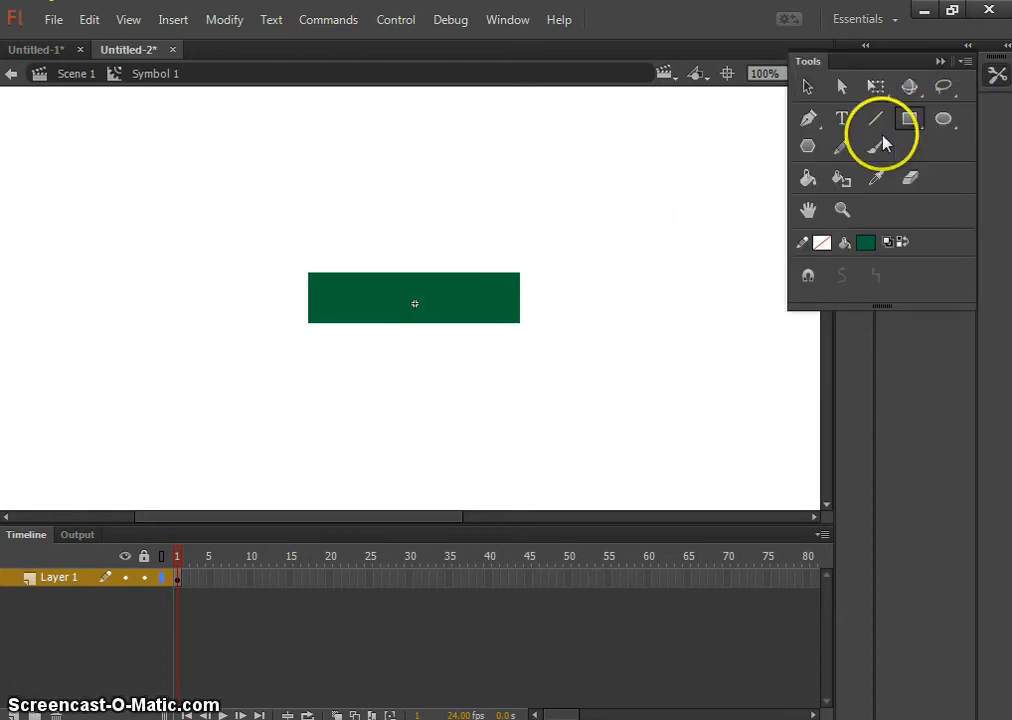
{"action": "mouse_move", "coordinate": [308, 293]}
{"action": "left_mouse_down"}
{"action": "mouse_move", "coordinate": [404, 221]}
{"action": "mouse_move", "coordinate": [474, 209]}
{"action": "mouse_move", "coordinate": [459, 214]}
{"action": "mouse_move", "coordinate": [466, 222]}
{"action": "left_mouse_up"}
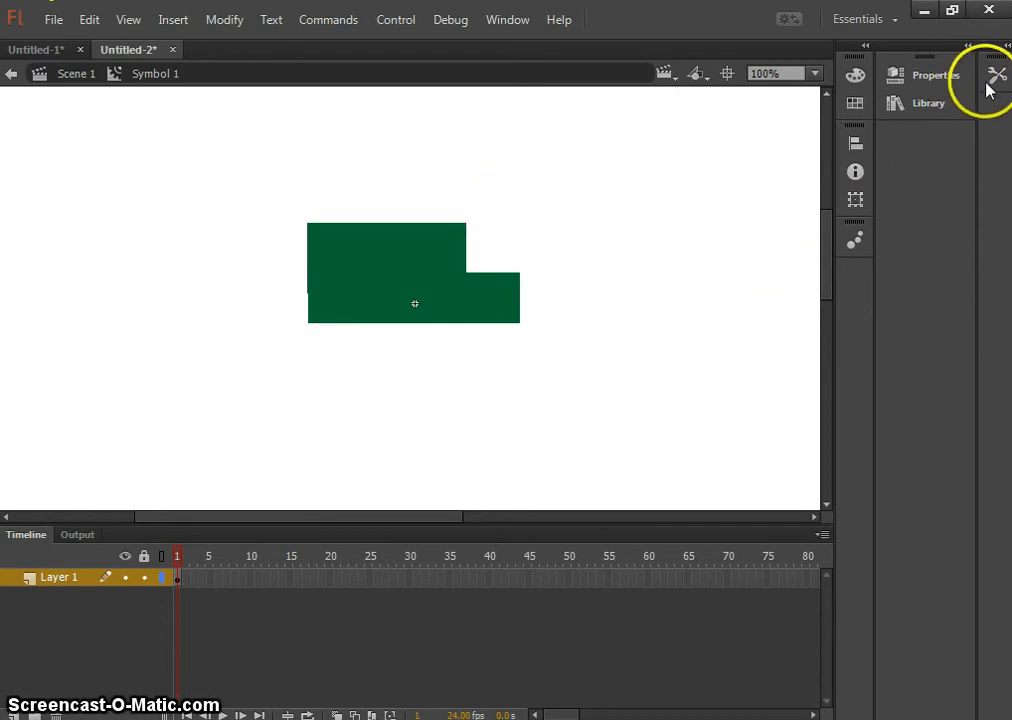
Place two instances of Car Wheels Animated at the lower edge of the car body as rear and front wheels.
{"action": "left_click", "coordinate": [933, 105]}
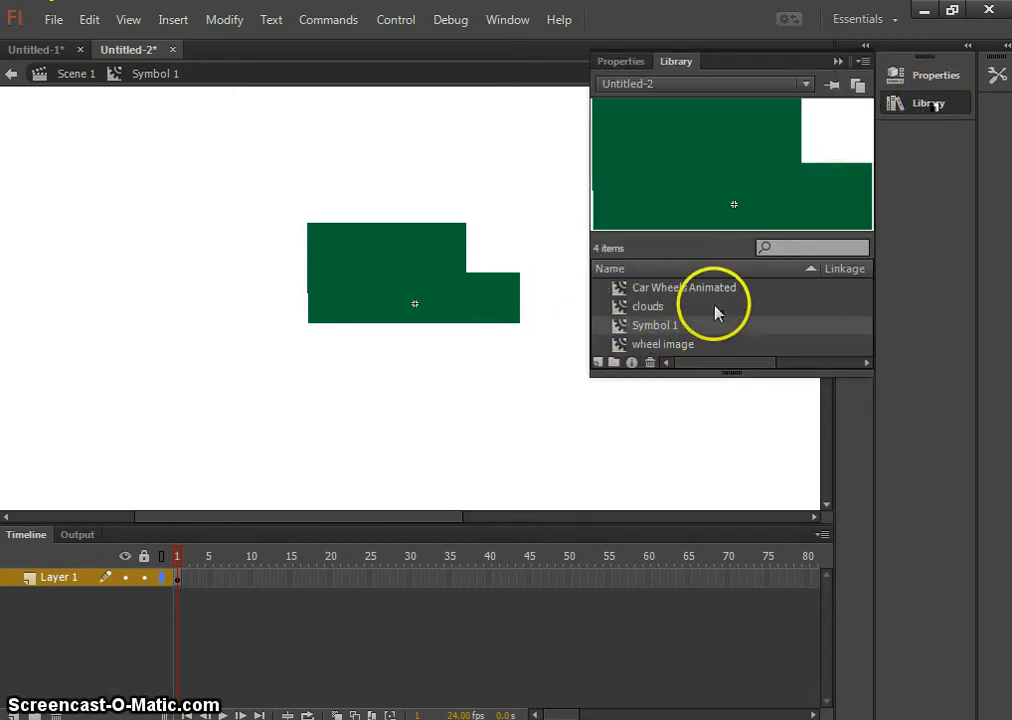
{"action": "left_click_drag", "start_coordinate": [617, 290], "coordinate": [325, 345]}
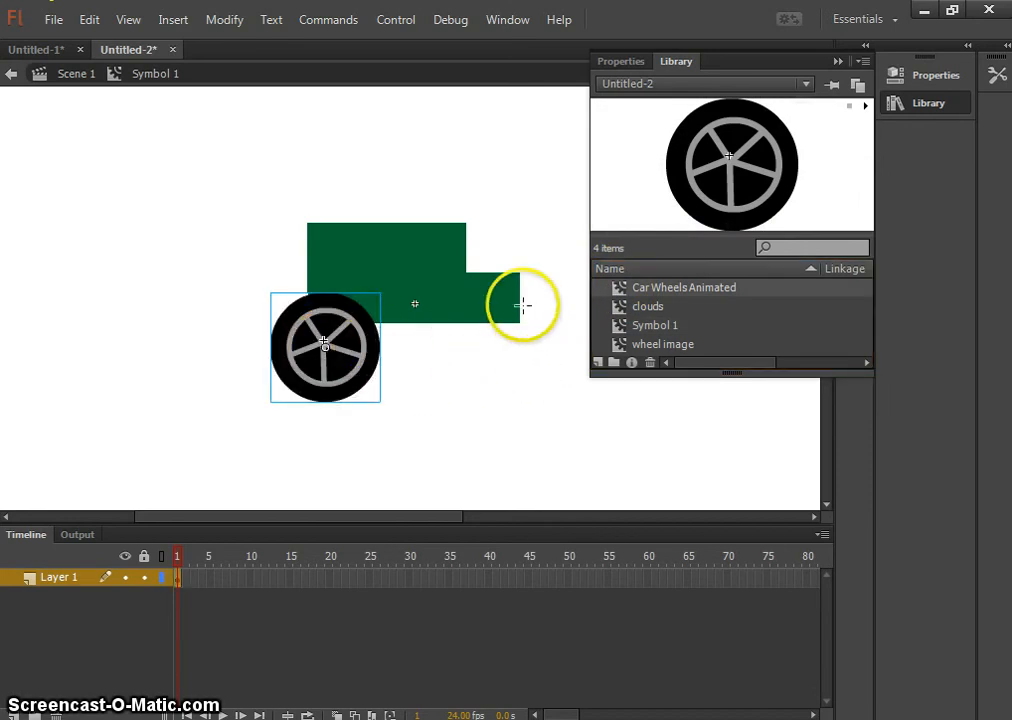
{"action": "left_click_drag", "start_coordinate": [624, 291], "coordinate": [492, 361]}
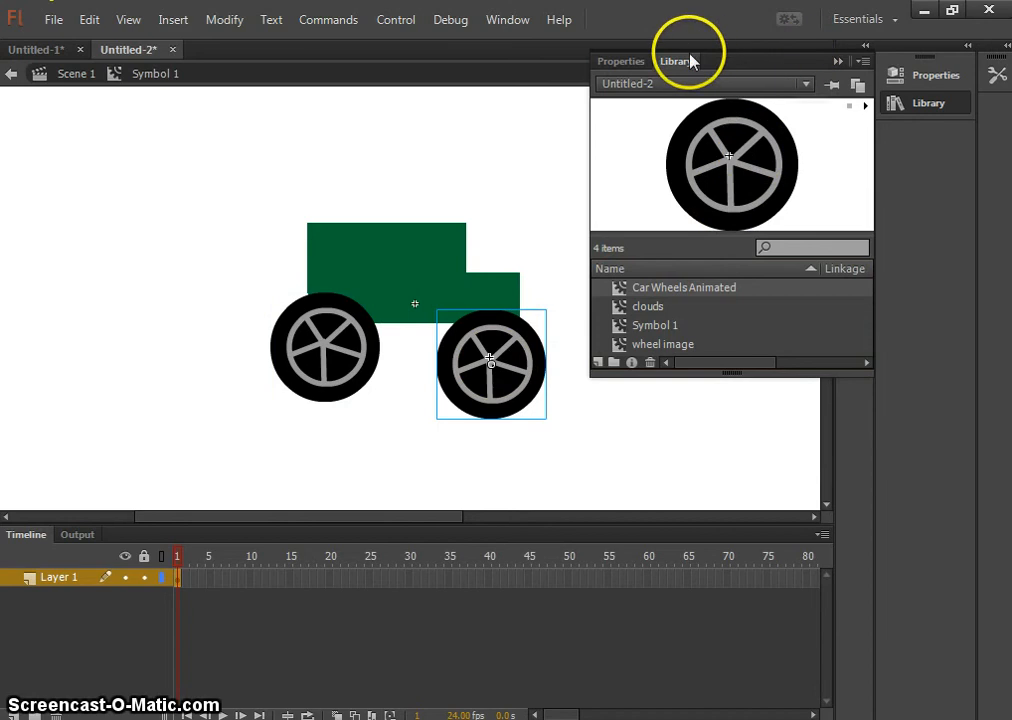
{"action": "left_click", "coordinate": [837, 62]}
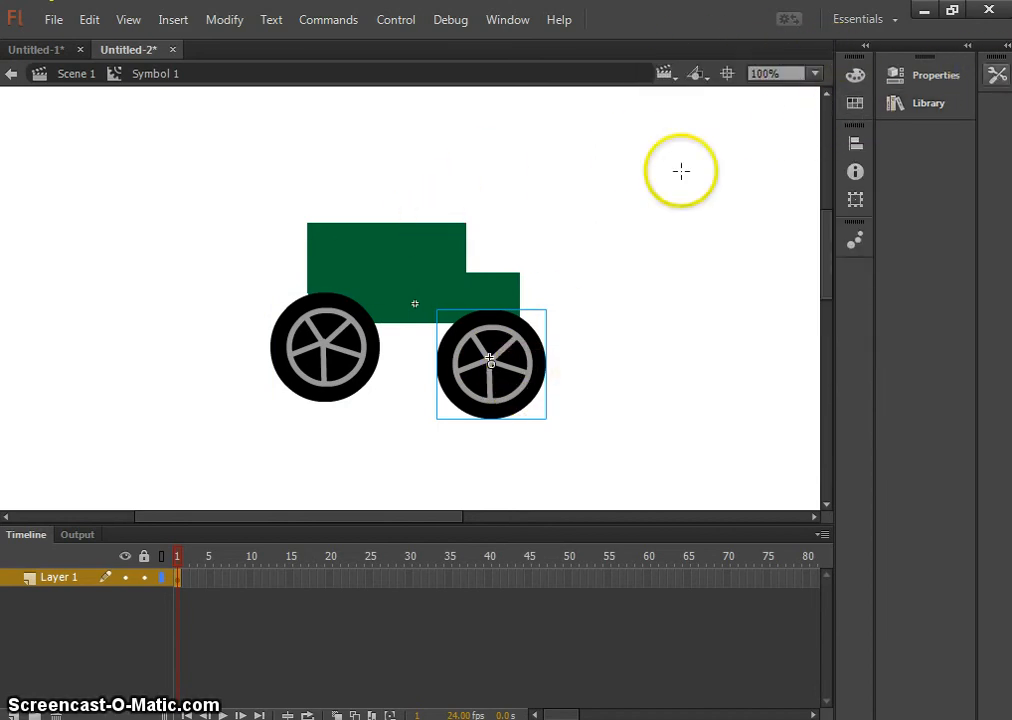
Enlarge the green car body around its centre with Free Transform so it extends beyond both wheels.
{"action": "left_click", "coordinate": [998, 76]}
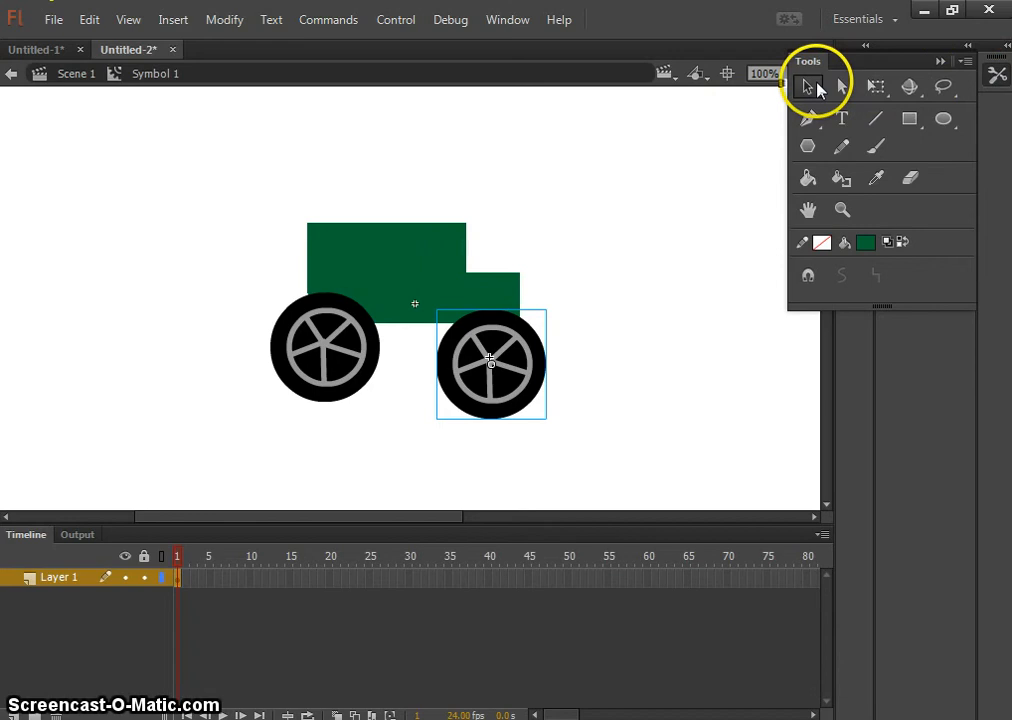
{"action": "left_click", "coordinate": [436, 263]}
{"action": "left_click", "coordinate": [429, 264]}
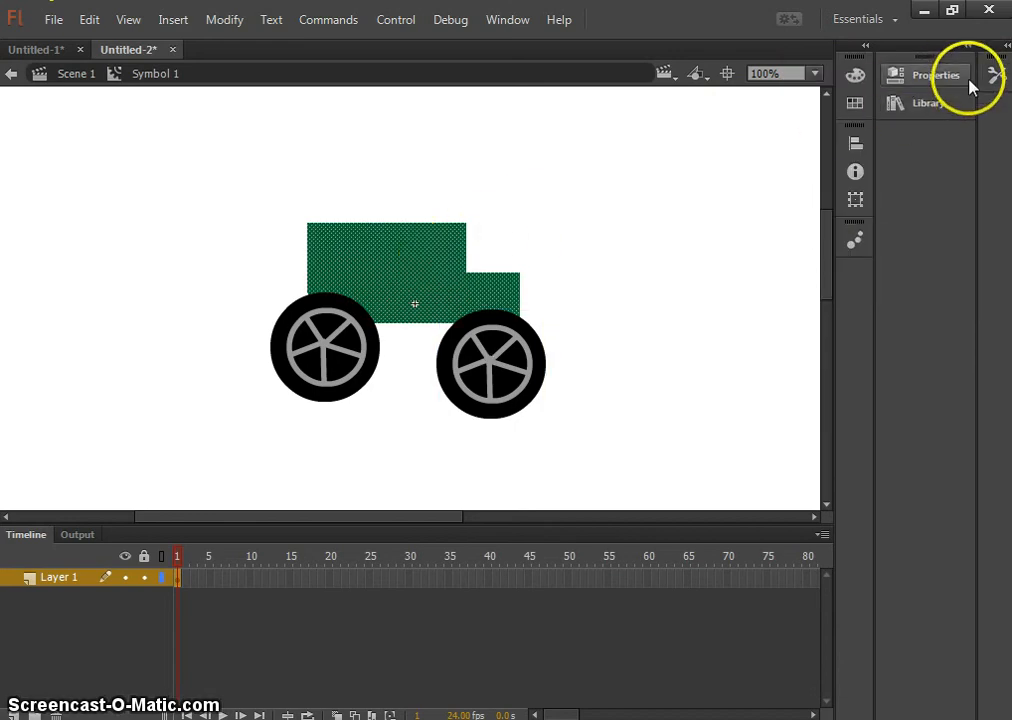
{"action": "left_click", "coordinate": [995, 77]}
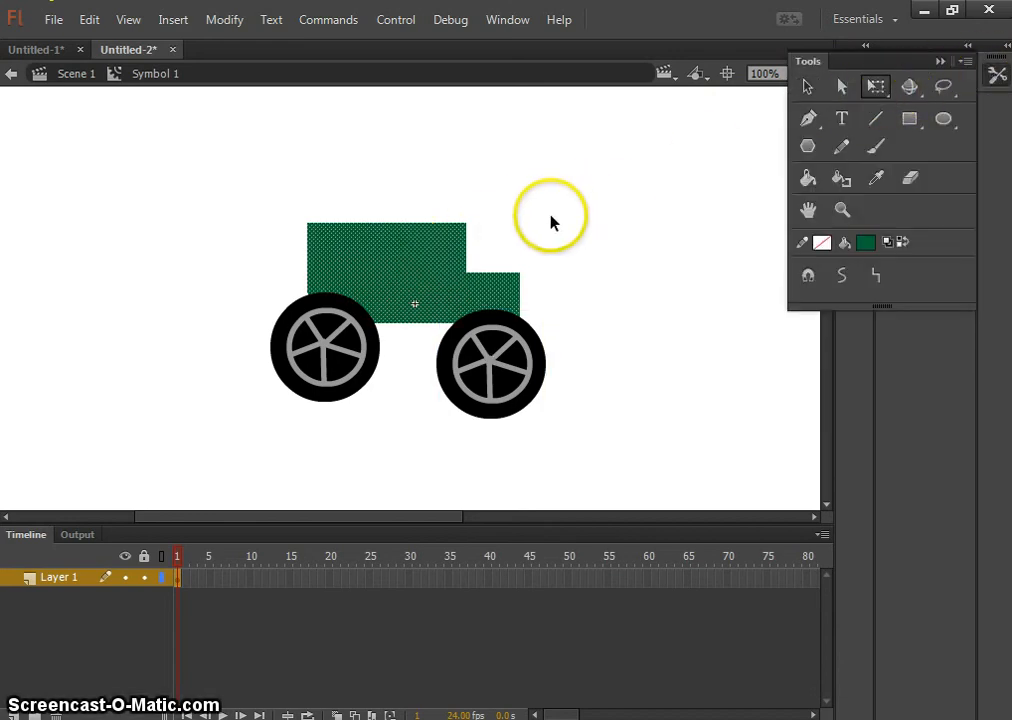
{"action": "left_click", "coordinate": [521, 223]}
{"action": "left_click_drag", "start_coordinate": [521, 223], "coordinate": [605, 187]}
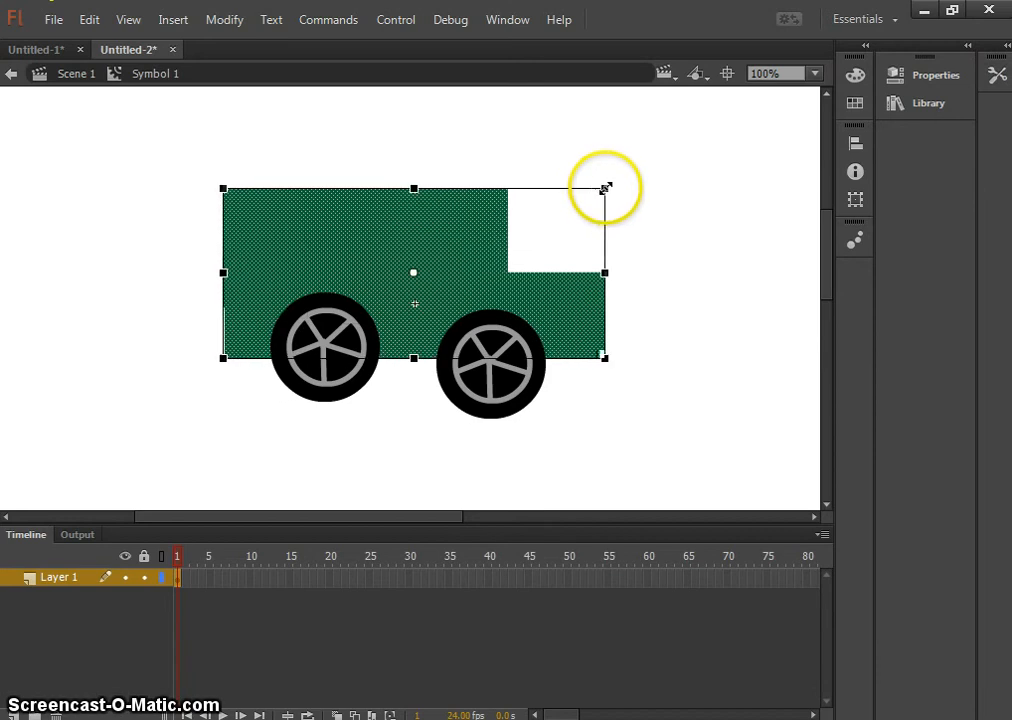
Move the rear wheel back and the front wheel forward to fit under the ends of the enlarged car body.
{"action": "left_click", "coordinate": [996, 76]}
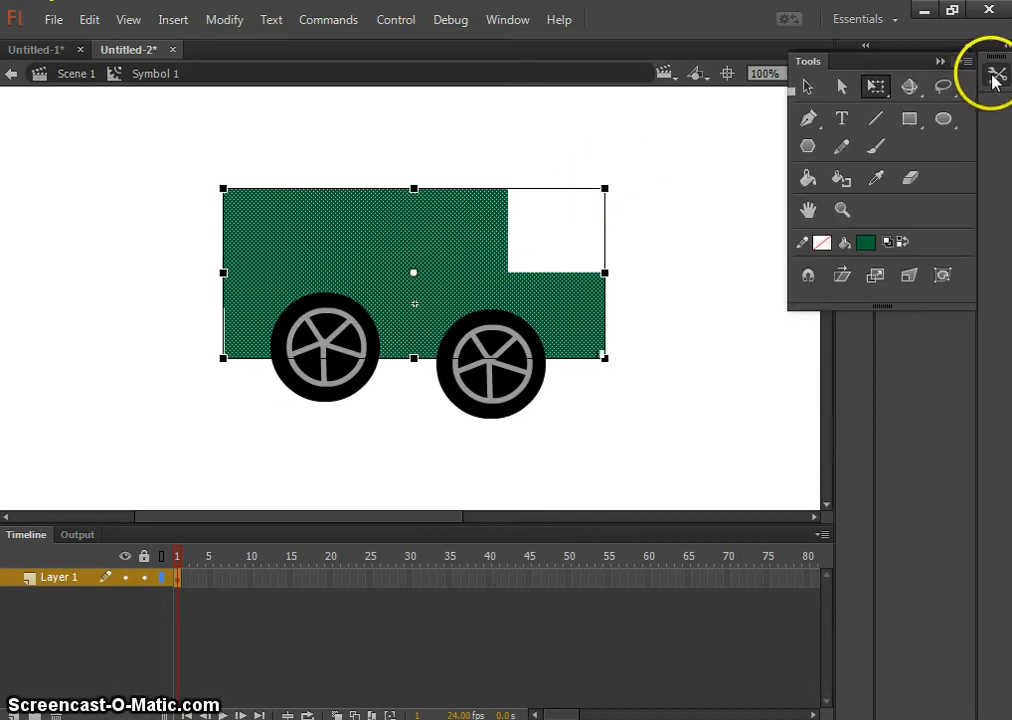
{"action": "left_click", "coordinate": [815, 90]}
{"action": "left_click_drag", "start_coordinate": [328, 350], "coordinate": [303, 377]}
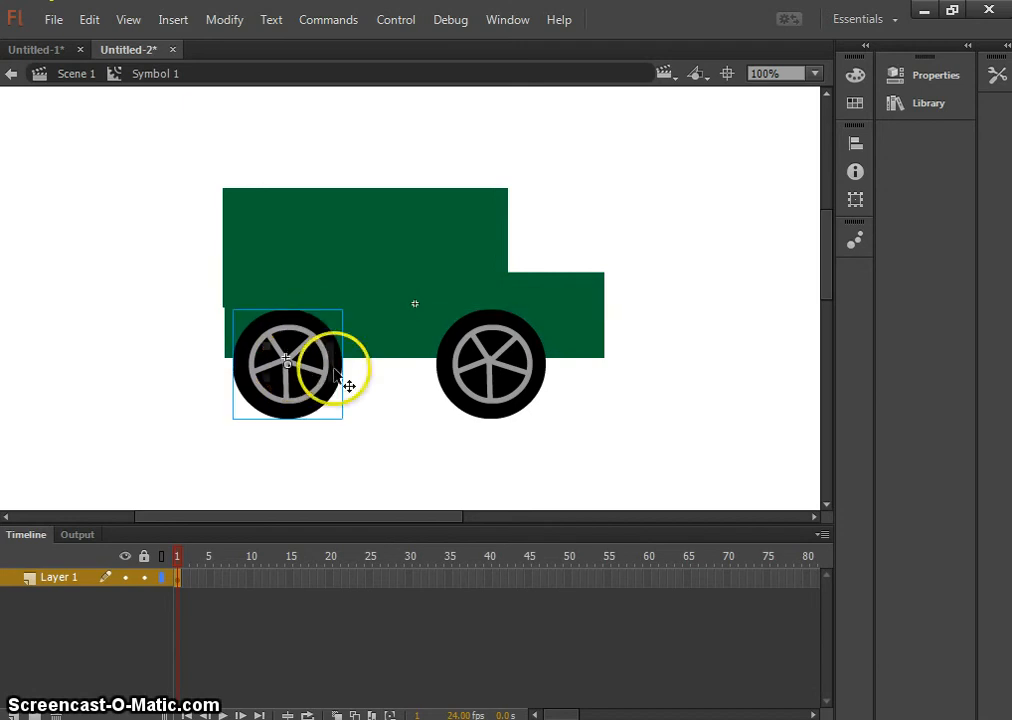
{"action": "left_click_drag", "start_coordinate": [484, 372], "coordinate": [520, 370]}
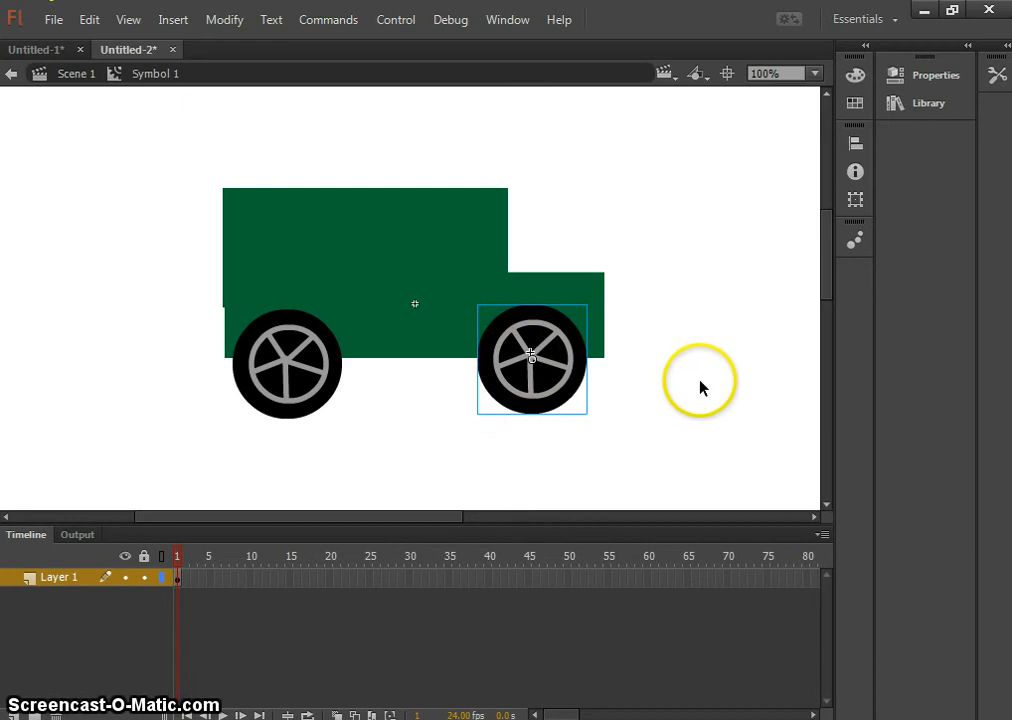
{"action": "left_click", "coordinate": [700, 386]}
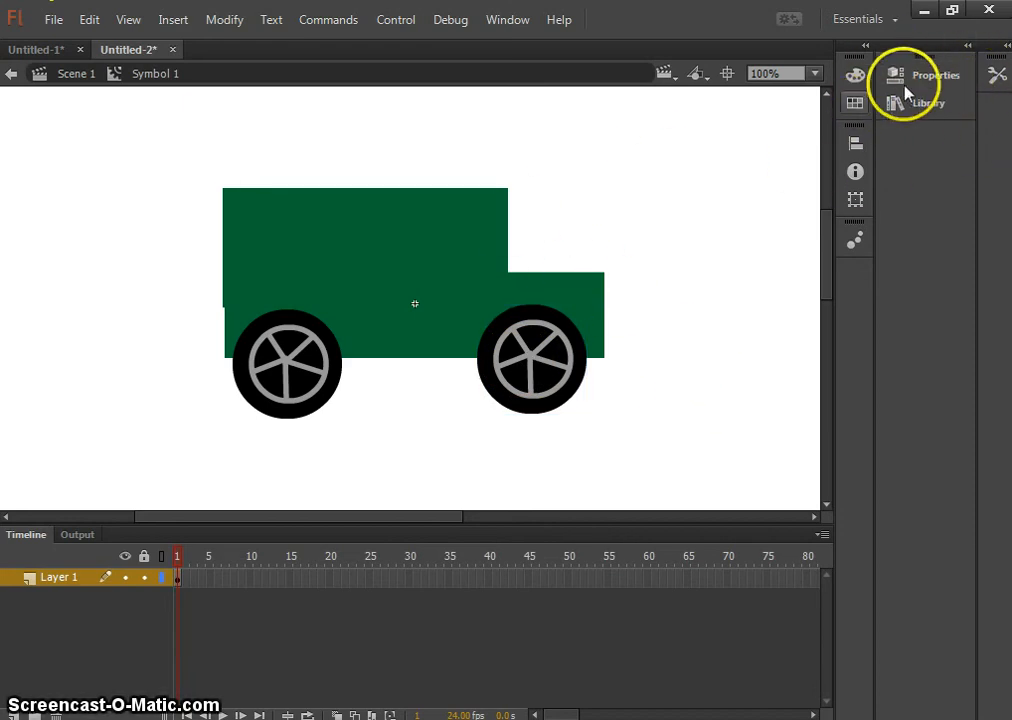
{"action": "left_click", "coordinate": [997, 74]}
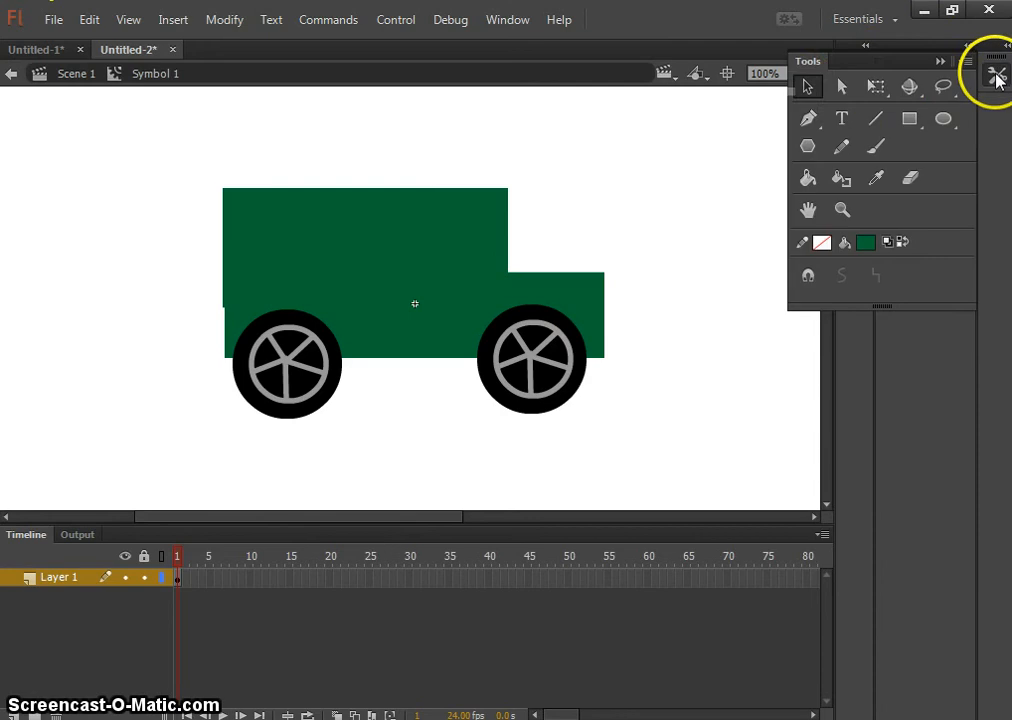
{"action": "left_click", "coordinate": [908, 118]}
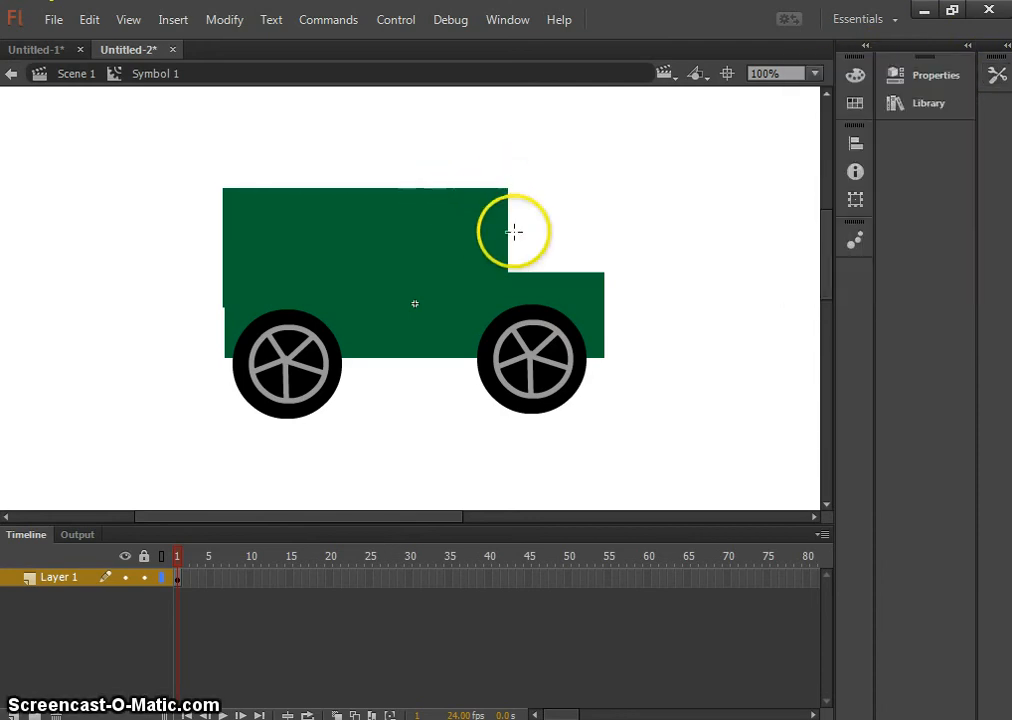
{"action": "left_click_drag", "start_coordinate": [508, 204], "coordinate": [570, 262]}
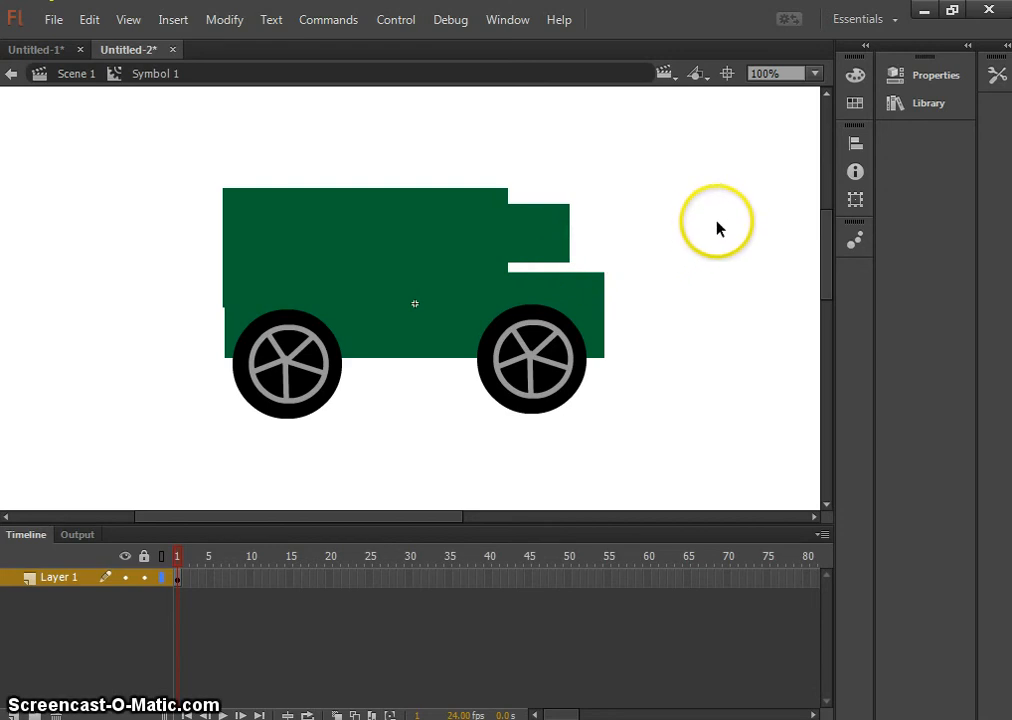
{"action": "key", "text": "ctrl+z"}
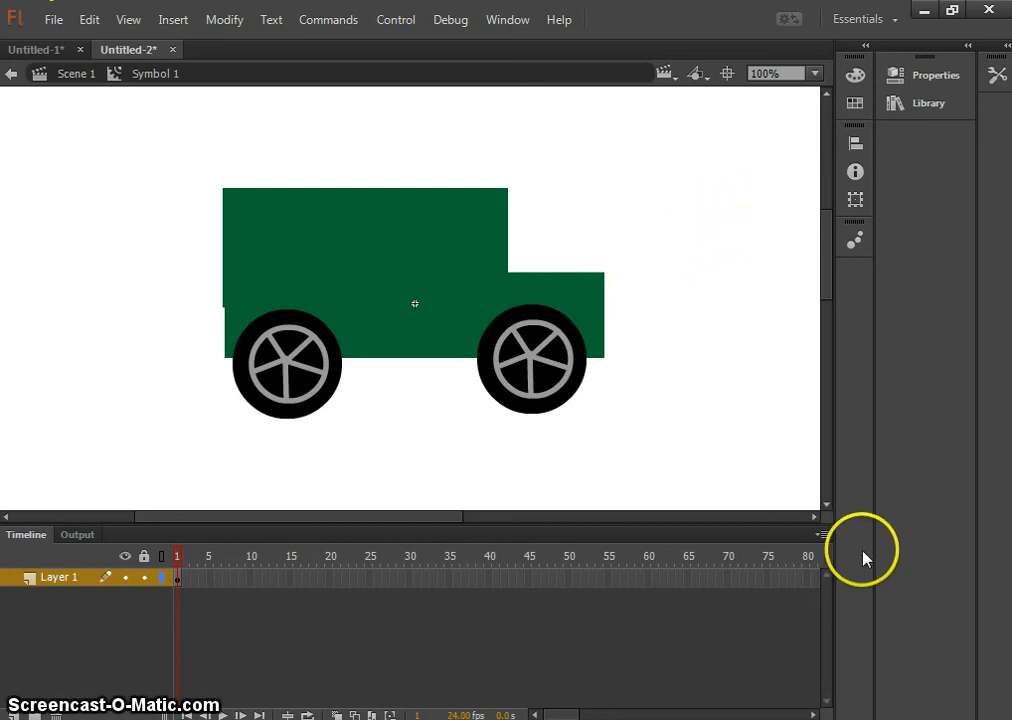
Draw a white rectangle without a stroke in the front upper part of the cabin as the car window.
{"action": "left_click", "coordinate": [997, 76]}
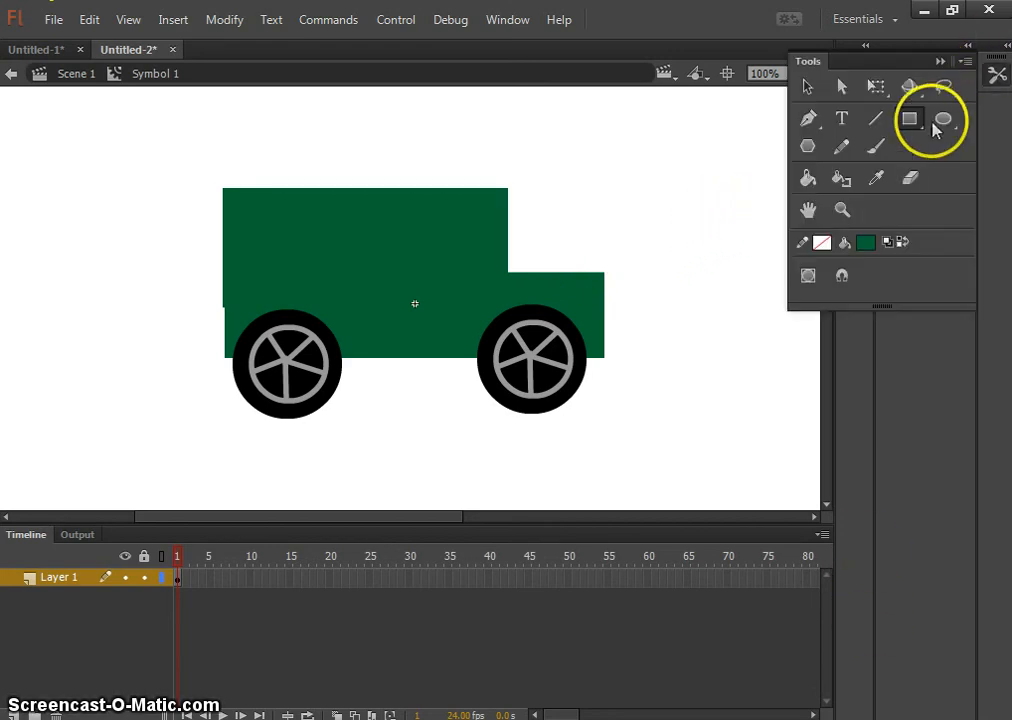
{"action": "left_click", "coordinate": [866, 243]}
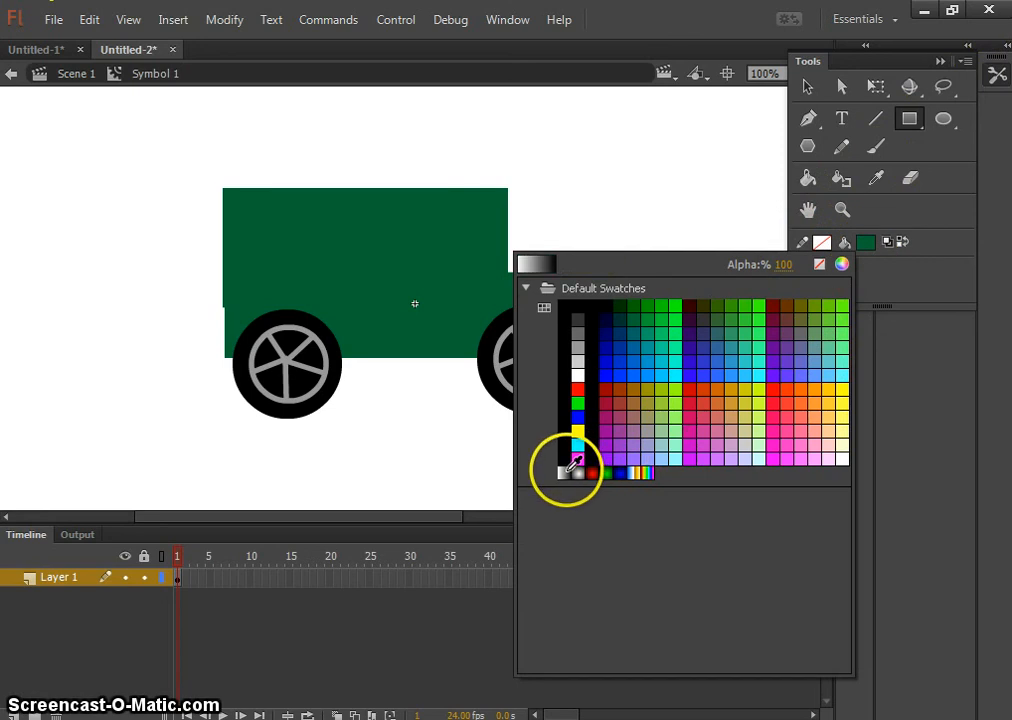
{"action": "left_click", "coordinate": [578, 375]}
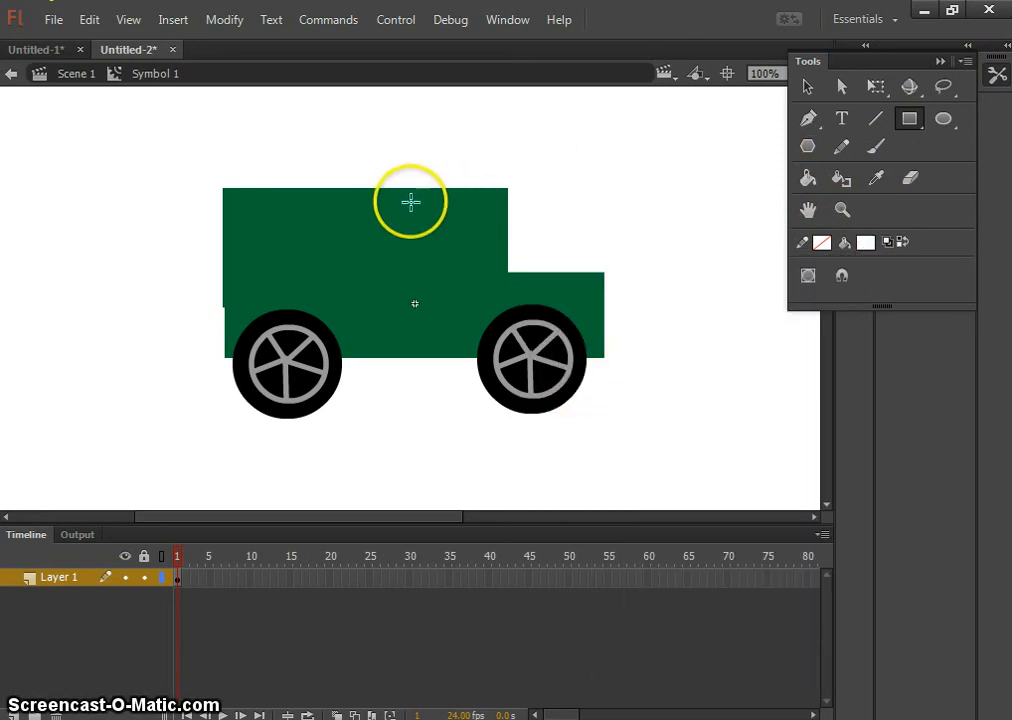
{"action": "left_click_drag", "start_coordinate": [411, 203], "coordinate": [500, 266]}
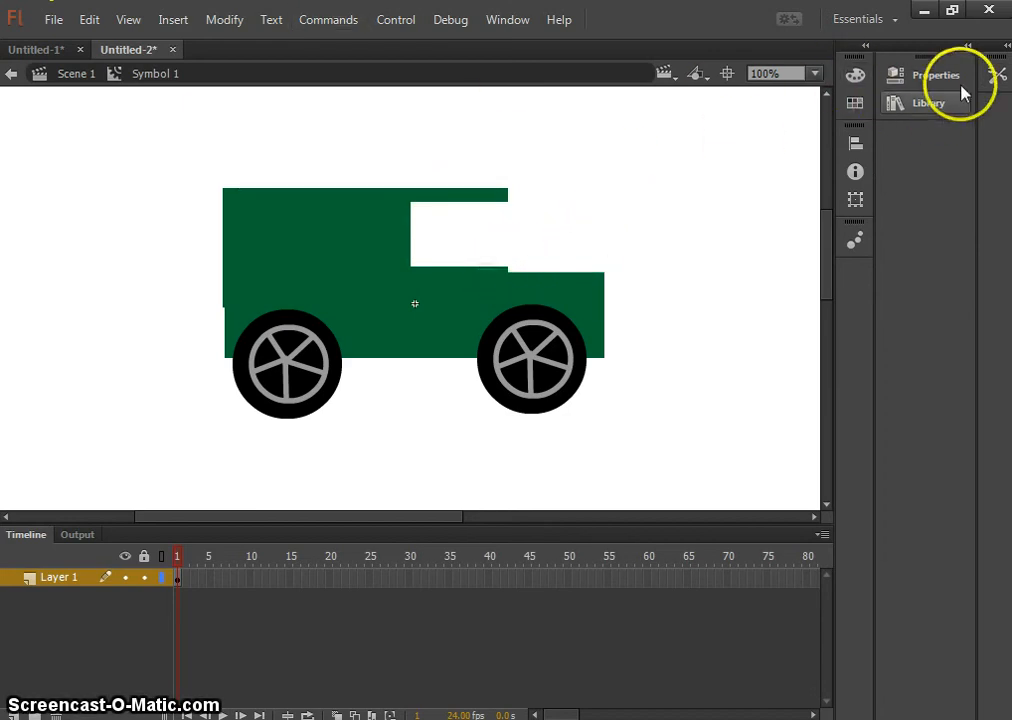
{"action": "left_click", "coordinate": [997, 74]}
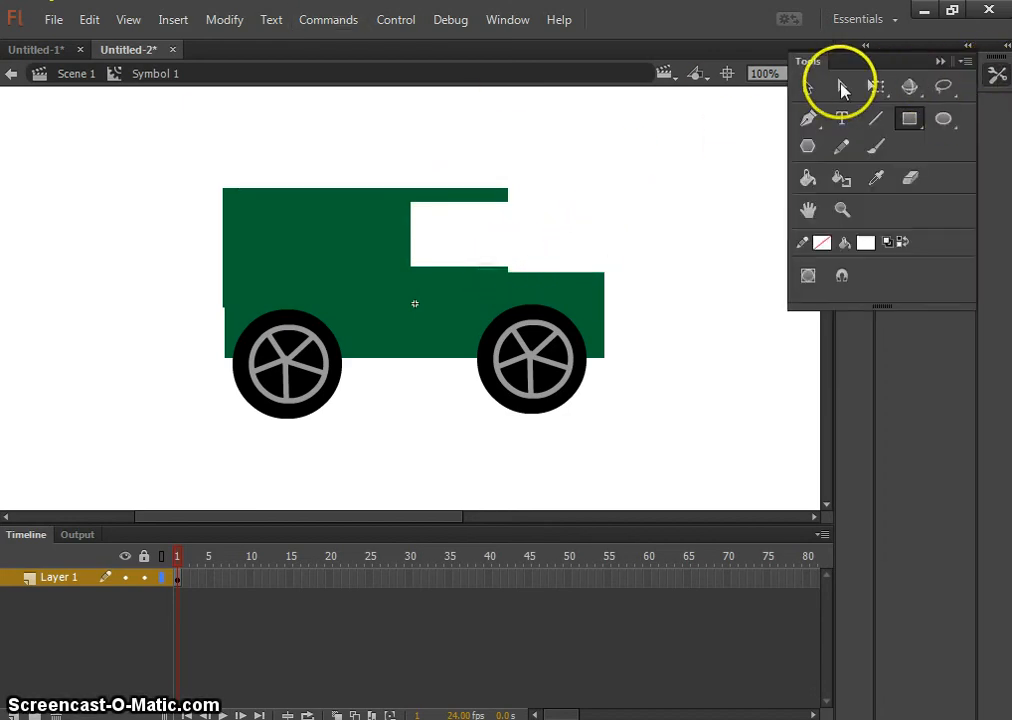
{"action": "left_click", "coordinate": [481, 239]}
{"action": "left_click", "coordinate": [527, 237]}
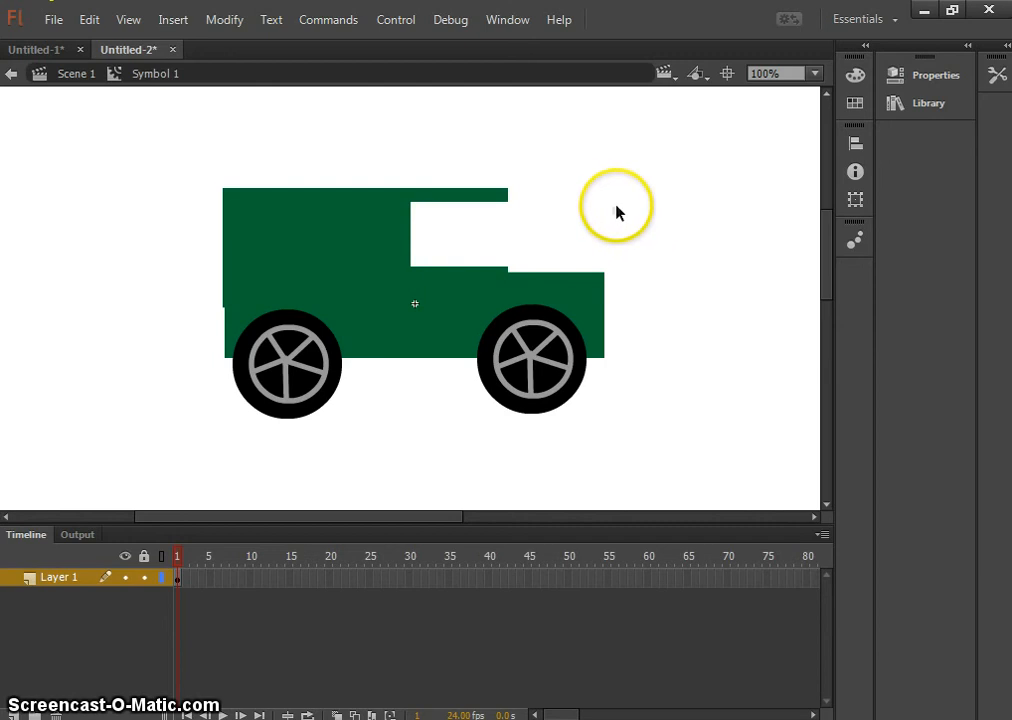
Rename Symbol 1 to Car in the library.
{"action": "left_click", "coordinate": [906, 104]}
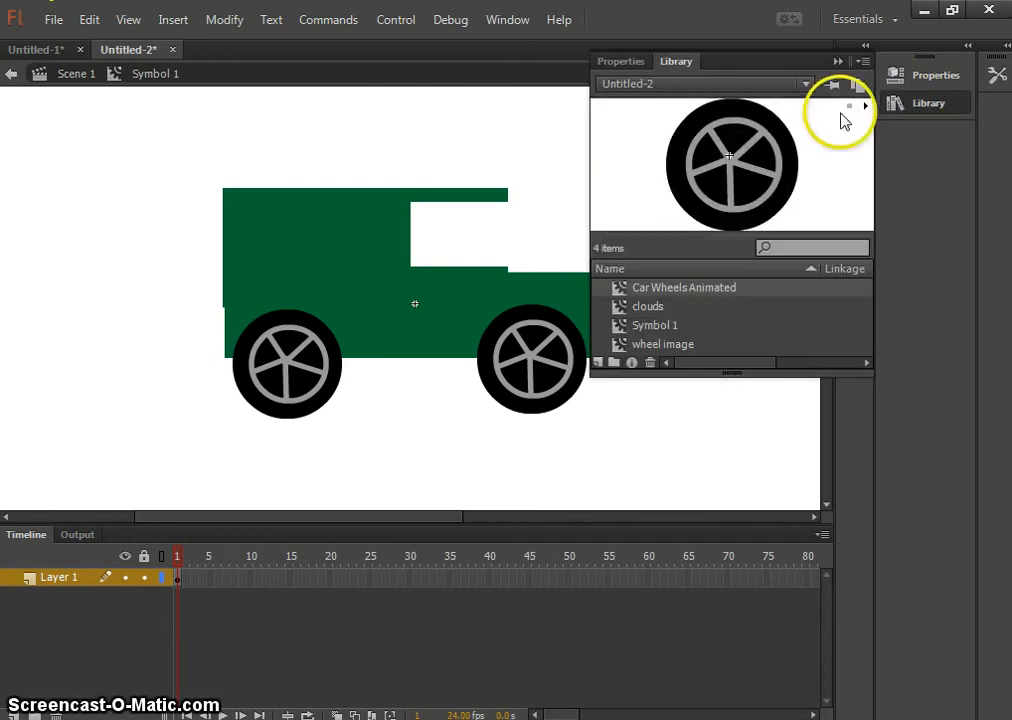
{"action": "double_click", "coordinate": [648, 328]}
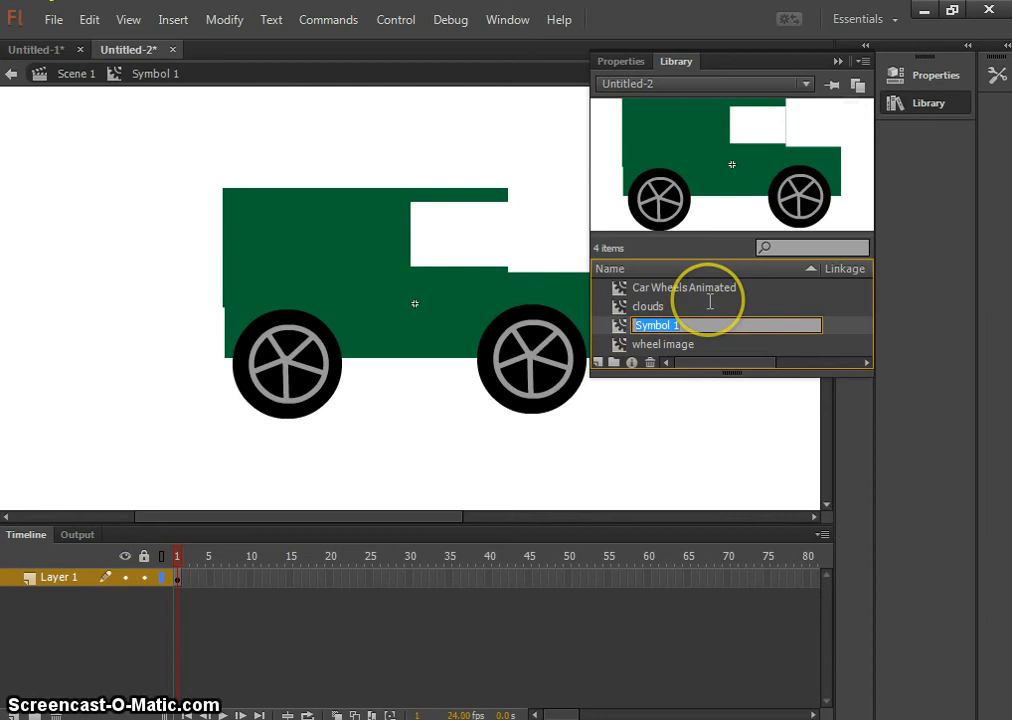
{"action": "type", "text": "Car"}
{"action": "key", "text": "Return"}
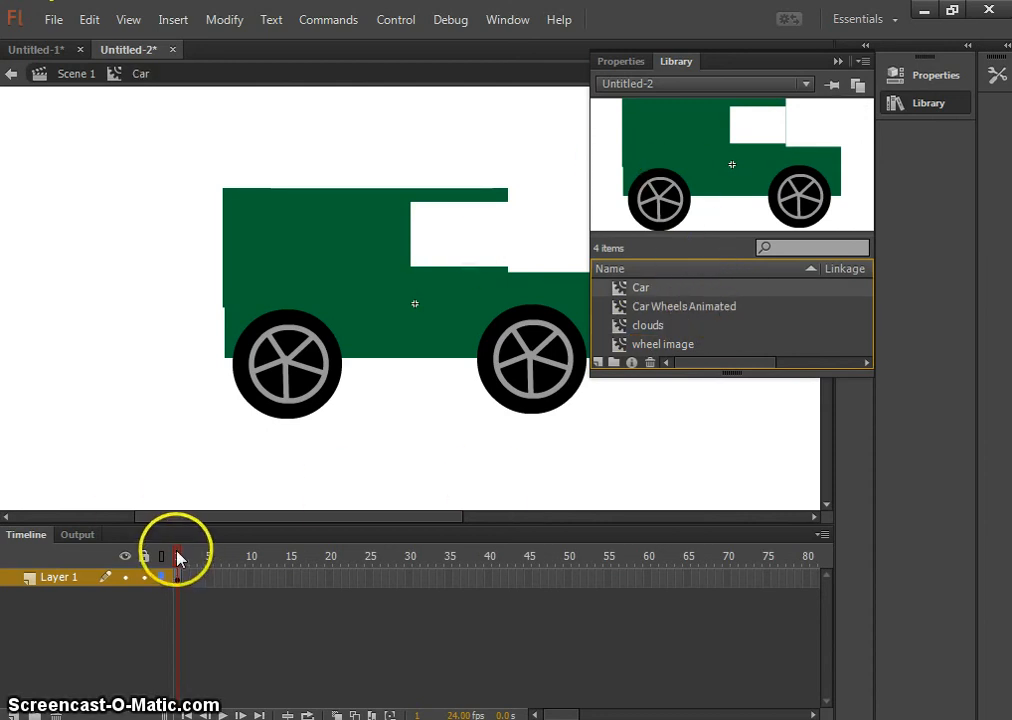
Return to Scene 1 and place an instance of the Car symbol on the Car layer over the left side of the stage.
{"action": "left_click", "coordinate": [836, 62]}
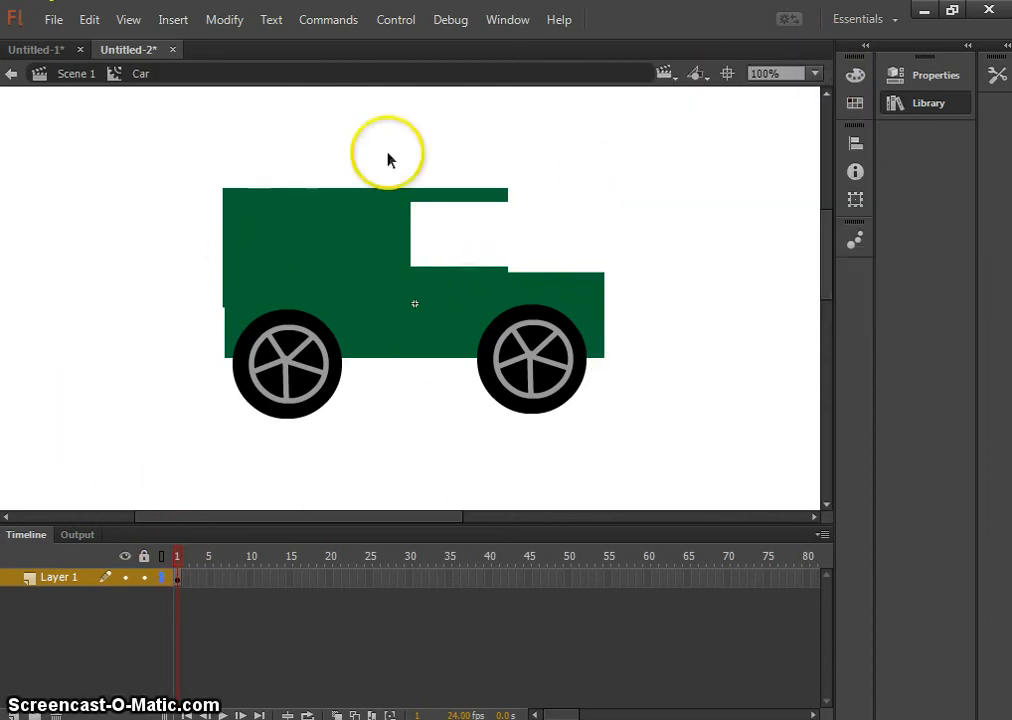
{"action": "left_click", "coordinate": [70, 74]}
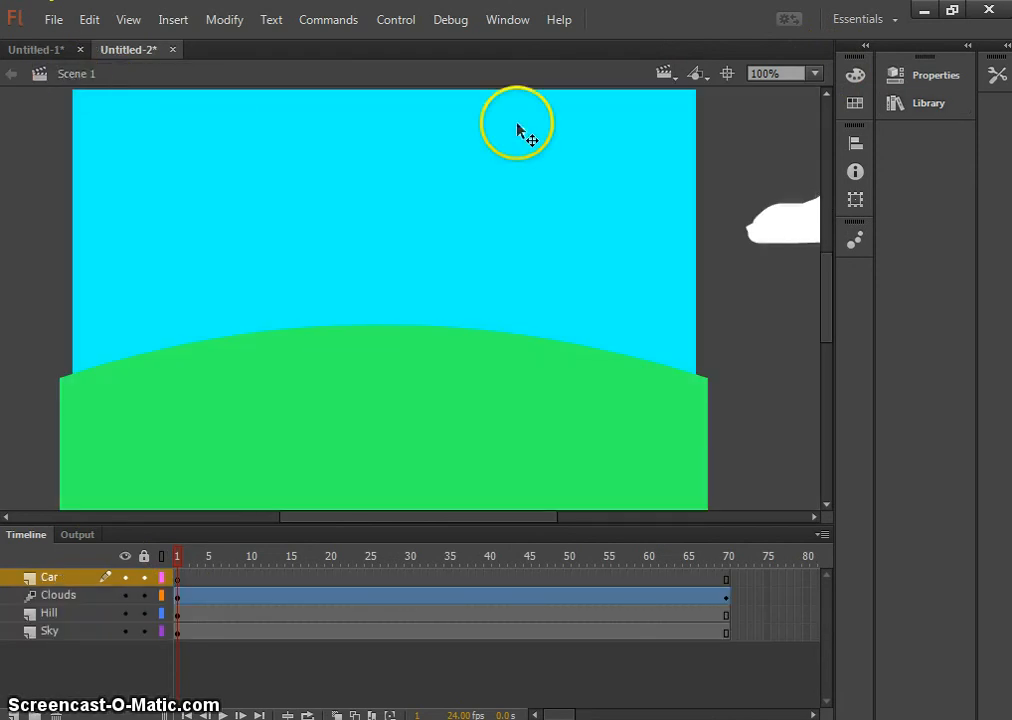
{"action": "left_click", "coordinate": [903, 104]}
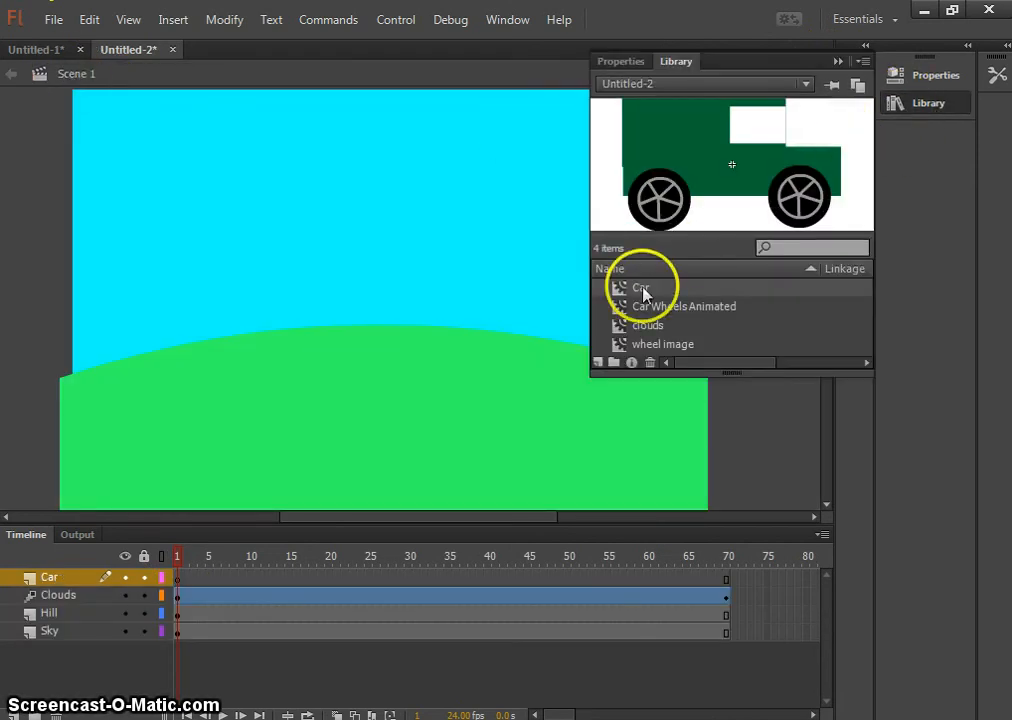
{"action": "left_click_drag", "start_coordinate": [642, 290], "coordinate": [195, 291]}
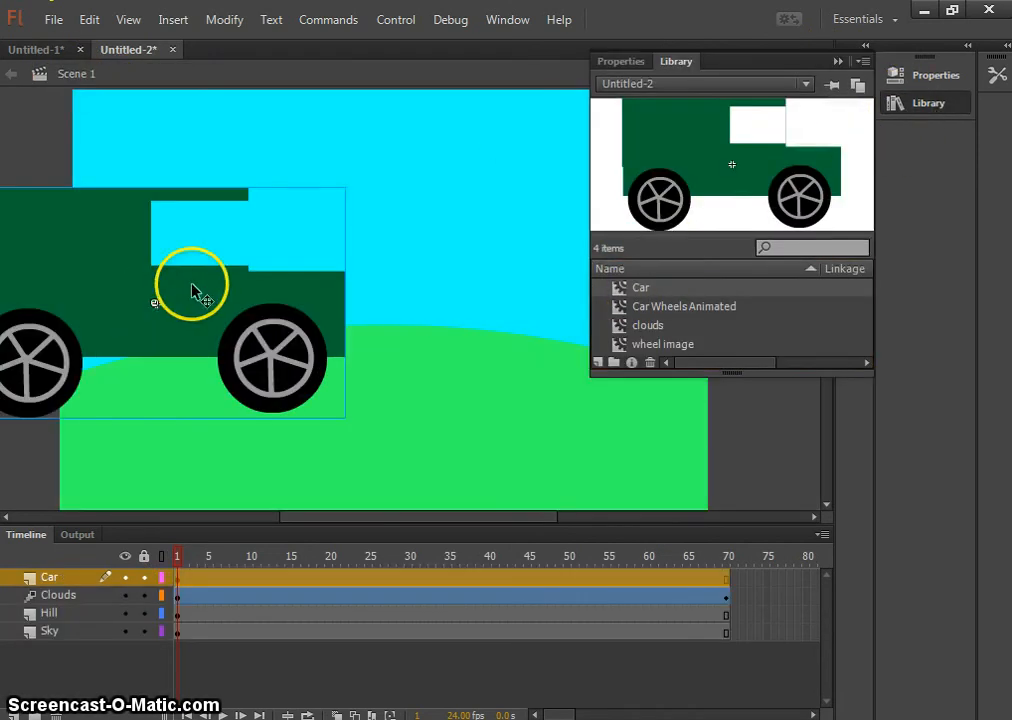
{"action": "left_click", "coordinate": [838, 61]}
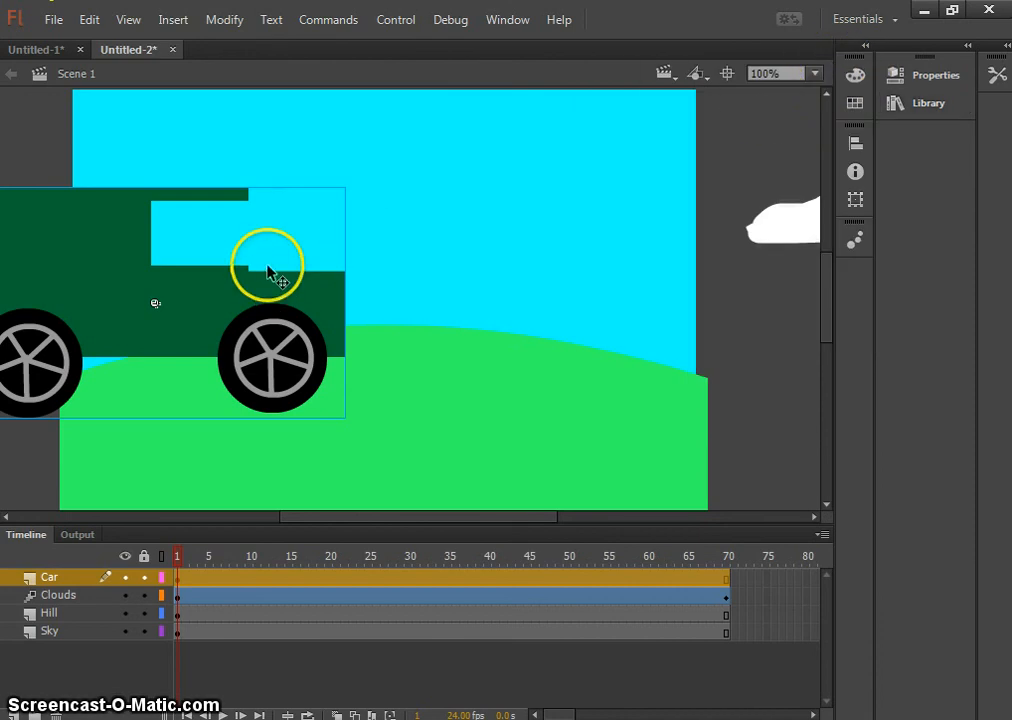
Scale the car down around its centre with Free Transform to about a third of its size.
{"action": "left_click", "coordinate": [995, 77]}
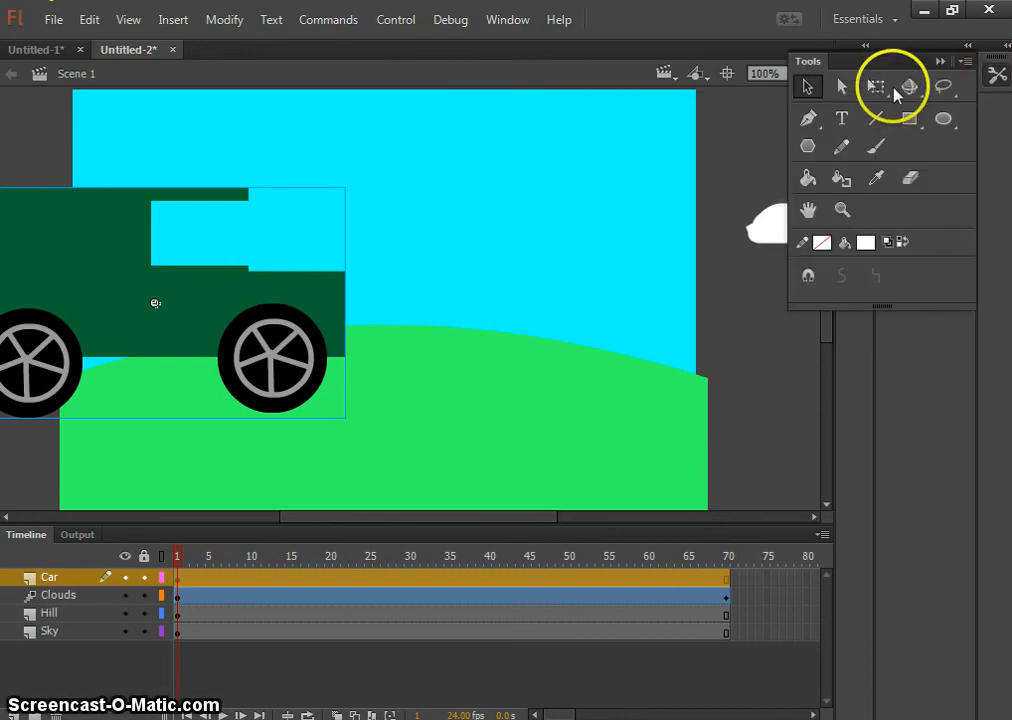
{"action": "left_click", "coordinate": [877, 87]}
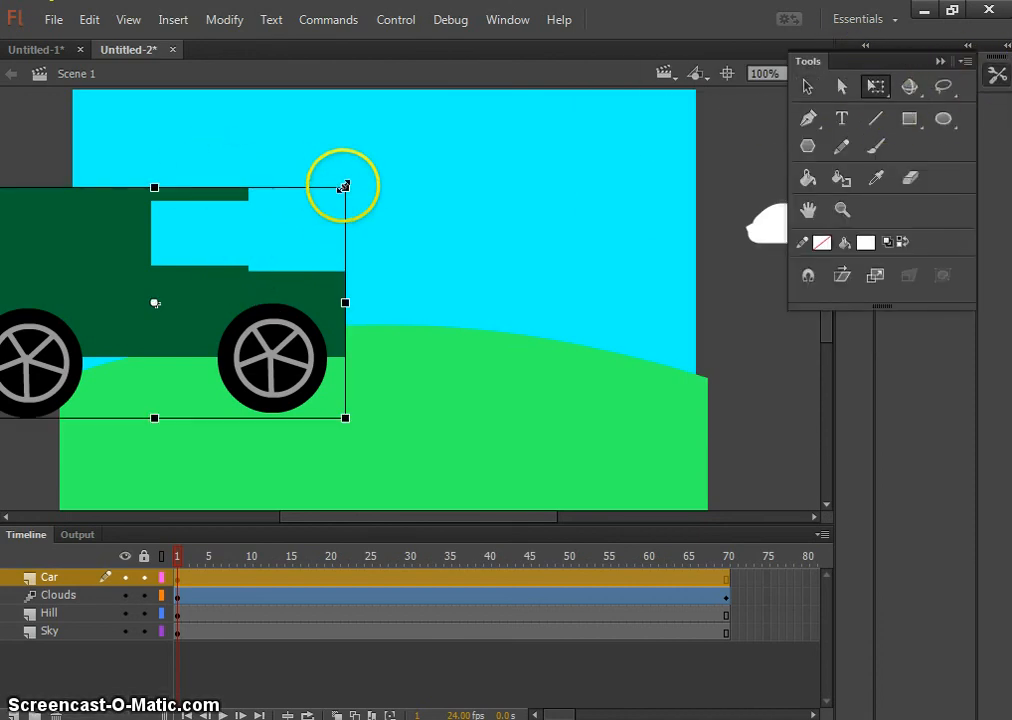
{"action": "left_click", "coordinate": [344, 187]}
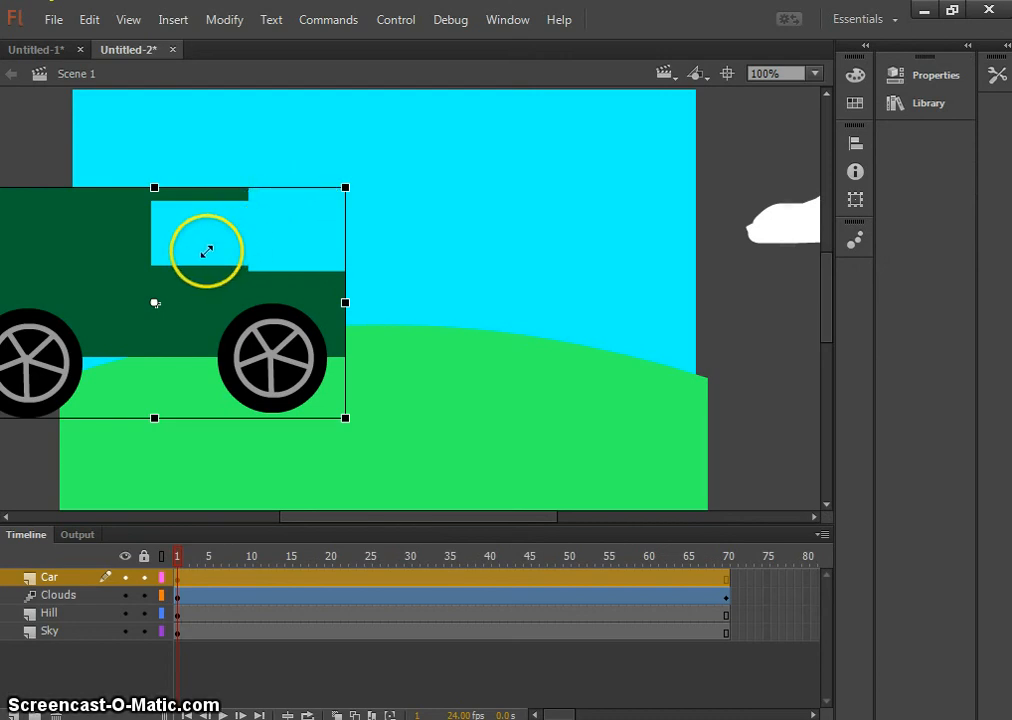
{"action": "left_click_drag", "start_coordinate": [206, 251], "coordinate": [219, 248]}
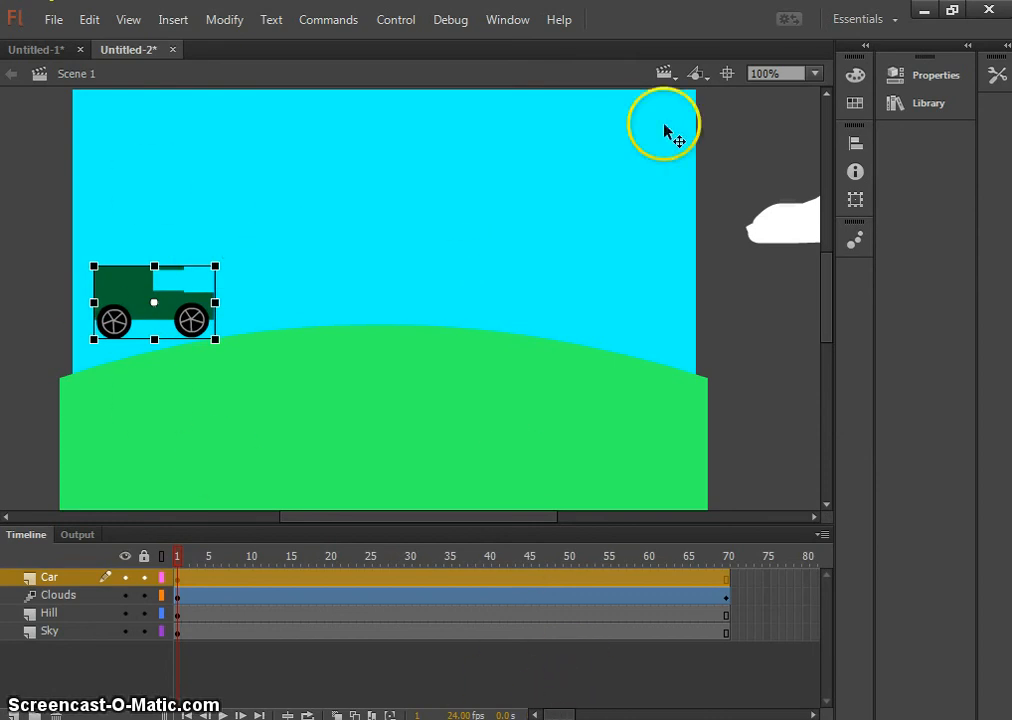
Move the car off the stage's left edge at the foot of the hill and tilt it uphill to match the slope.
{"action": "left_click_drag", "start_coordinate": [135, 290], "coordinate": [16, 374]}
{"action": "left_click_drag", "start_coordinate": [103, 334], "coordinate": [95, 328]}
{"action": "left_click_drag", "start_coordinate": [57, 382], "coordinate": [27, 356]}
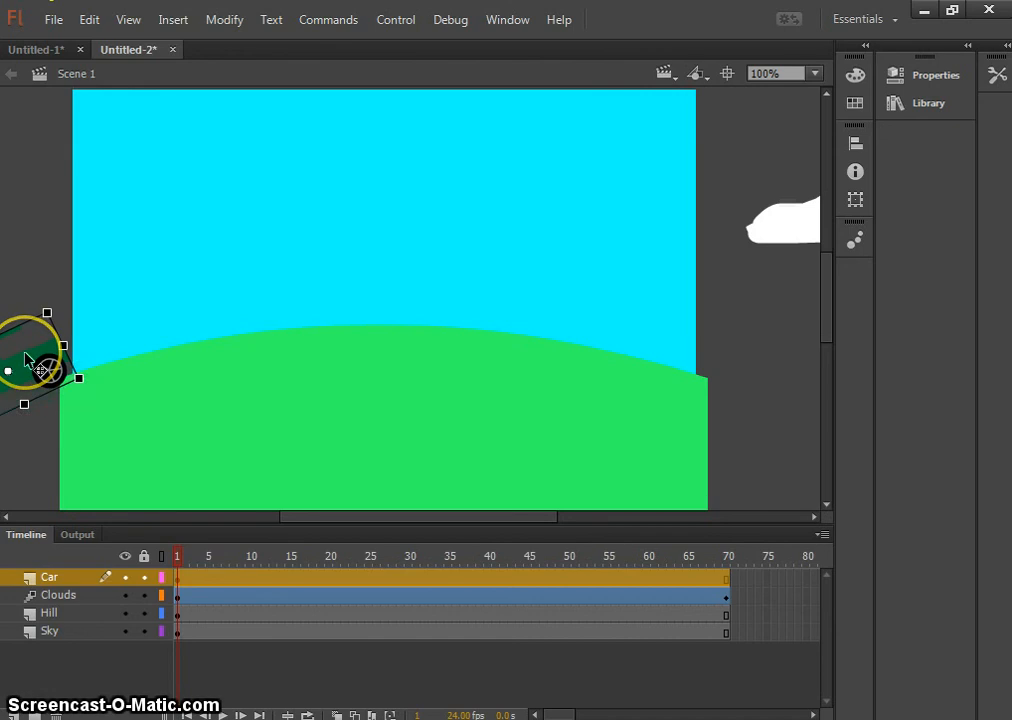
Create a motion tween on the Car layer.
{"action": "right_click", "coordinate": [726, 585]}
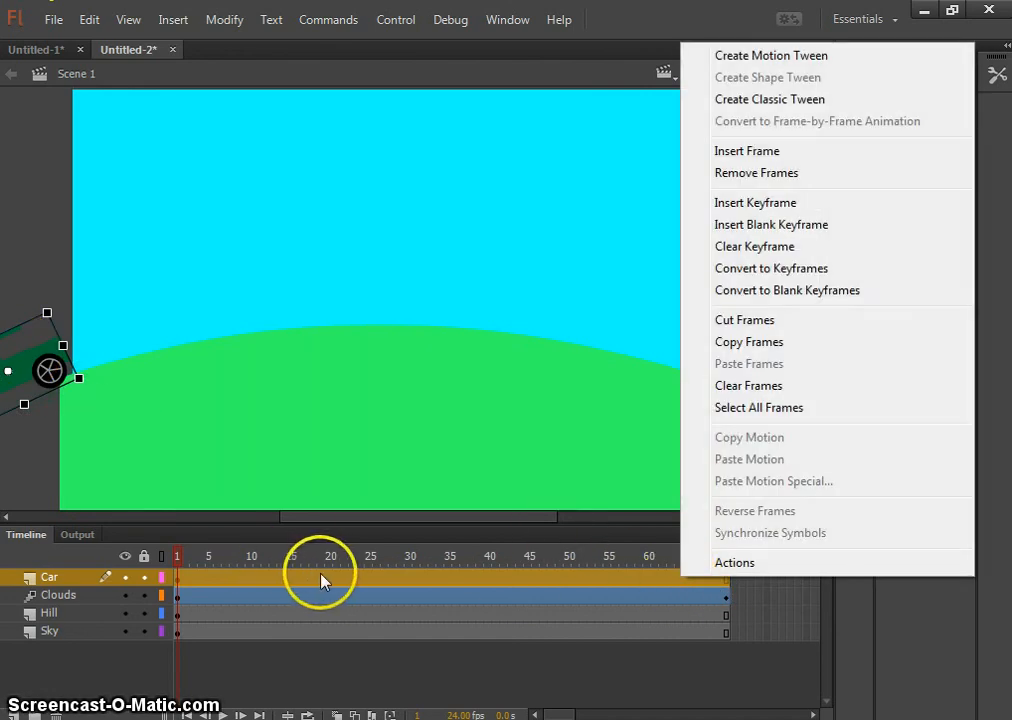
{"action": "left_click", "coordinate": [763, 56]}
{"action": "left_click", "coordinate": [710, 680]}
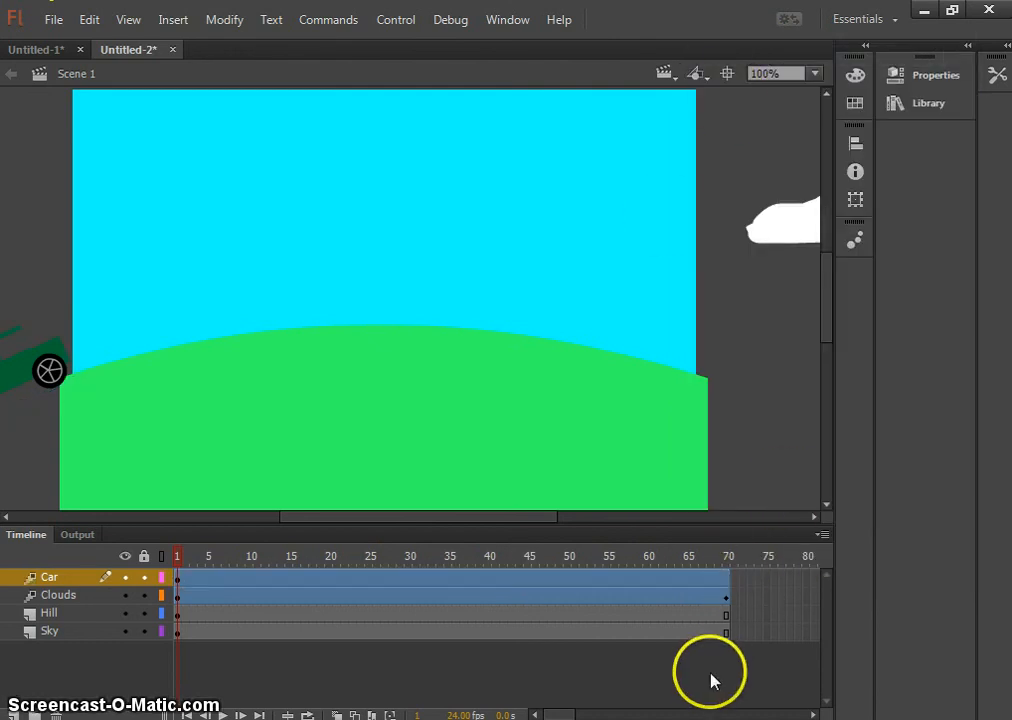
At frame 70, move the car past the right end of the hill and rotate it to point downhill.
{"action": "left_click", "coordinate": [726, 578]}
{"action": "left_click", "coordinate": [40, 366]}
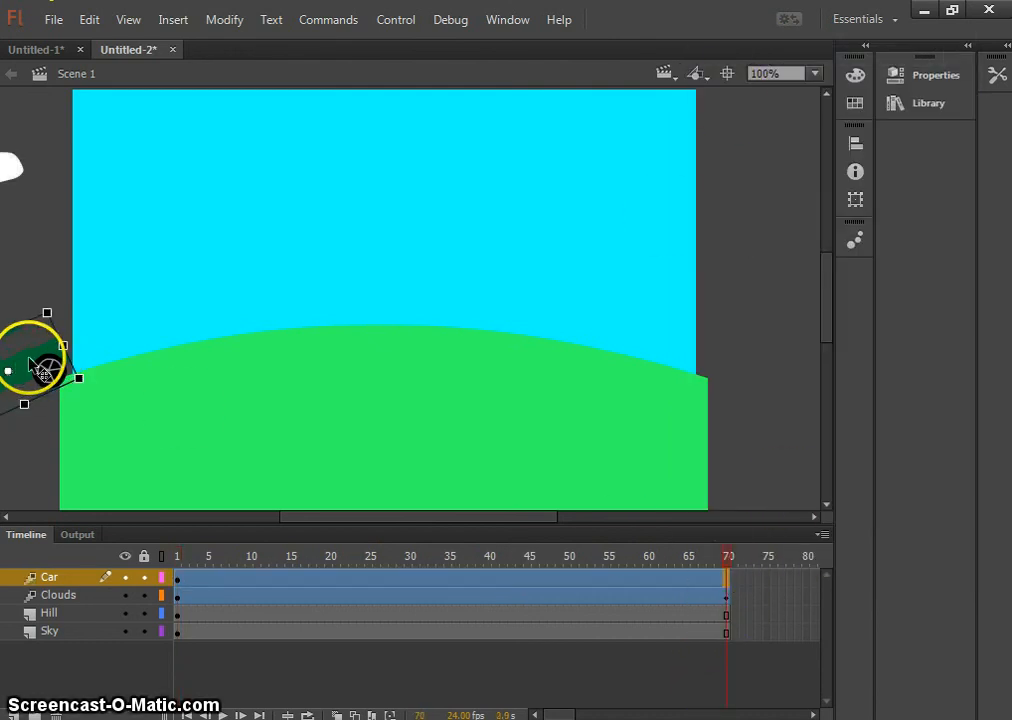
{"action": "left_click_drag", "start_coordinate": [44, 370], "coordinate": [788, 345]}
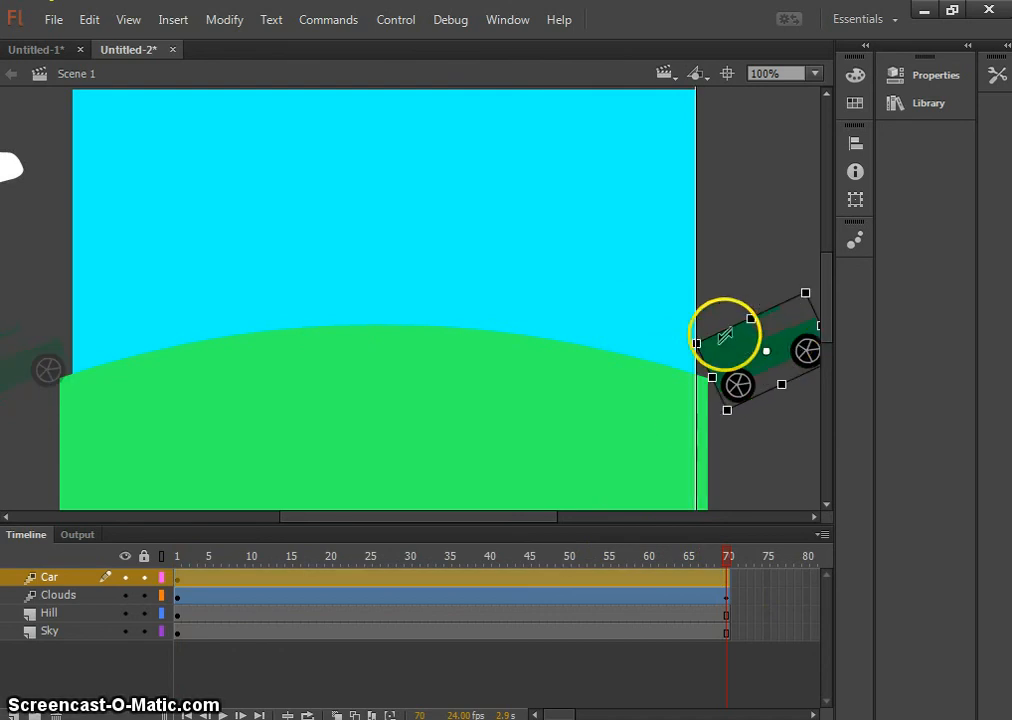
{"action": "left_click_drag", "start_coordinate": [733, 432], "coordinate": [689, 407]}
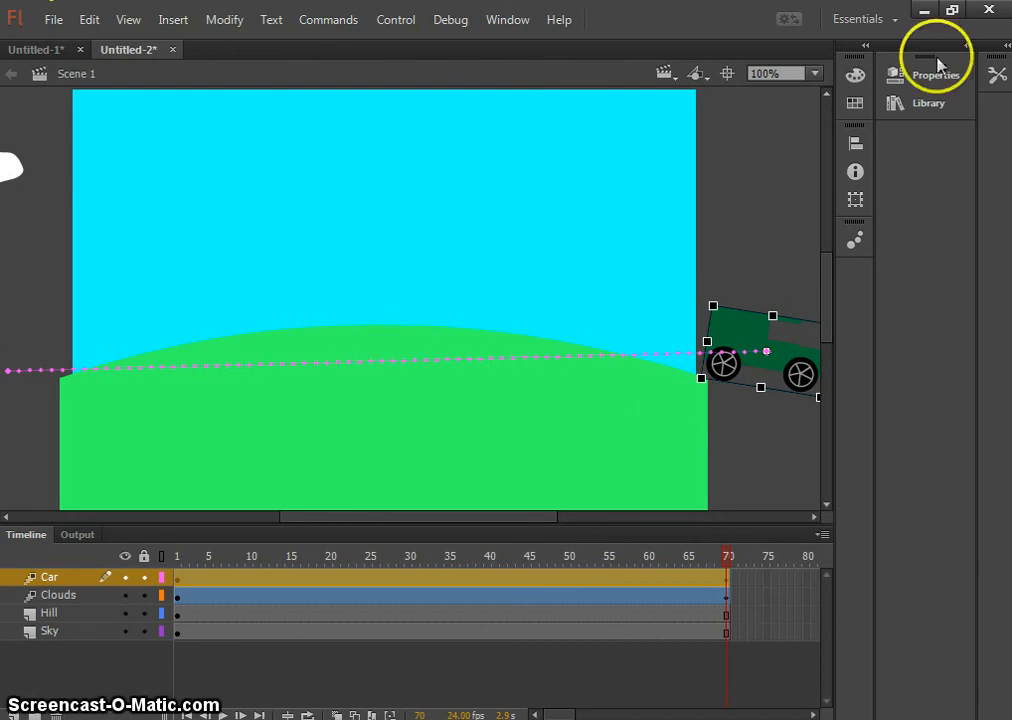
Bend the middle of the car's straight motion path upward into an arc that follows the hill's curve.
{"action": "left_click", "coordinate": [996, 78]}
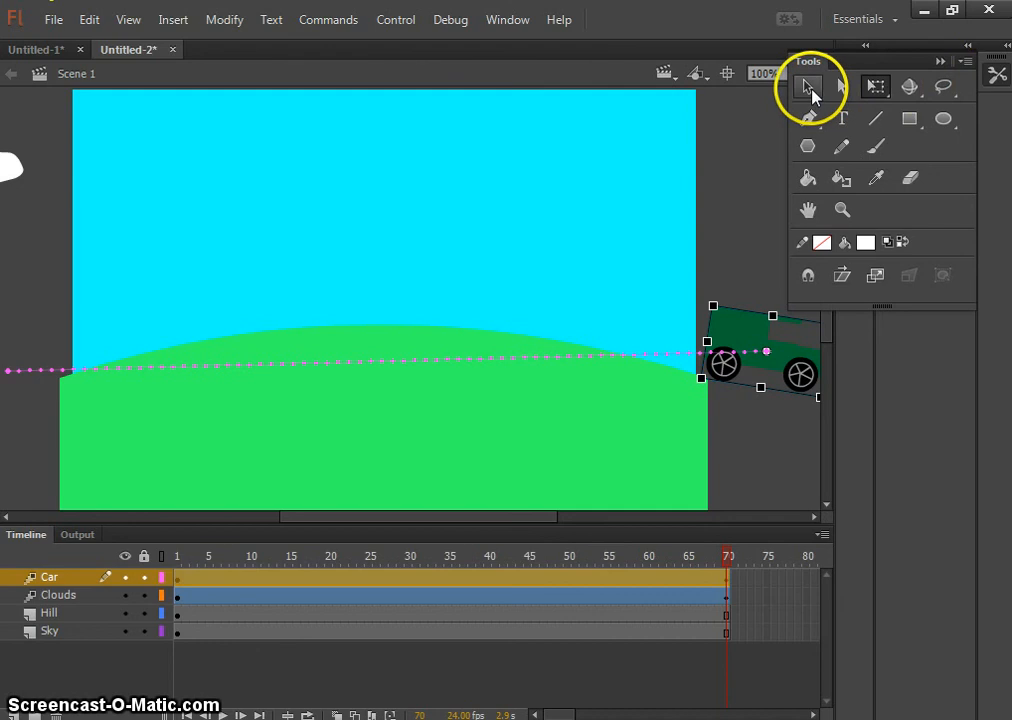
{"action": "left_click", "coordinate": [808, 88]}
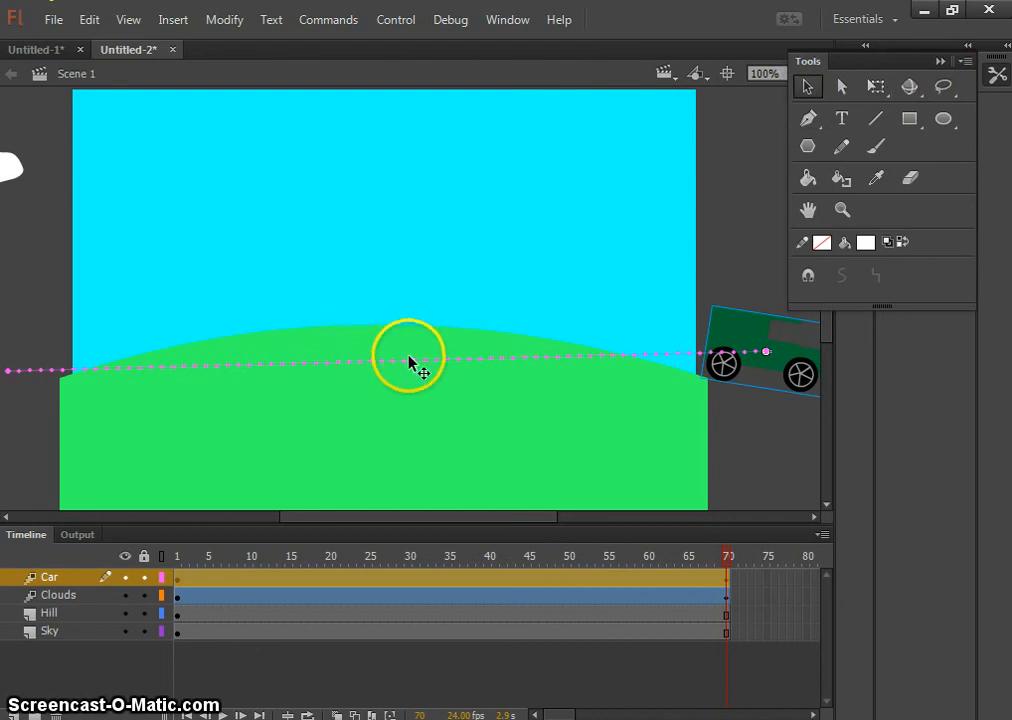
{"action": "left_click_drag", "start_coordinate": [380, 307], "coordinate": [391, 289]}
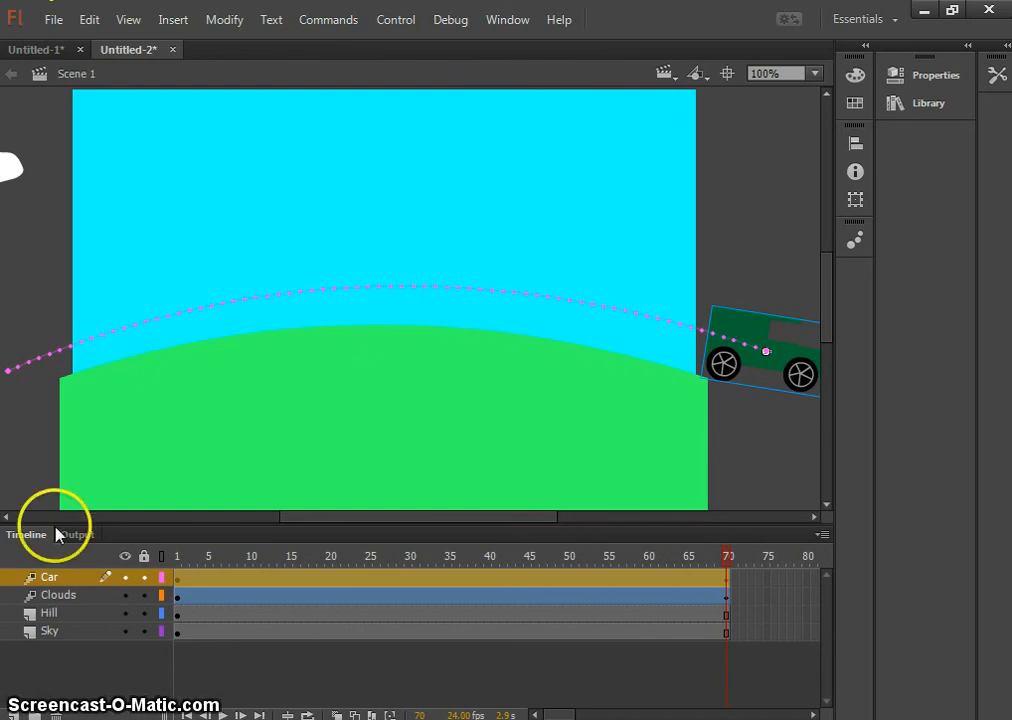
Play the timeline from the first frame to check how the car follows the hill.
{"action": "left_click", "coordinate": [185, 714]}
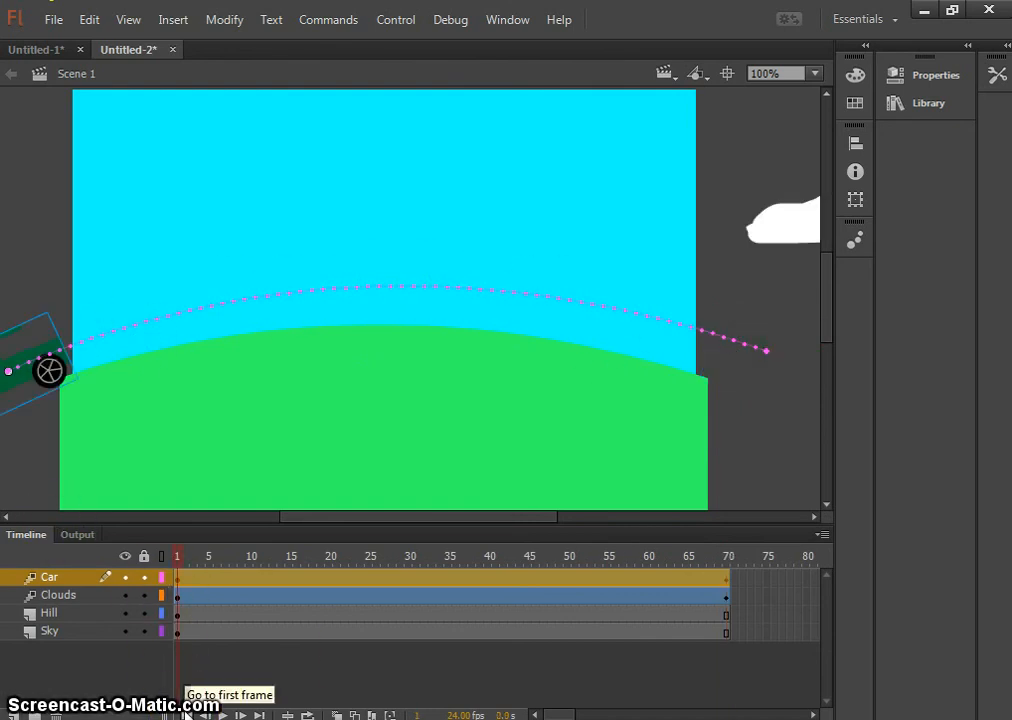
{"action": "left_click", "coordinate": [226, 716]}
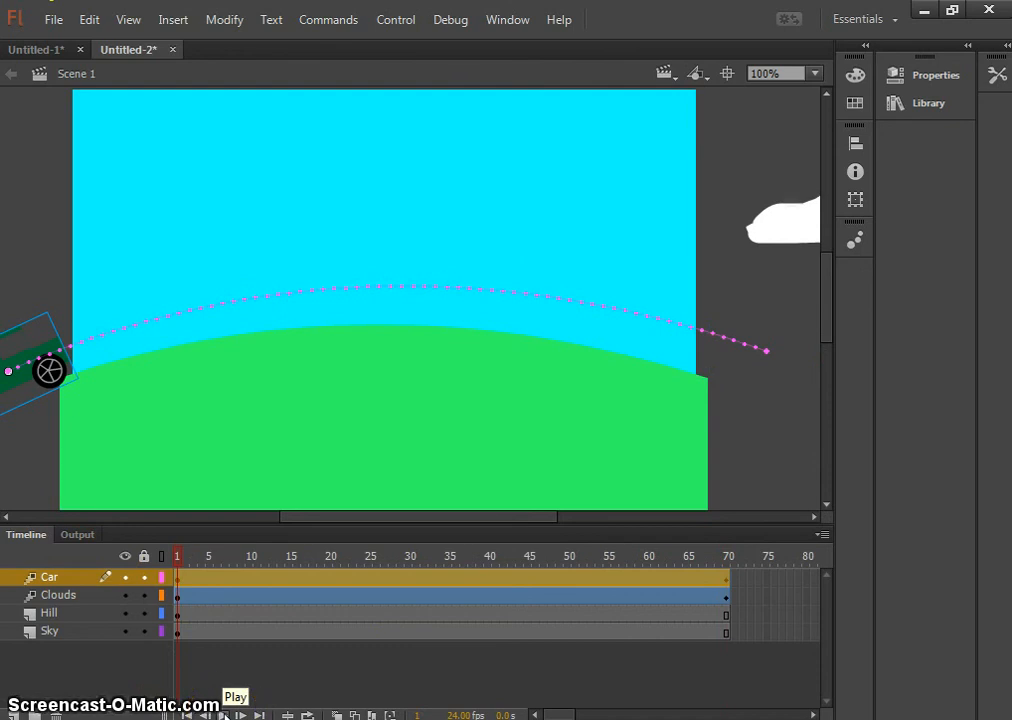
{"action": "left_click", "coordinate": [324, 682]}
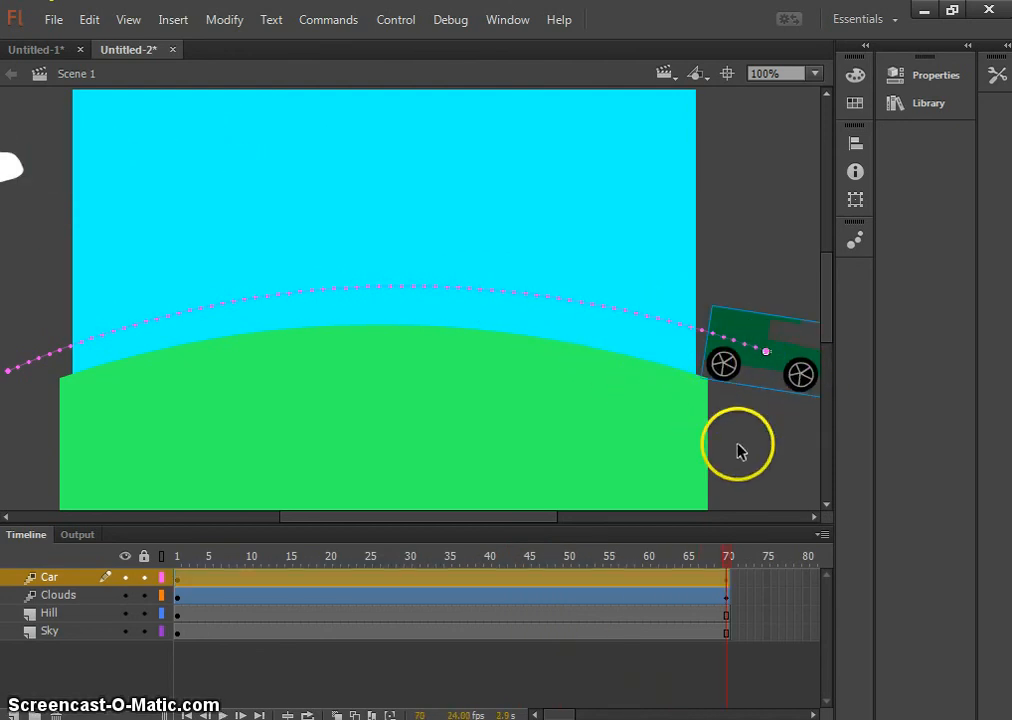
At frame 70, tilt the car more steeply downhill with Free Transform and lower it slightly onto the slope.
{"action": "left_click_drag", "start_coordinate": [536, 527], "coordinate": [574, 524]}
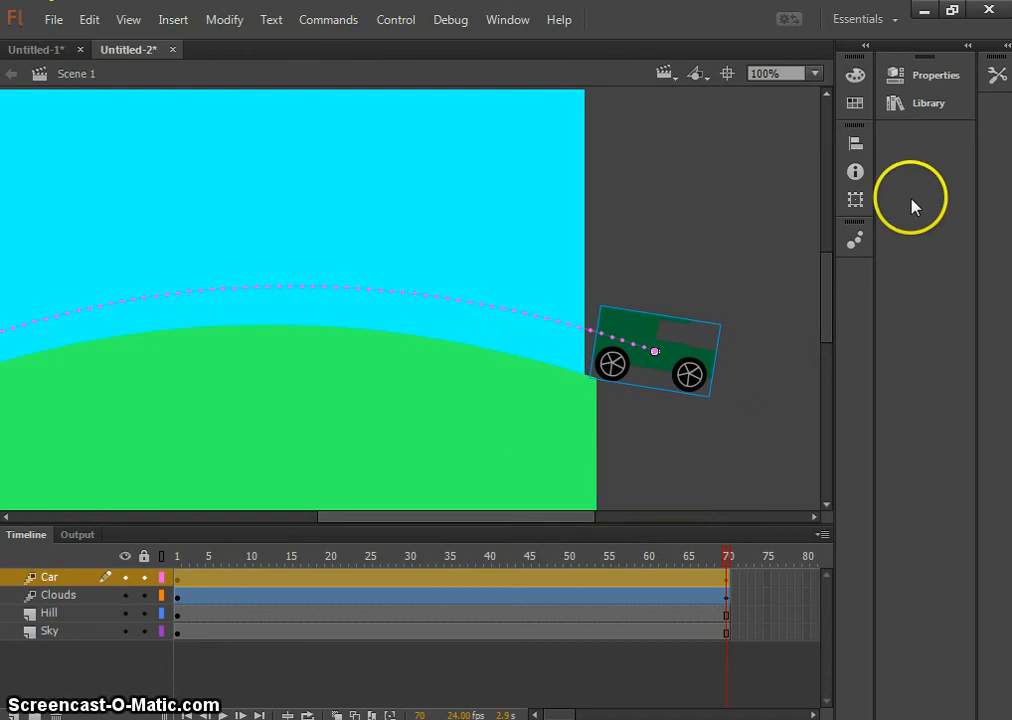
{"action": "left_click", "coordinate": [995, 78]}
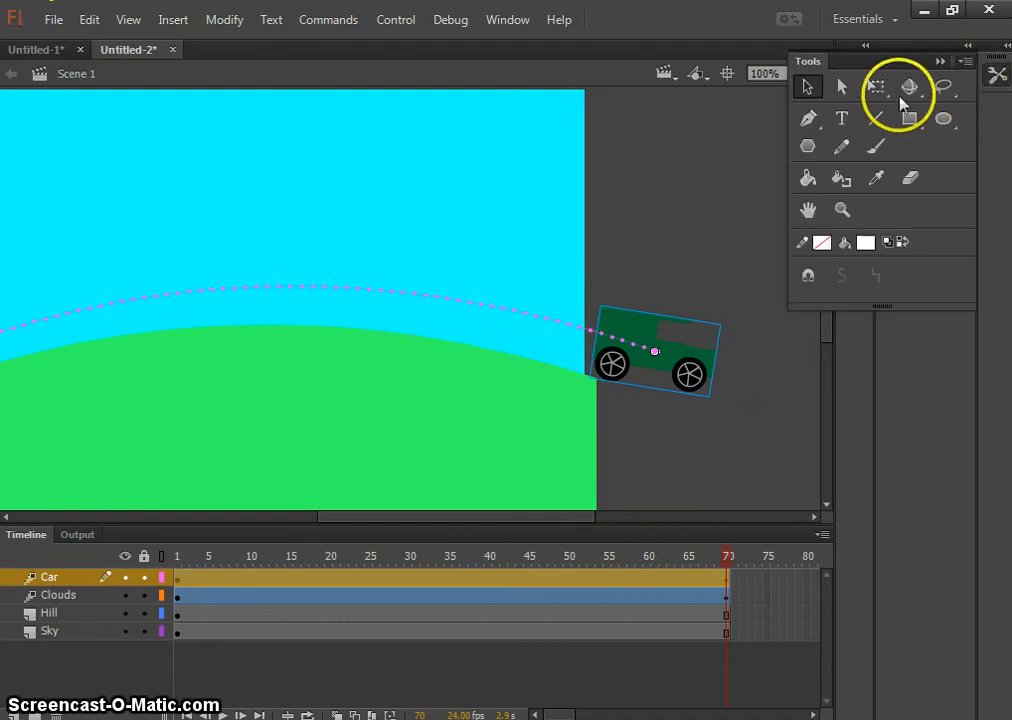
{"action": "left_click", "coordinate": [878, 88]}
{"action": "mouse_move", "coordinate": [717, 399]}
{"action": "left_mouse_down"}
{"action": "mouse_move", "coordinate": [723, 418]}
{"action": "mouse_move", "coordinate": [714, 424]}
{"action": "left_mouse_up"}
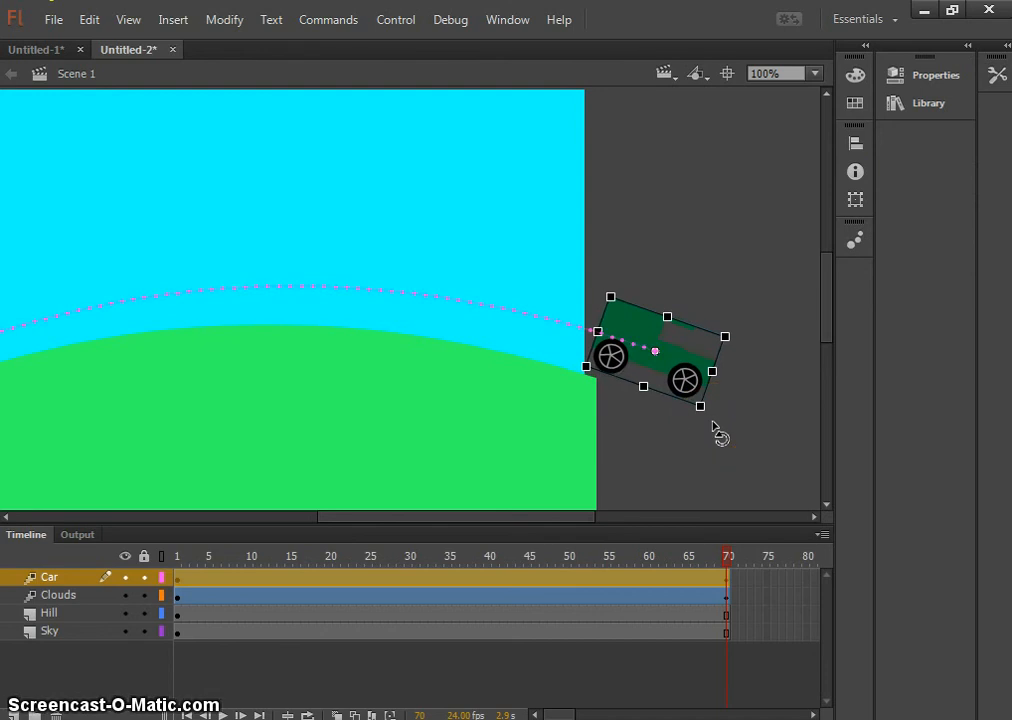
{"action": "left_click_drag", "start_coordinate": [670, 377], "coordinate": [627, 331]}
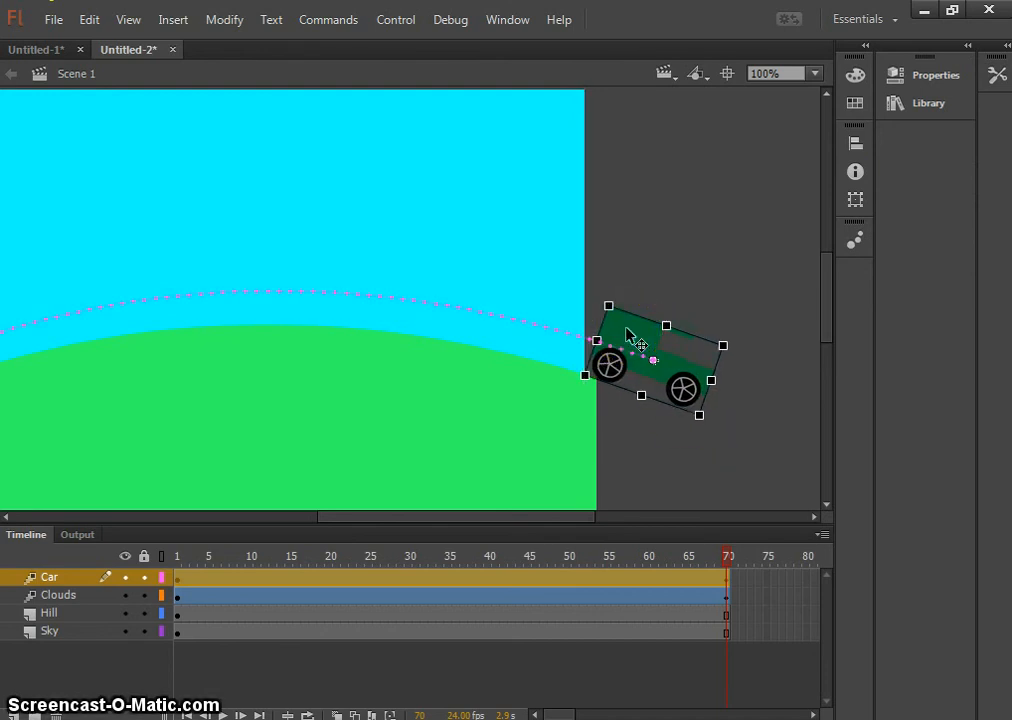
Replay the scene from frame 1 to check the car's adjusted tilt and path over the hill.
{"action": "left_click", "coordinate": [188, 714]}
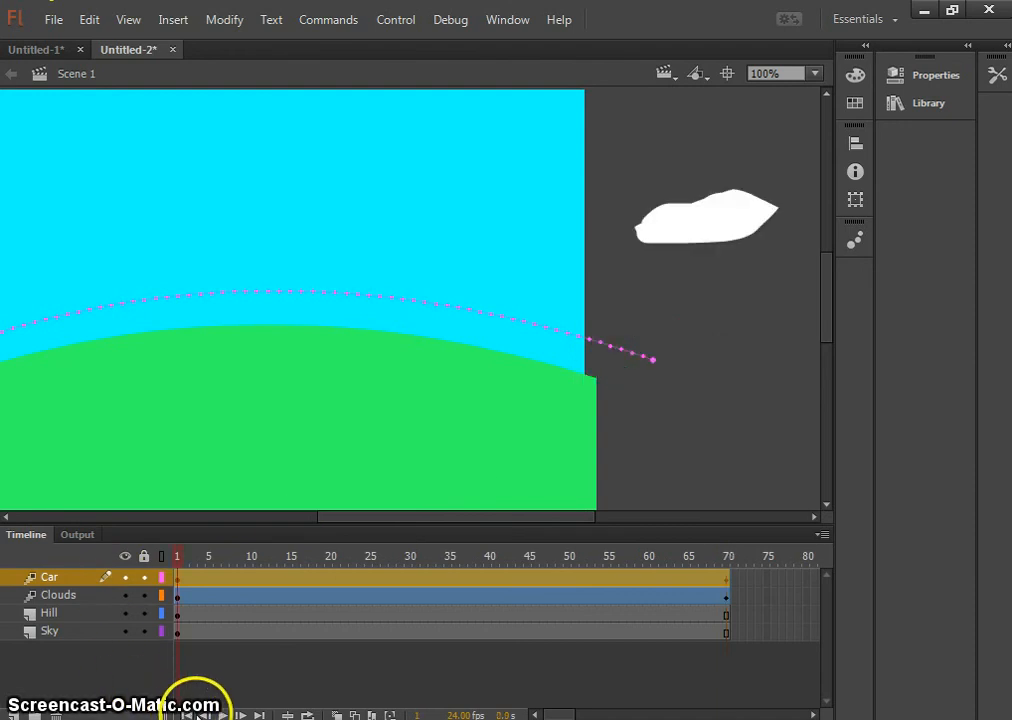
{"action": "left_click_drag", "start_coordinate": [330, 517], "coordinate": [296, 517]}
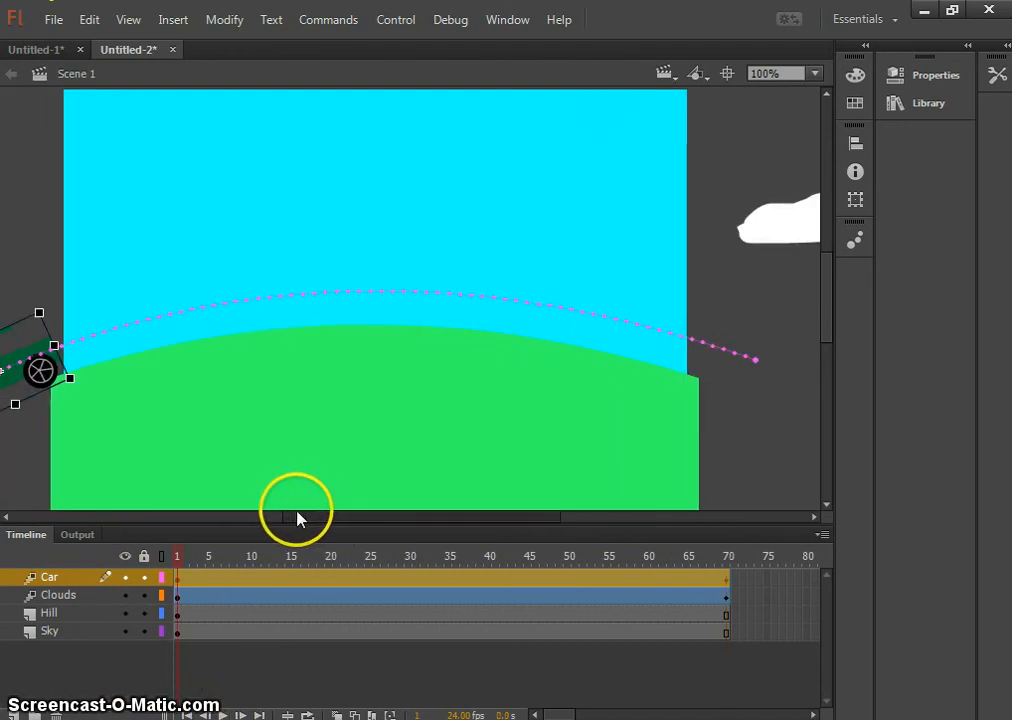
{"action": "left_click", "coordinate": [223, 714]}
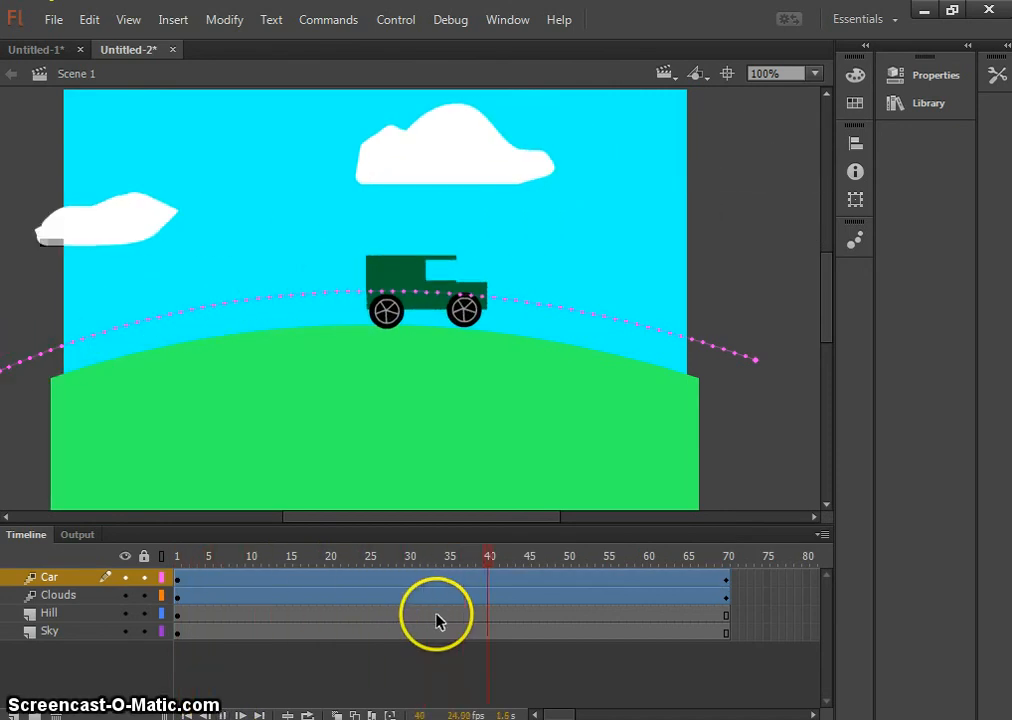
{"action": "key", "text": "Return"}
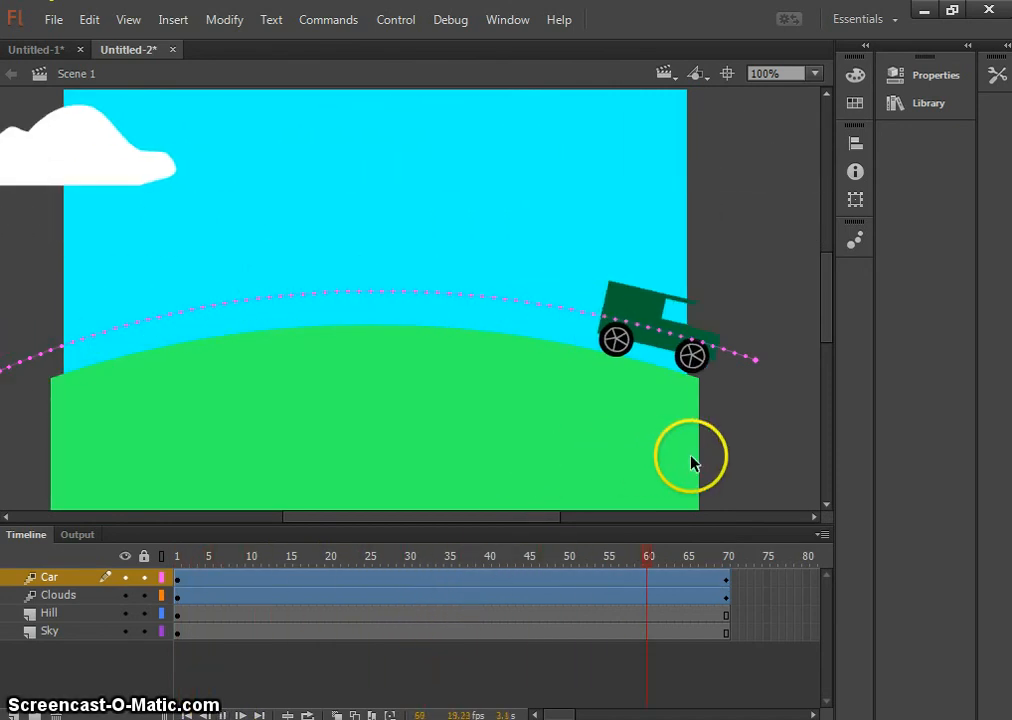
Move the car slightly lower in its end position at frame 70.
{"action": "left_click", "coordinate": [743, 341]}
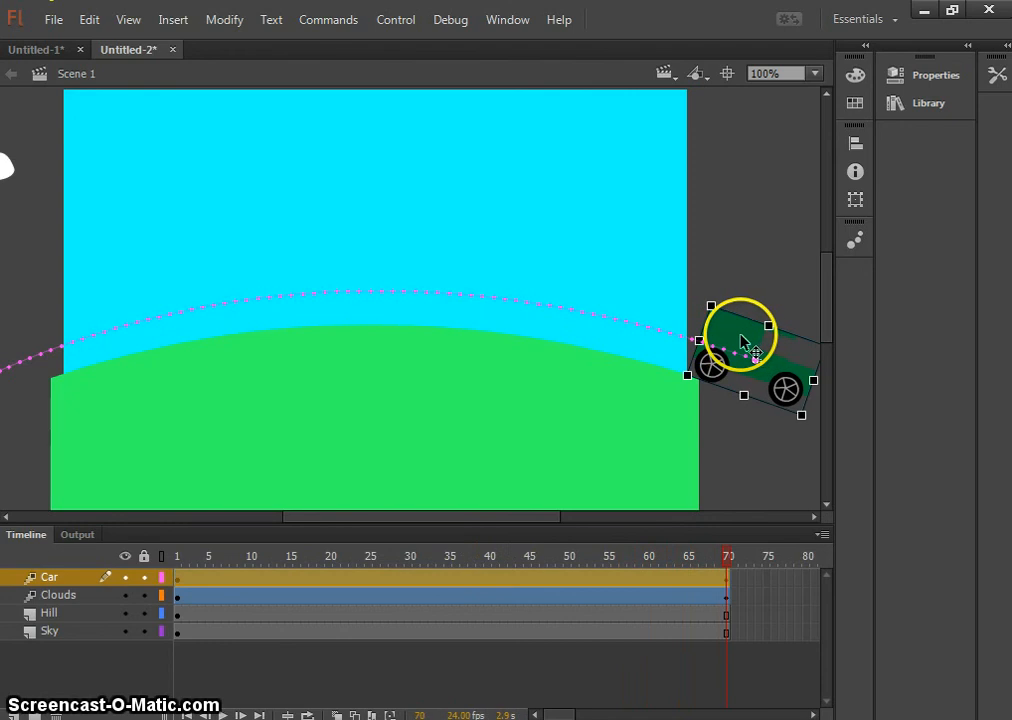
{"action": "left_click_drag", "start_coordinate": [743, 341], "coordinate": [743, 350]}
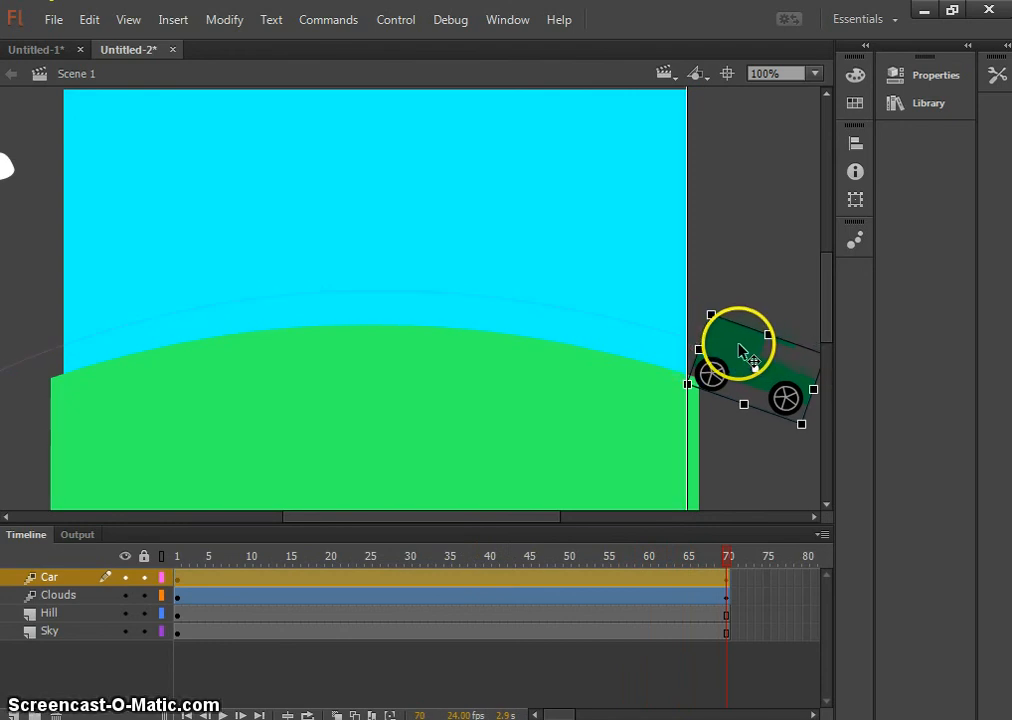
Pull the middle of the car's motion path slightly down toward the hilltop and test the movie.
{"action": "left_click", "coordinate": [996, 76]}
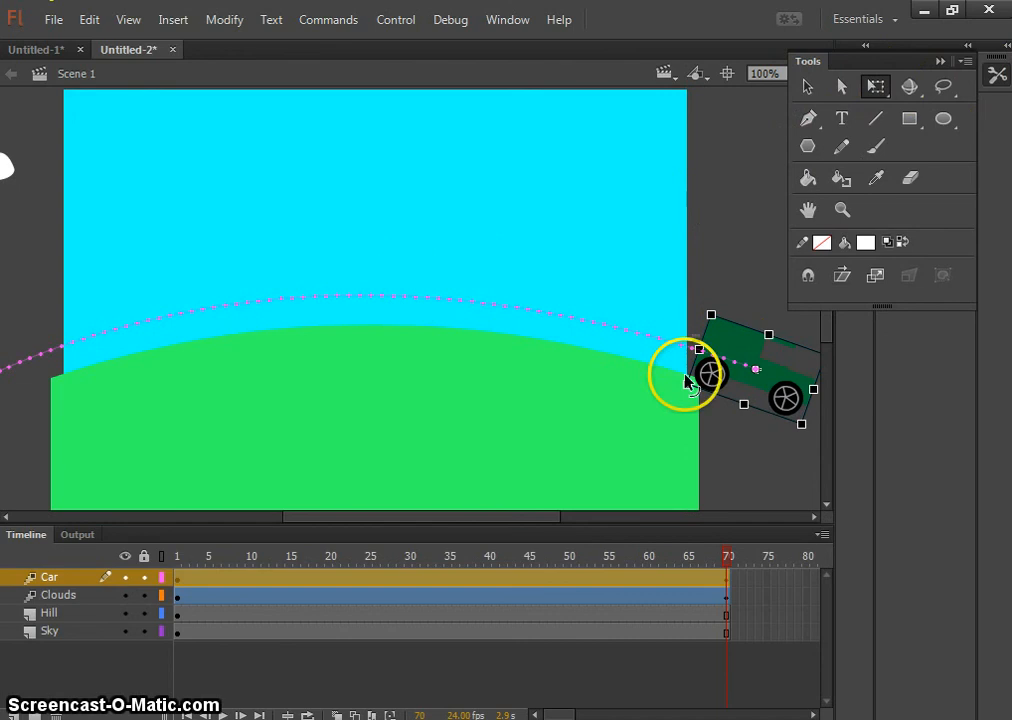
{"action": "key", "text": "v"}
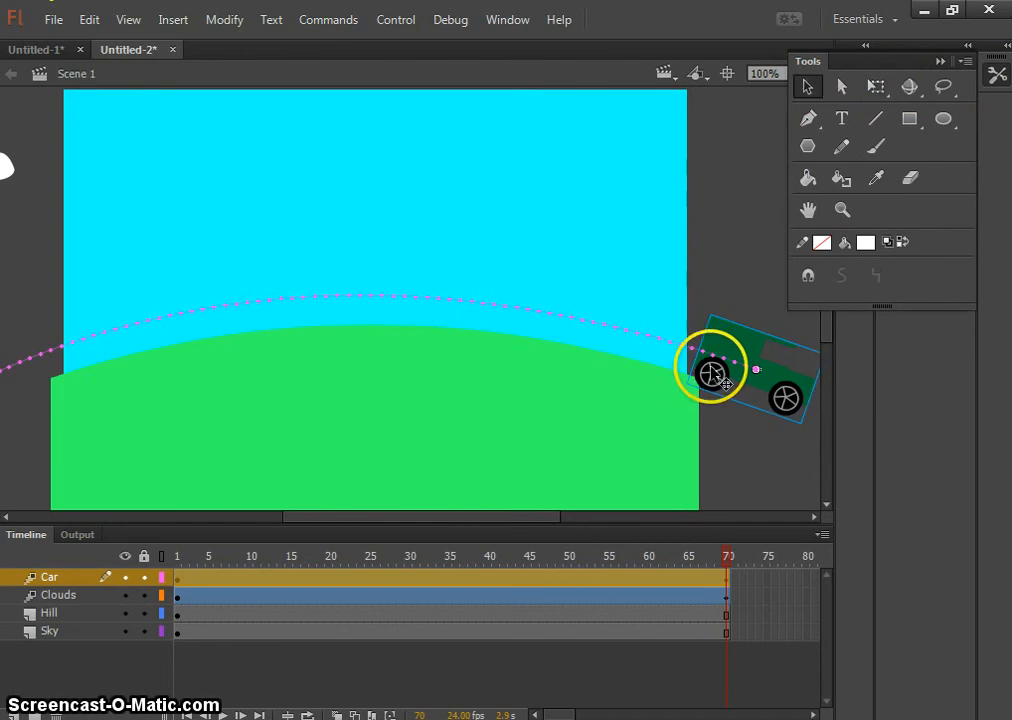
{"action": "left_click", "coordinate": [376, 301]}
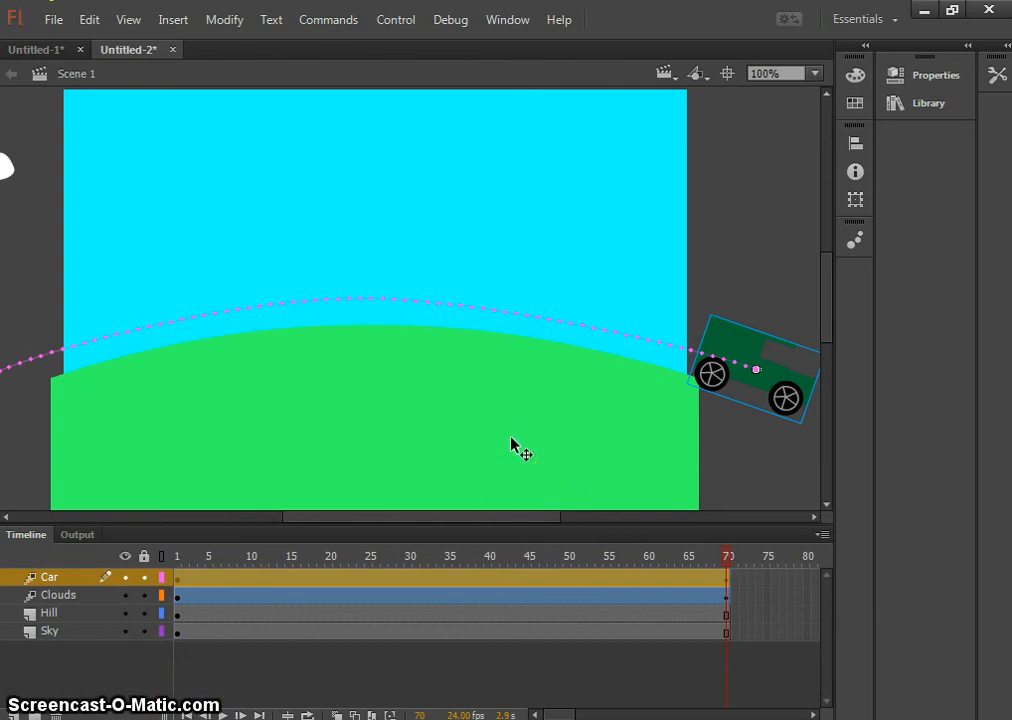
{"action": "key", "text": "ctrl+Return"}
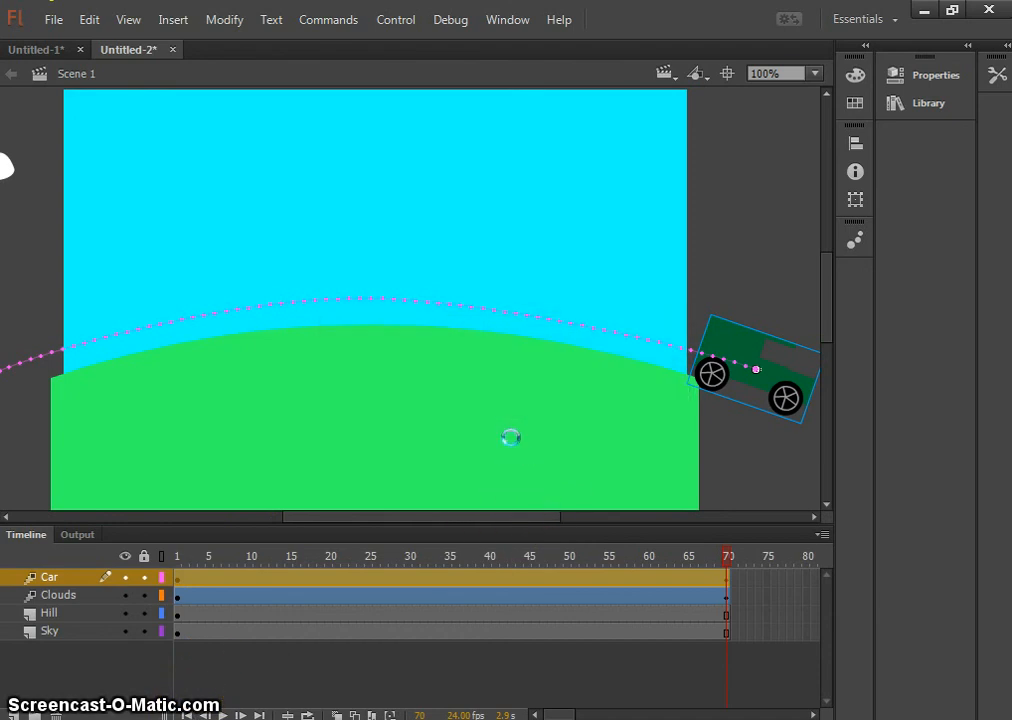